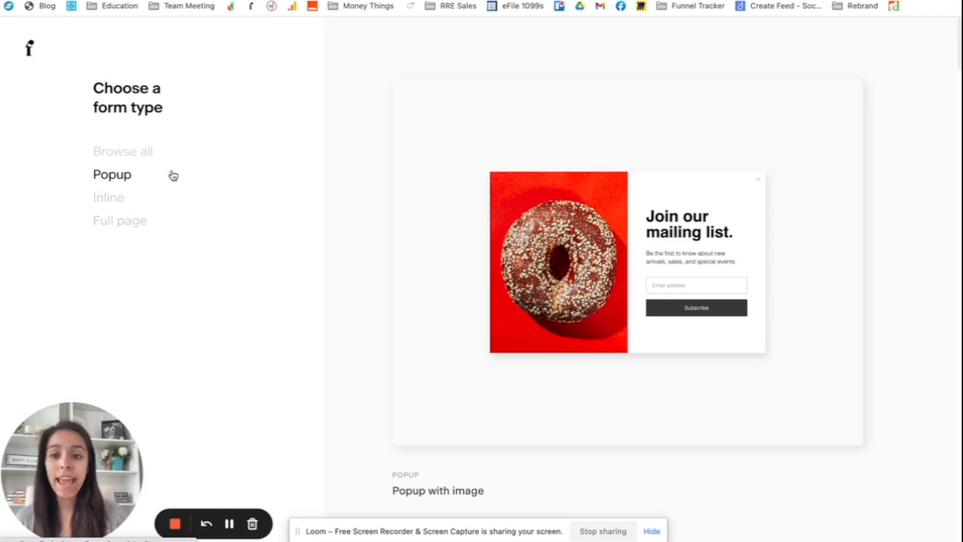
Browse the popup form templates and choose Popup with image II to customize
scroll(398, 266, down, 8)
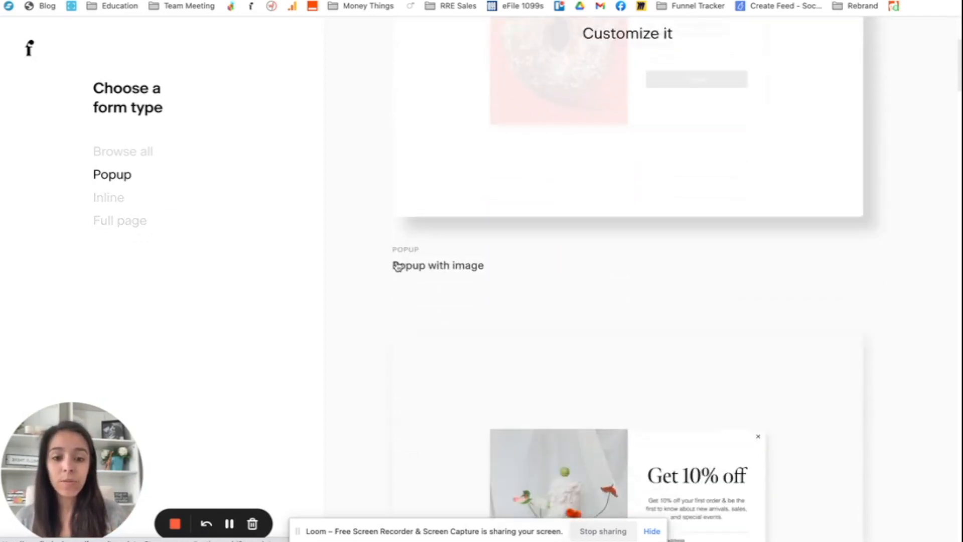
scroll(944, 313, down, 9)
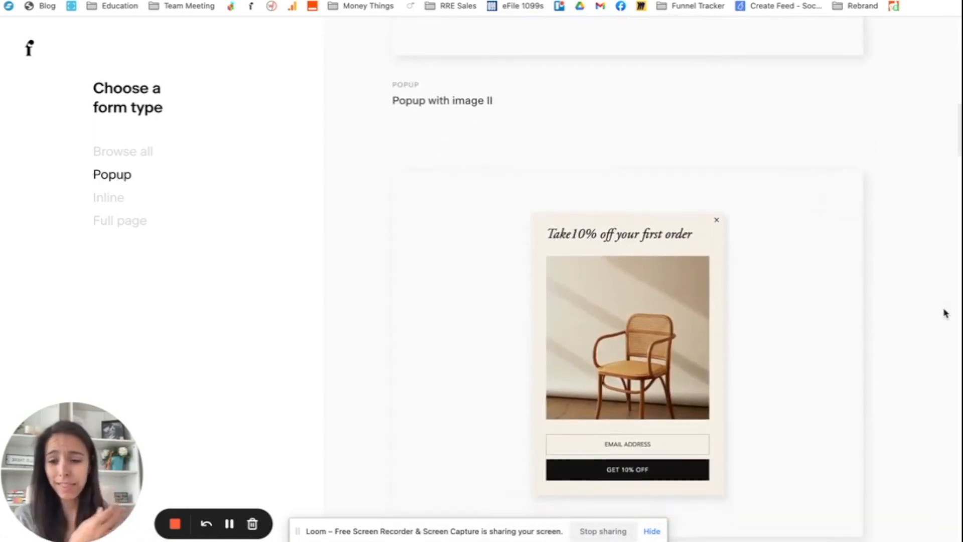
scroll(944, 313, down, 3)
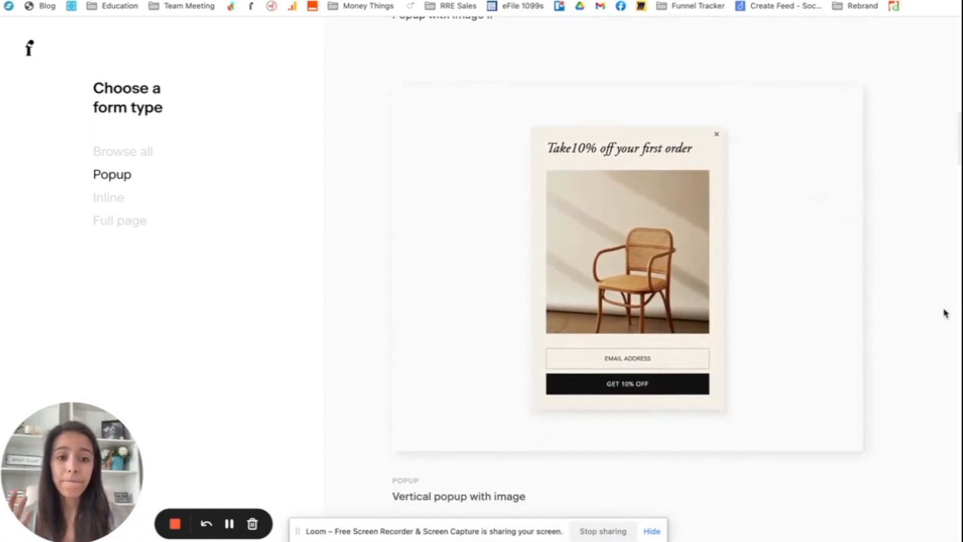
scroll(945, 314, down, 5)
scroll(945, 313, down, 10)
scroll(945, 312, down, 20)
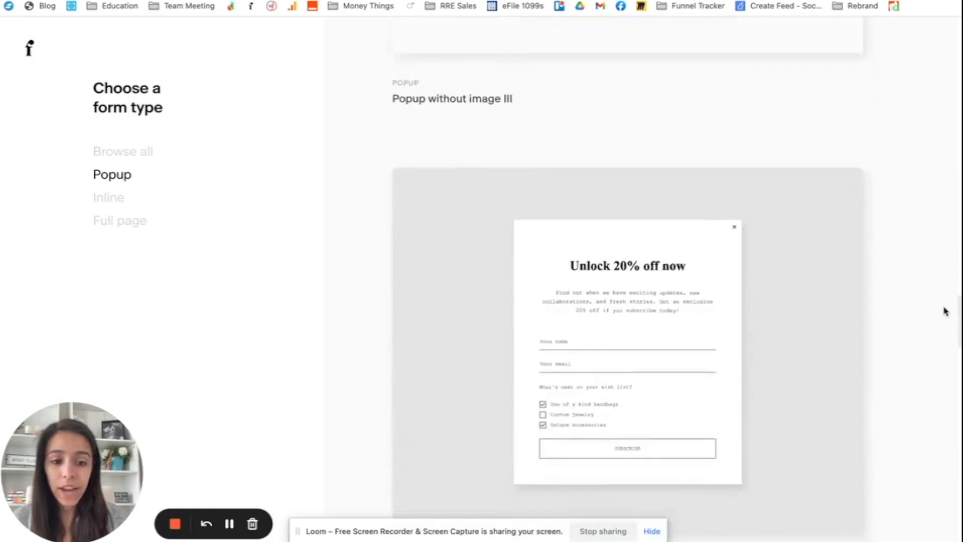
scroll(944, 312, down, 20)
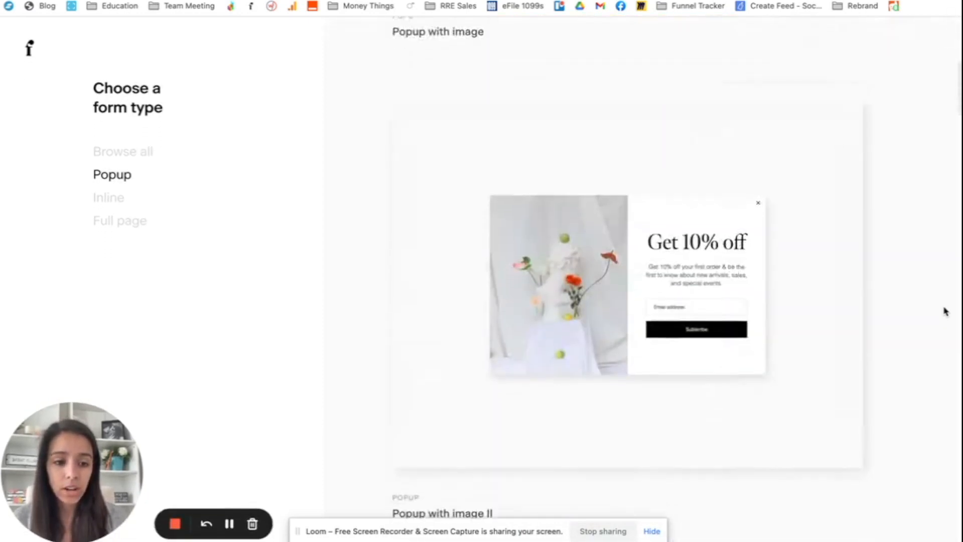
scroll(943, 311, down, 1)
mouse_move(711, 280)
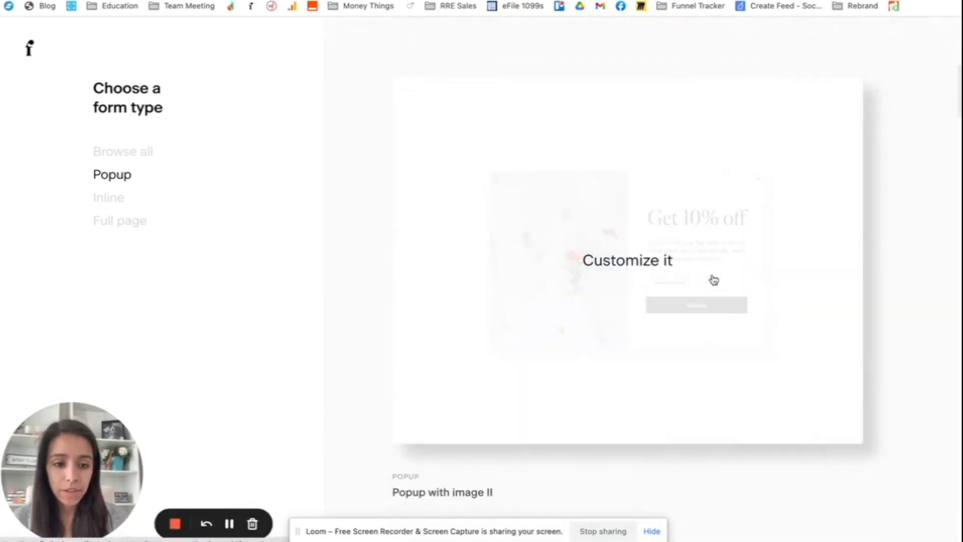
click(634, 267)
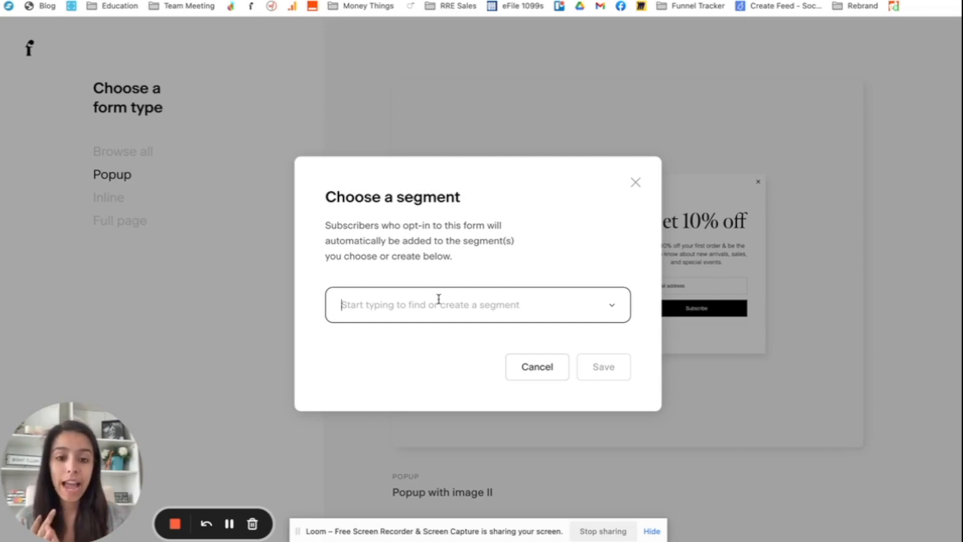
Find the existing segment "OPT-IN: 10% off Popup" with "pop" and save it as the form's segment
text(pop)
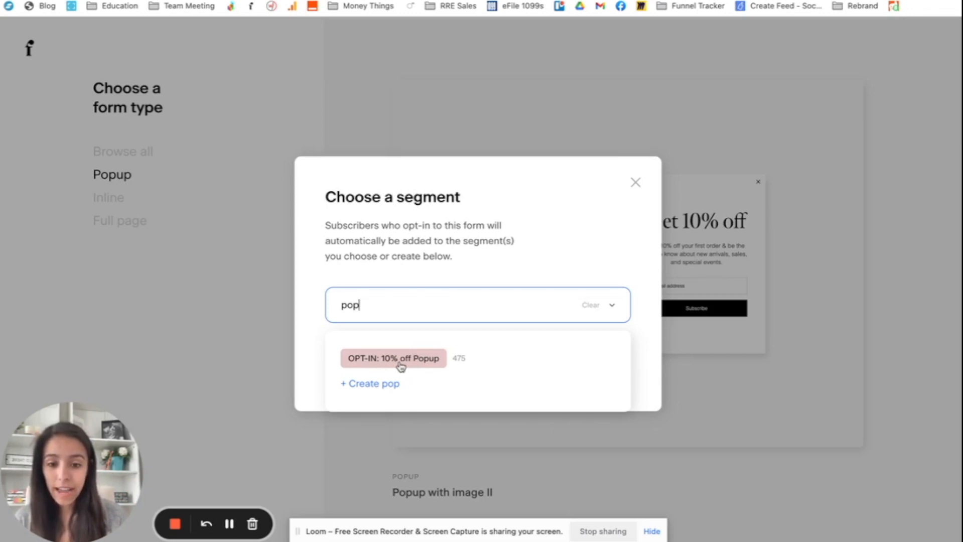
click(406, 366)
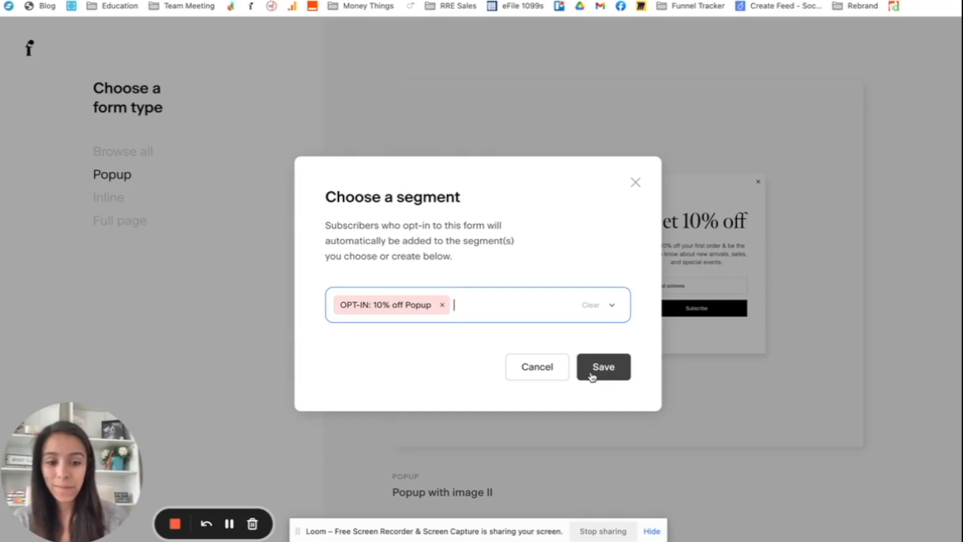
click(592, 376)
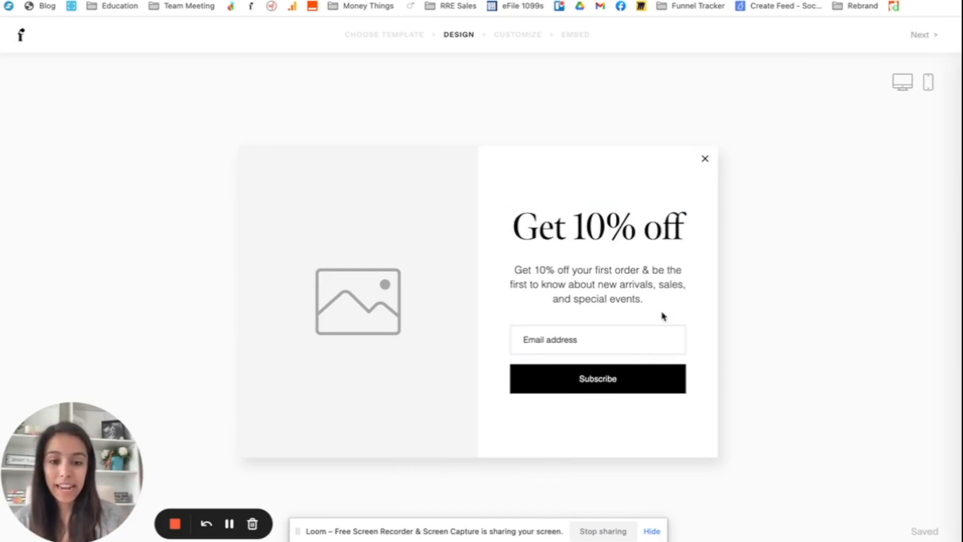
Upload the family photo into the popup's image placeholder, check the mobile preview and return to editing
click(436, 271)
click(823, 198)
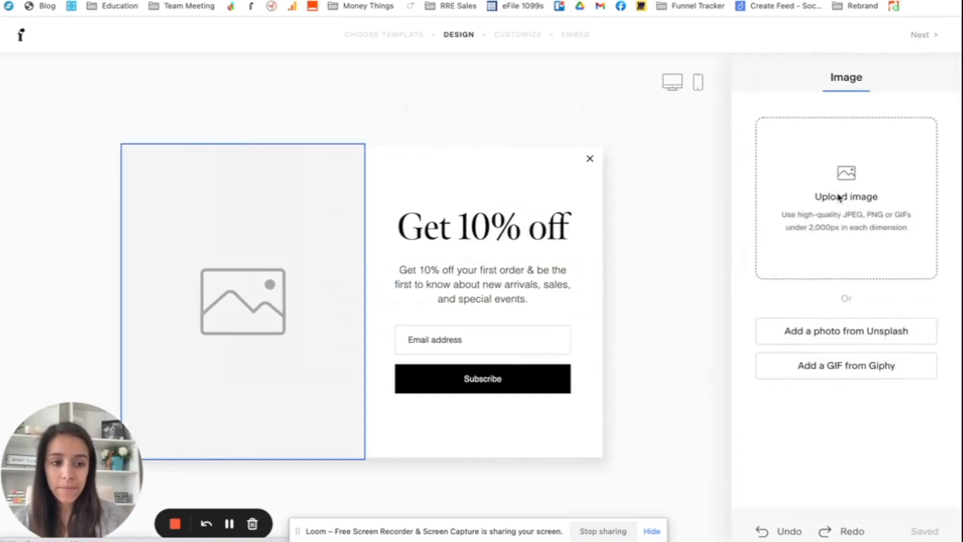
click(420, 176)
click(700, 368)
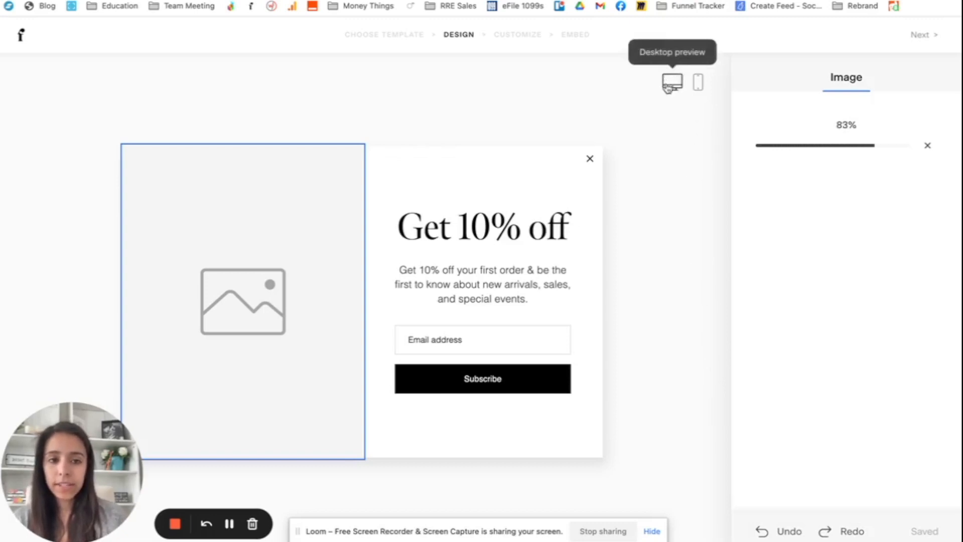
click(698, 84)
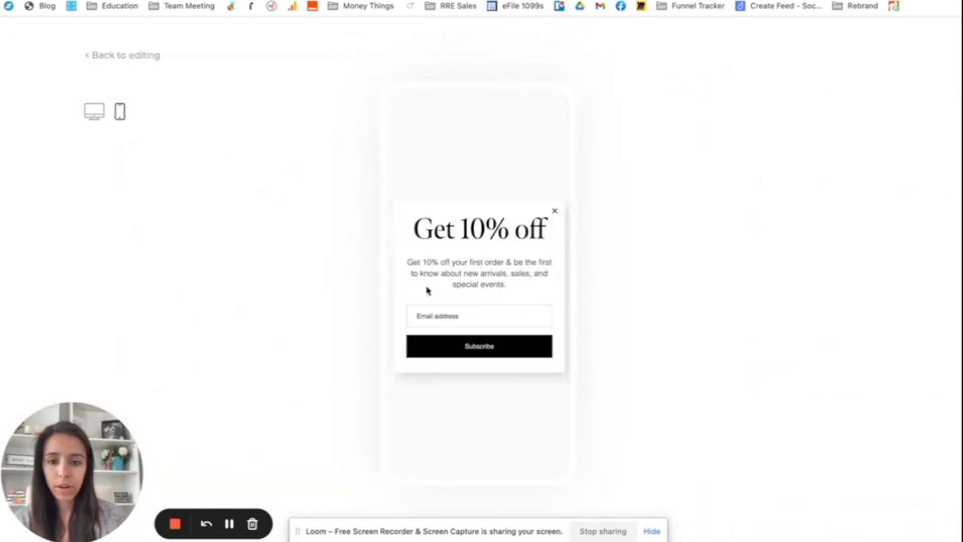
click(119, 58)
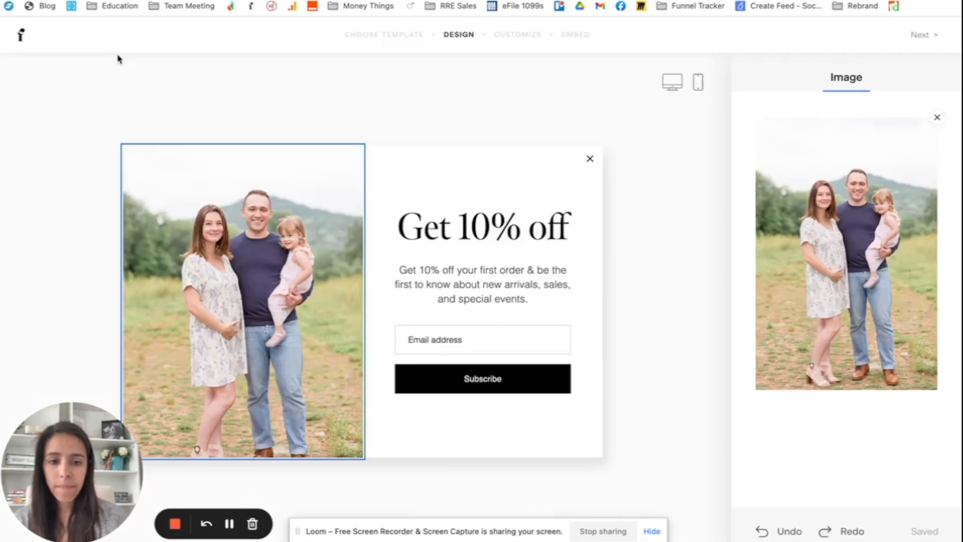
Add the line "JUST FOR YOU!" above the "Get 10% off" headline text
click(449, 240)
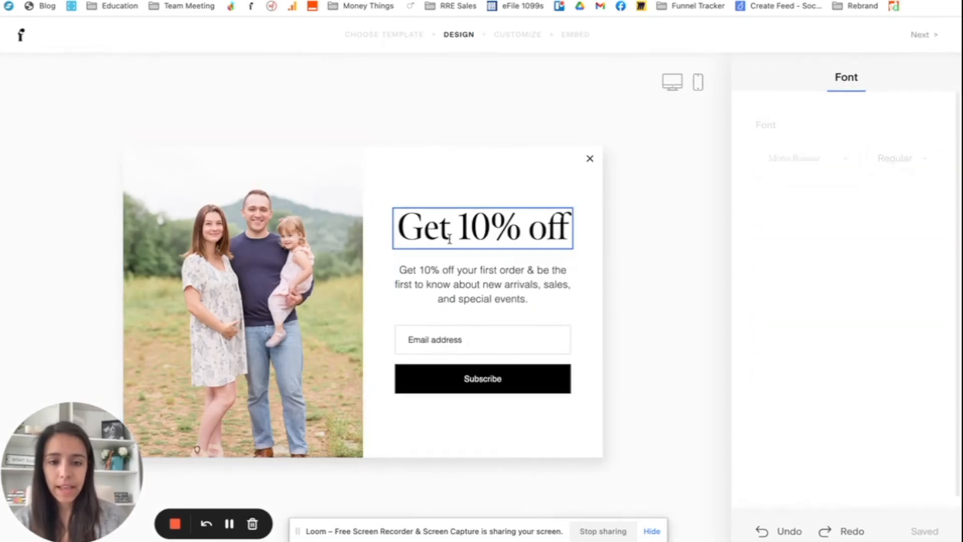
click(399, 230)
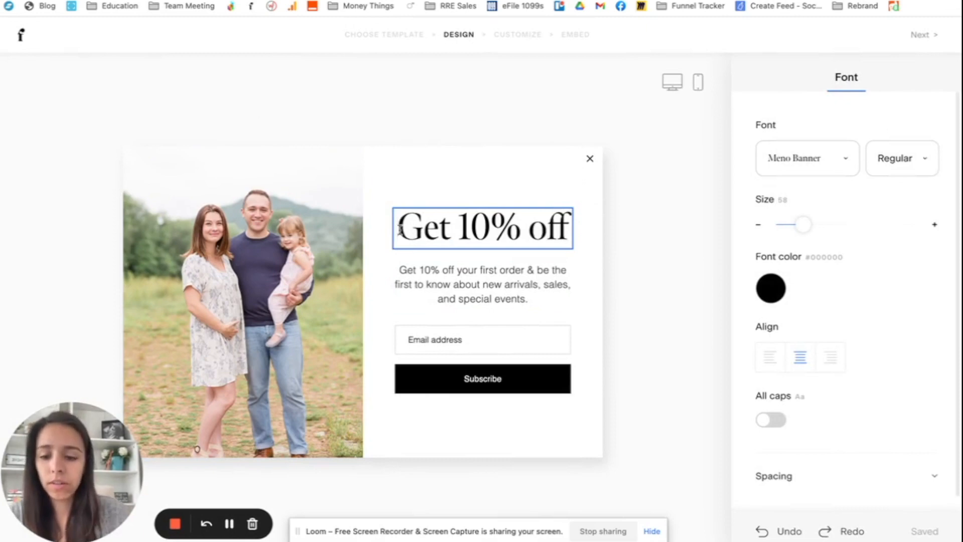
key(Return)
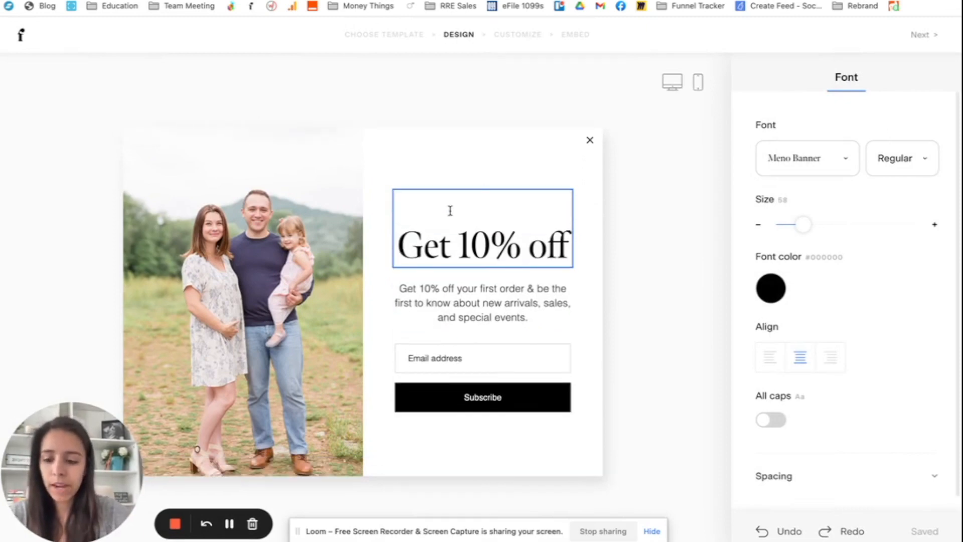
text(JUST FOR YOU!)
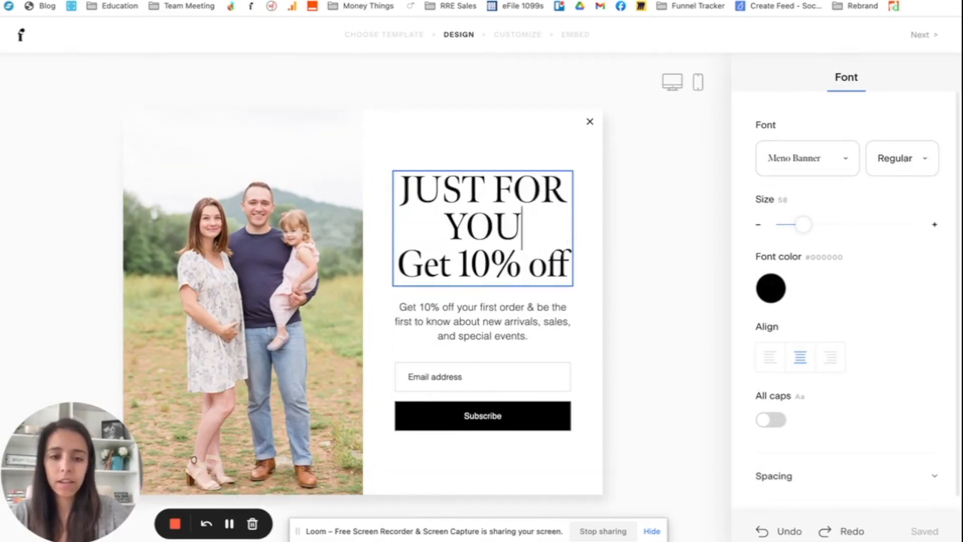
Format the "JUST FOR YOU!" line in Avenir Light at size 15
drag(529, 228, 397, 192)
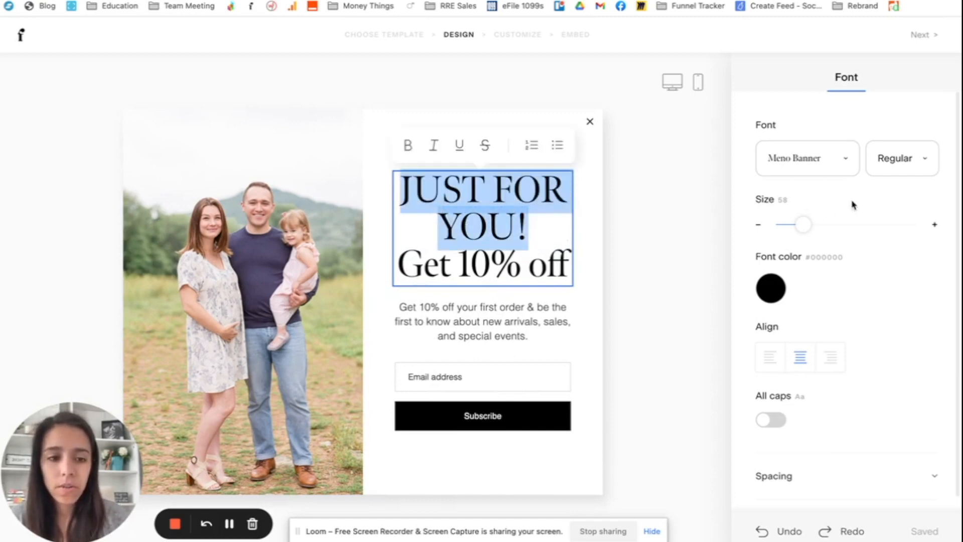
click(823, 158)
scroll(845, 331, down, 5)
scroll(844, 328, up, 5)
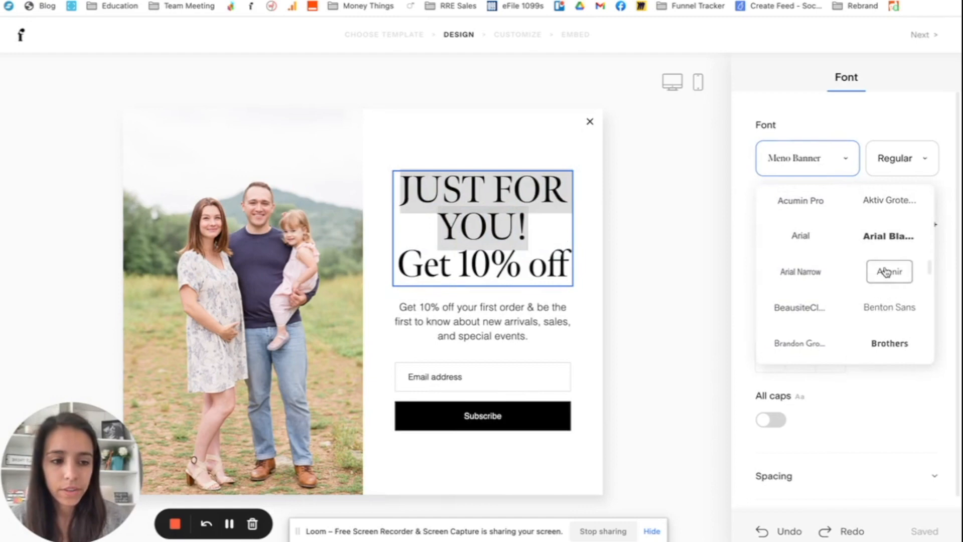
click(888, 271)
click(894, 159)
click(895, 250)
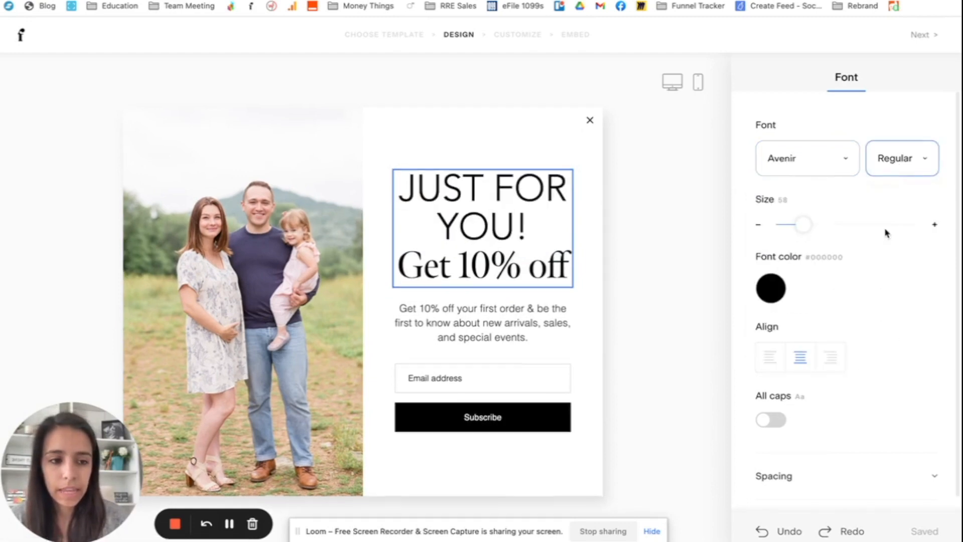
drag(801, 226, 783, 236)
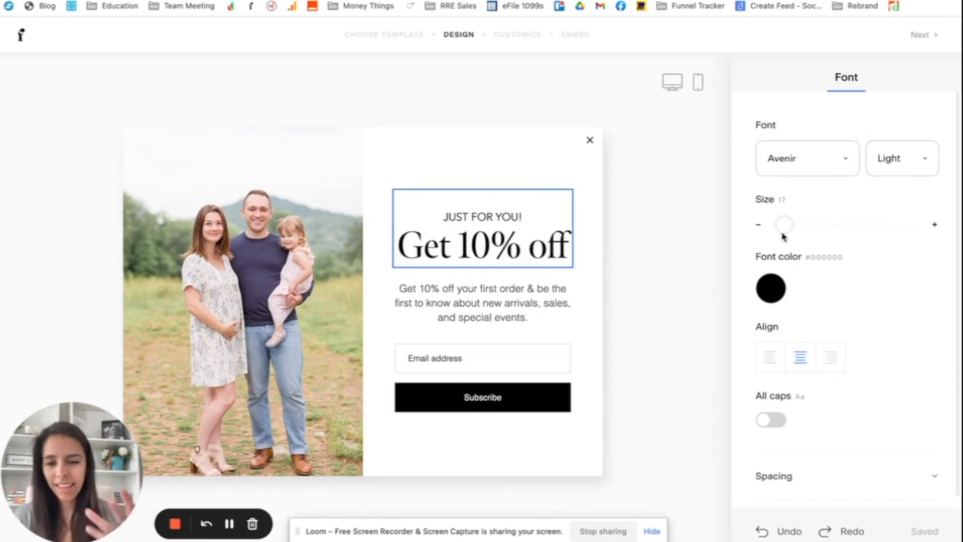
click(761, 228)
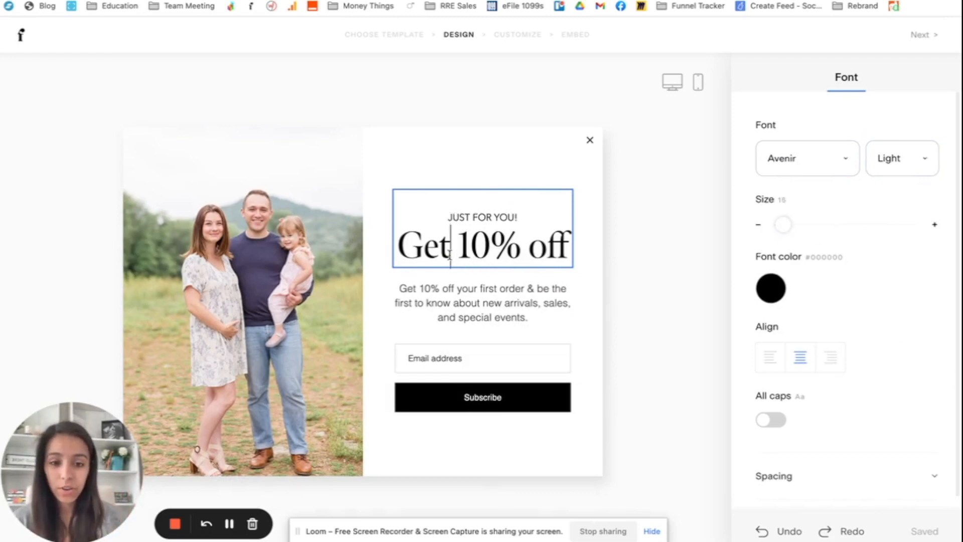
Reword the headline below "JUST FOR YOU!" to "Get 10% OFF your next session!"
mouse_move(450, 255)
mouse_down()
mouse_move(407, 254)
mouse_move(459, 255)
mouse_up()
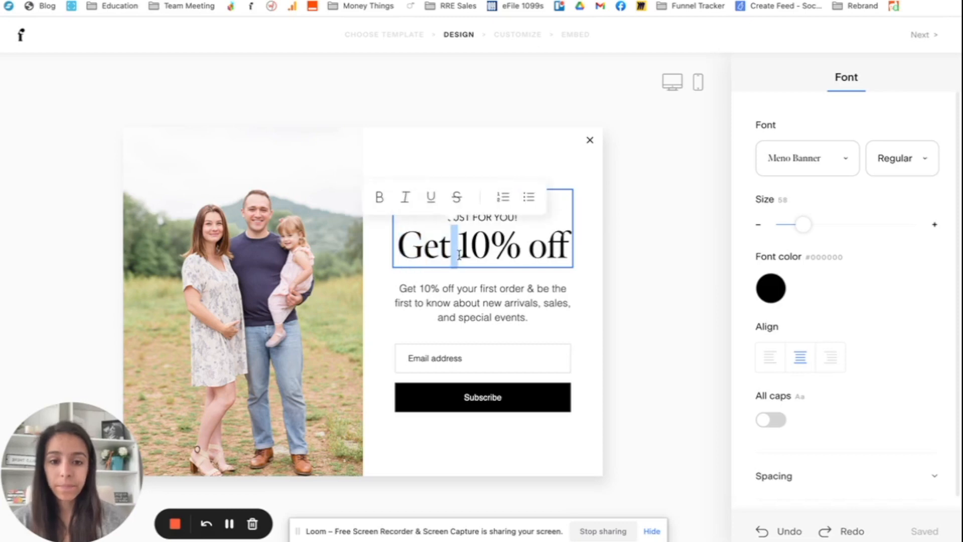
click(565, 251)
key(BackSpace)
key(BackSpace)
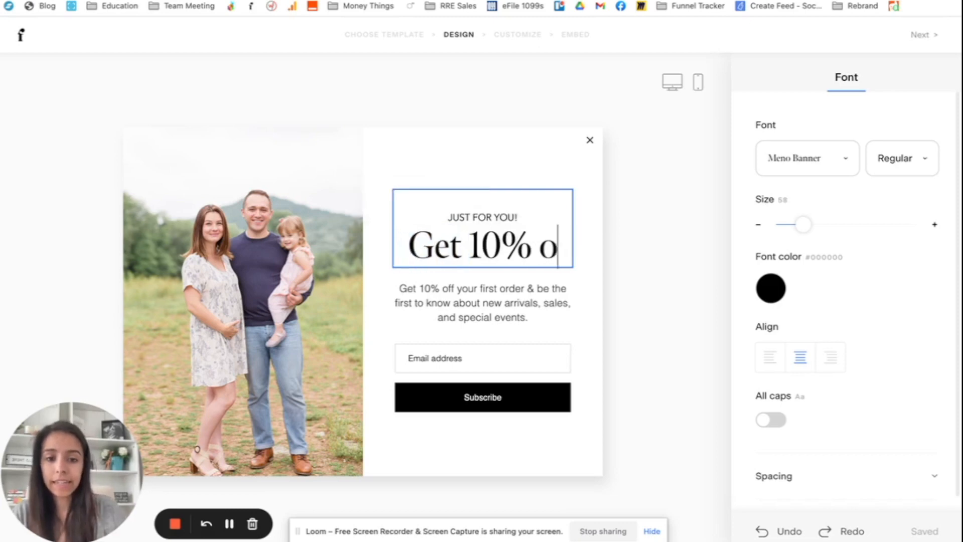
key(BackSpace)
text(OFF your next )
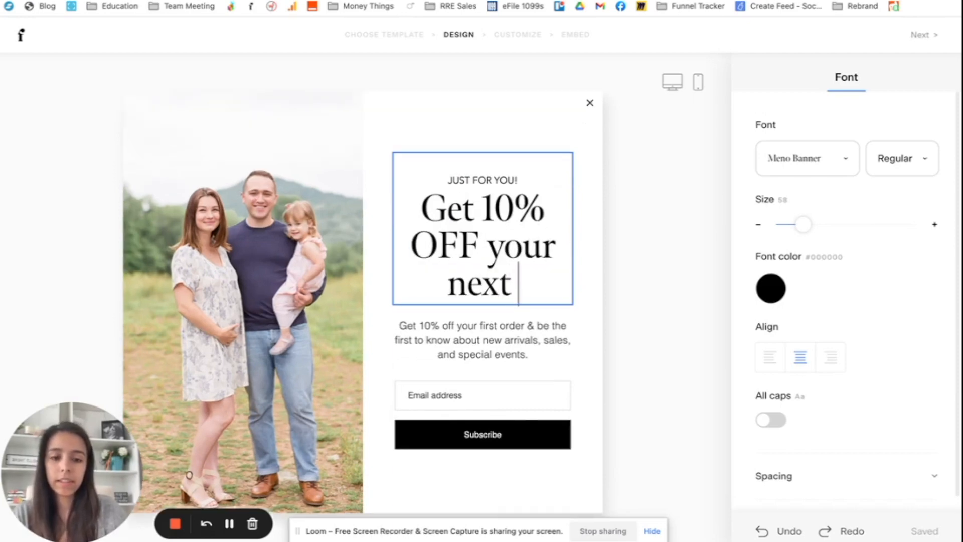
text(session!)
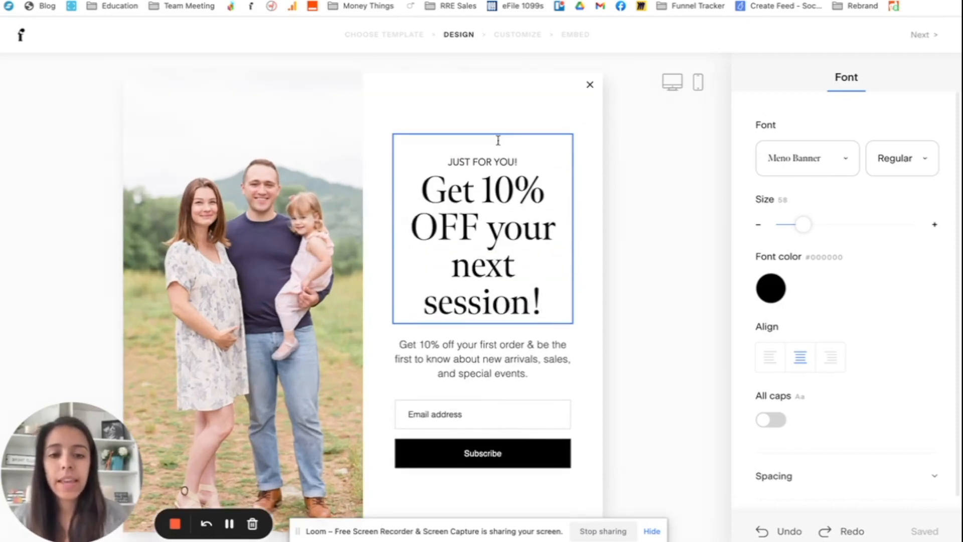
Set the headline word "Get" in italic Didot and make it smaller than "10% OFF"
drag(475, 201, 434, 197)
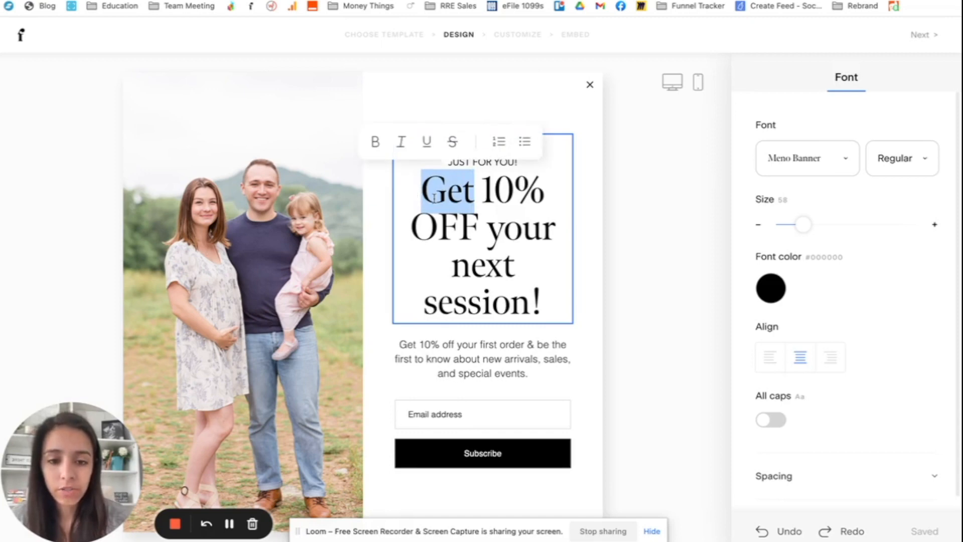
click(823, 173)
scroll(813, 253, up, 3)
scroll(813, 254, up, 5)
click(801, 295)
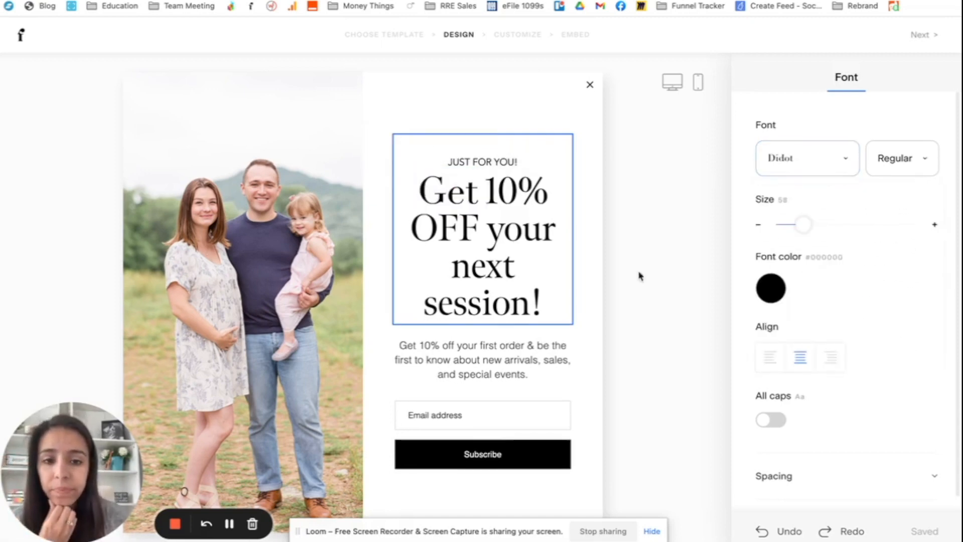
double_click(448, 192)
click(401, 141)
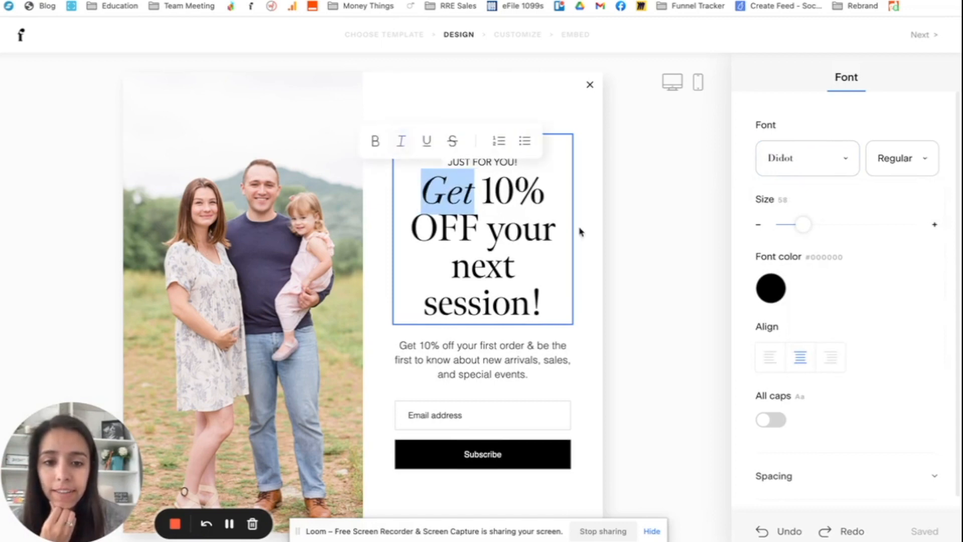
drag(804, 224, 796, 228)
Italicize "your next session!" in the headline and reduce its font size to 38
drag(543, 311, 484, 245)
click(473, 178)
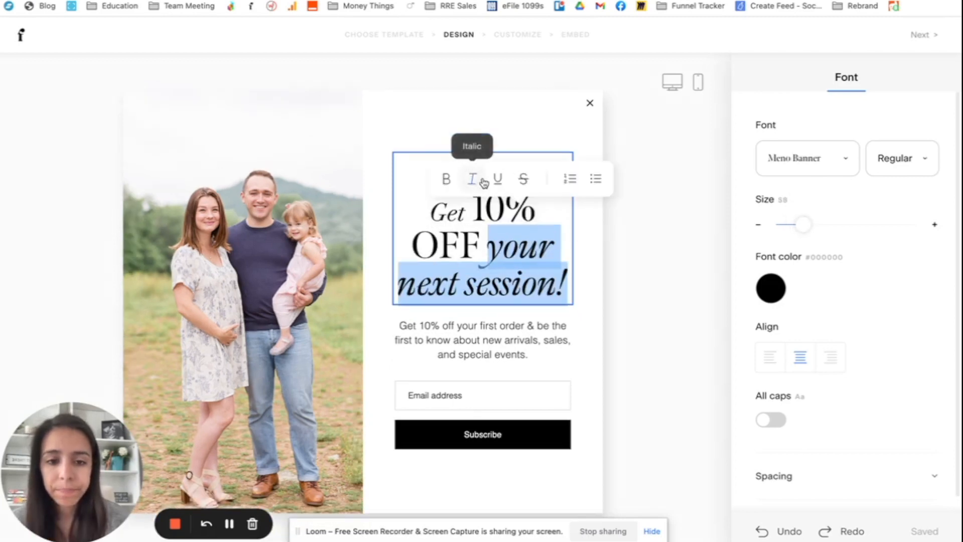
click(804, 224)
drag(804, 224, 793, 223)
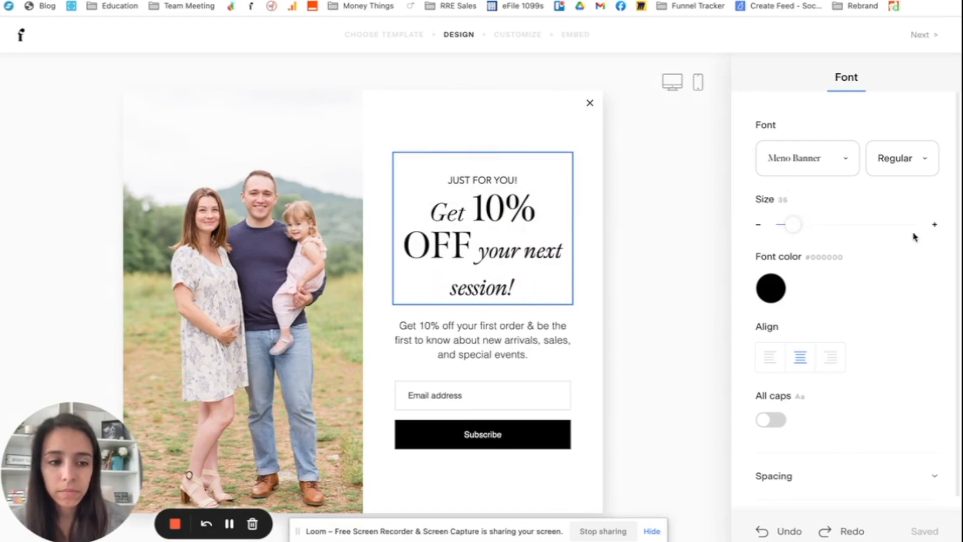
click(936, 227)
click(936, 228)
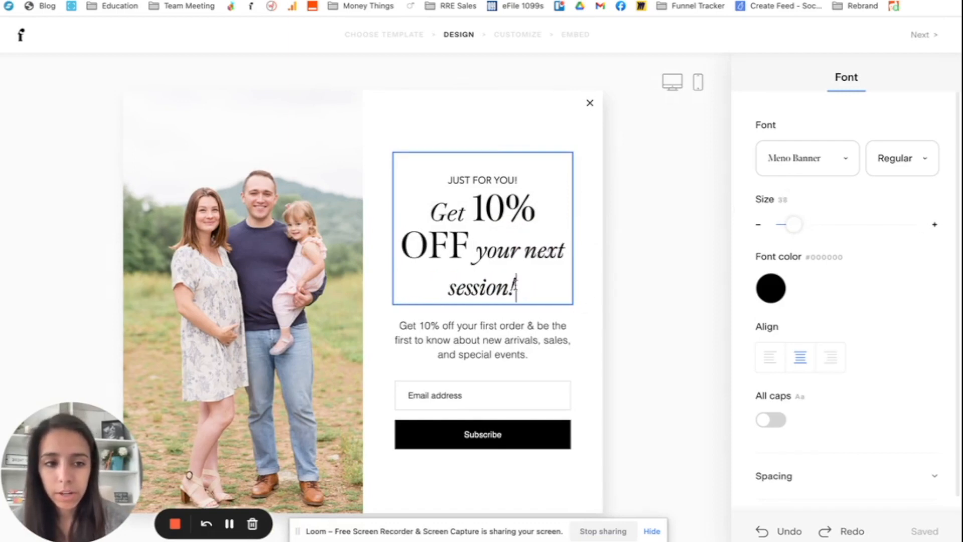
Change the font of "your next session!" in the headline to Didot
drag(520, 288, 476, 249)
click(794, 160)
scroll(792, 246, up, 10)
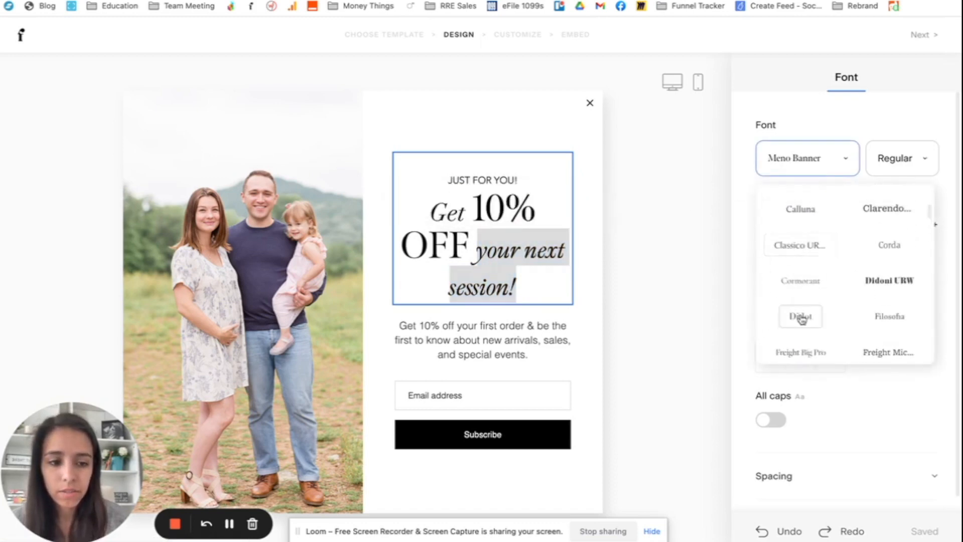
click(800, 317)
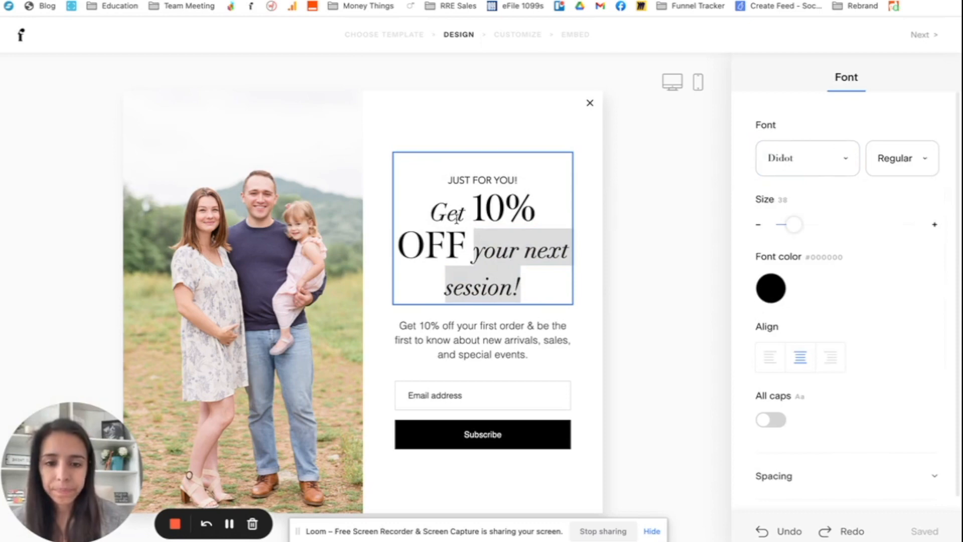
Reduce the font size of "10% OFF" in the headline to 54
click(465, 243)
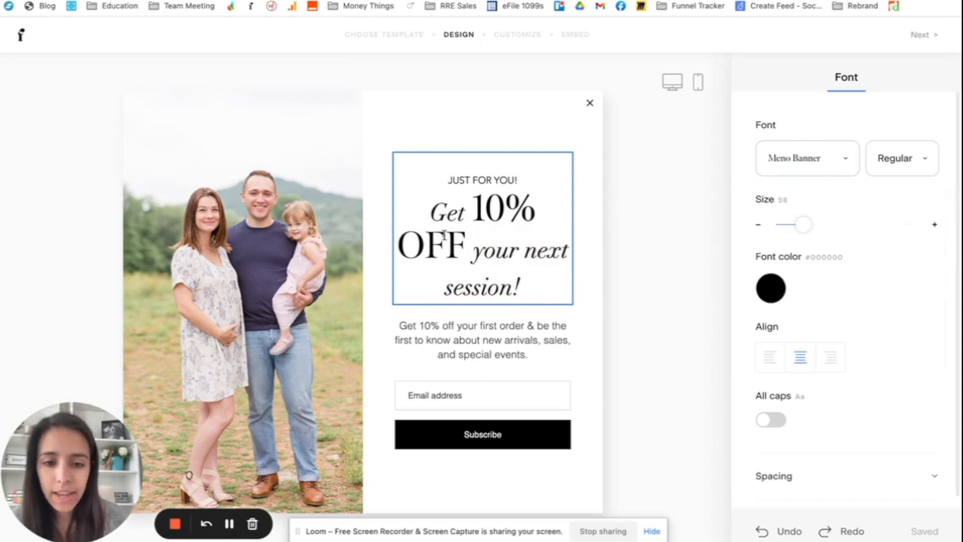
drag(465, 244, 471, 215)
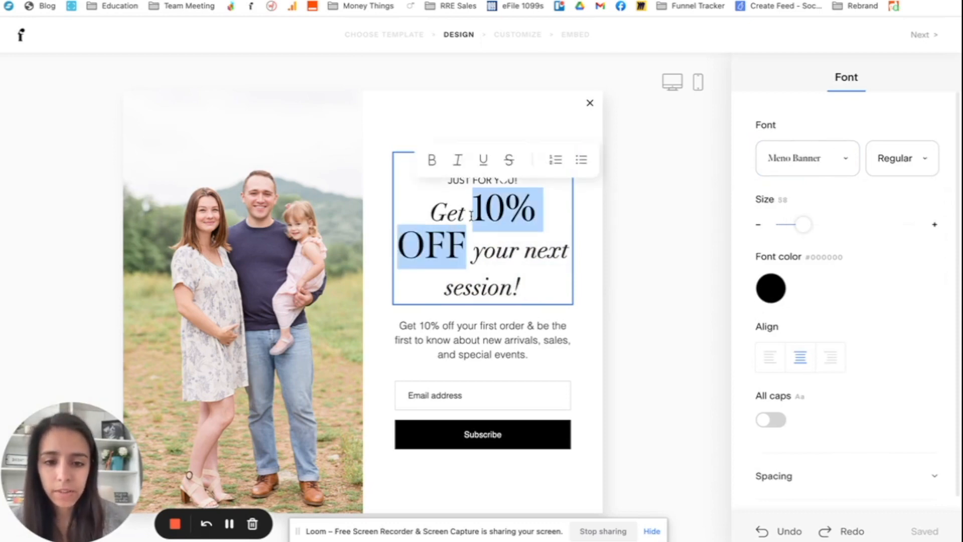
click(758, 225)
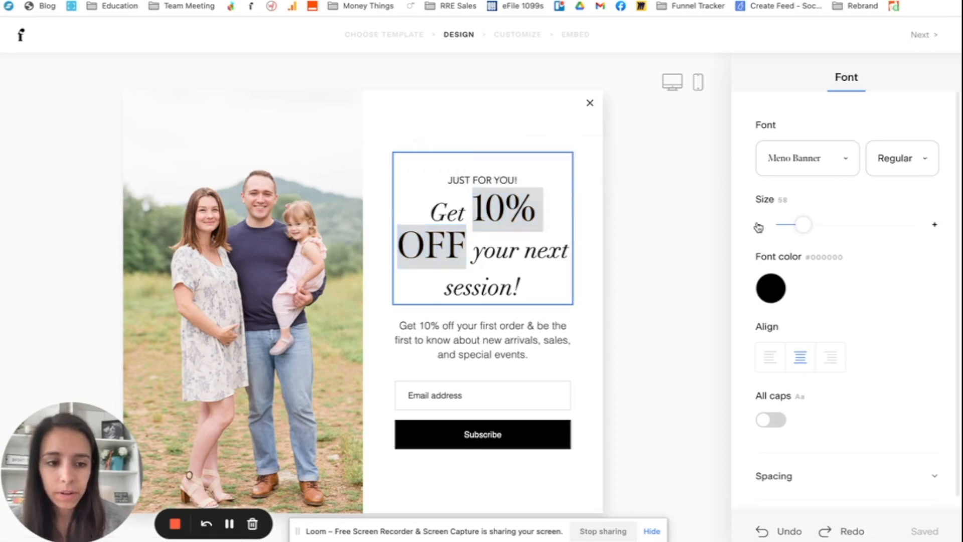
click(758, 226)
click(759, 226)
click(758, 226)
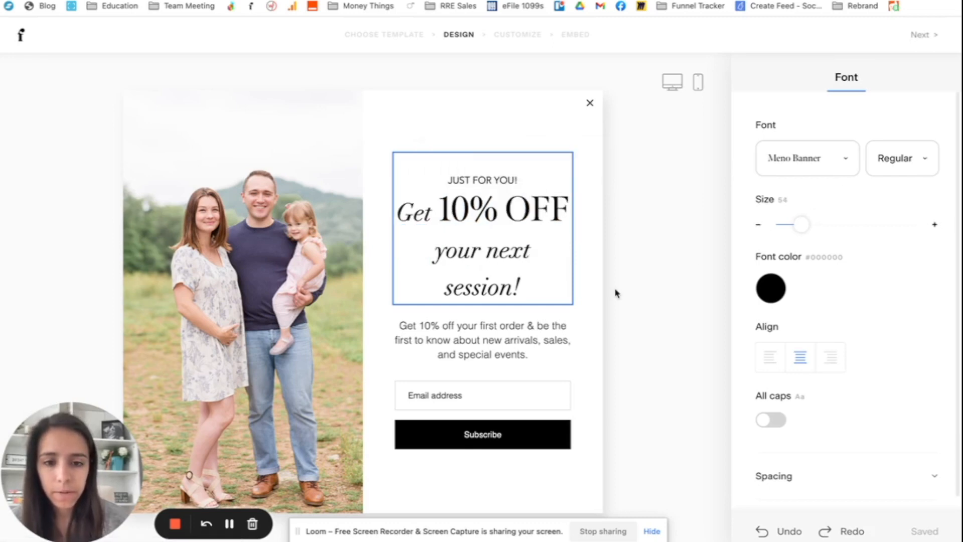
Reduce the font size of "your next session!" and of "Get" in the headline to 37
drag(535, 277, 432, 256)
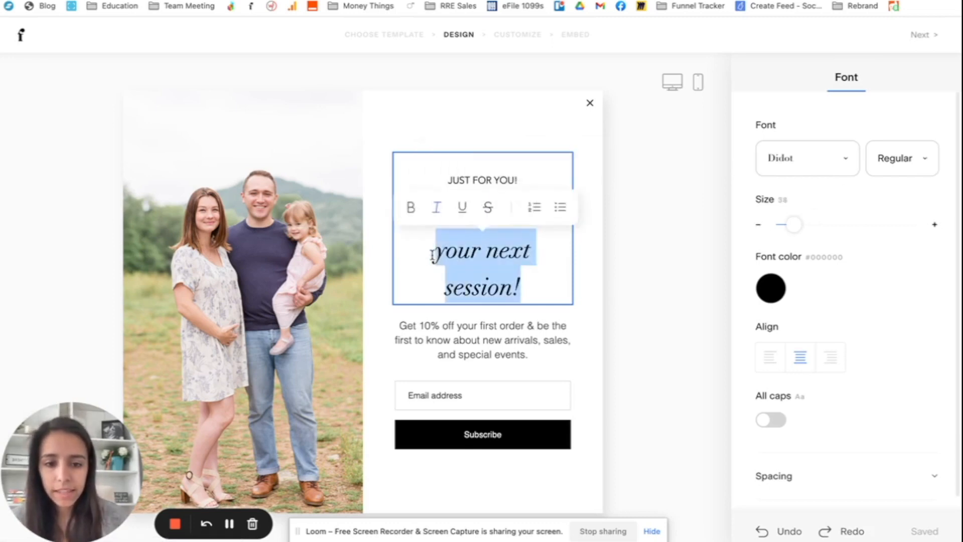
click(759, 226)
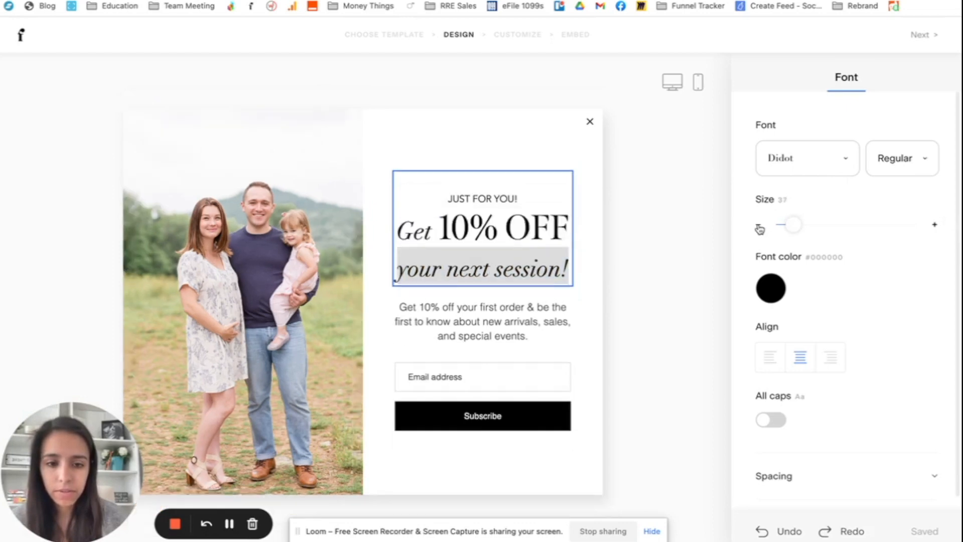
double_click(421, 230)
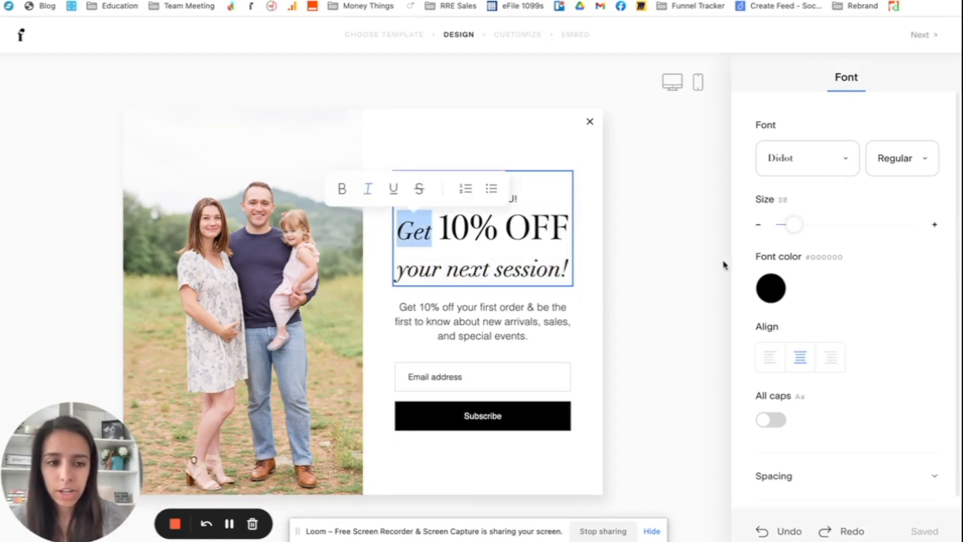
click(759, 226)
click(510, 249)
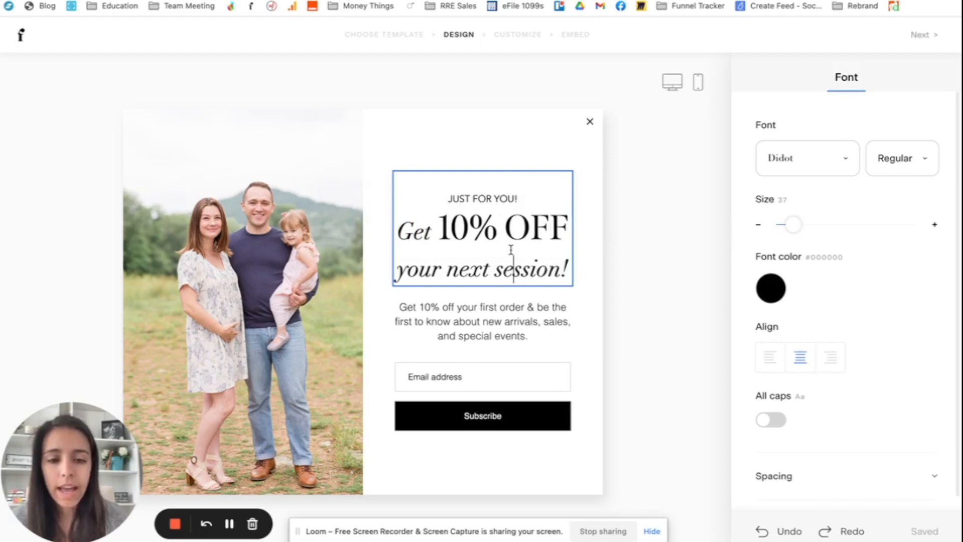
Color "10% OFF" in the headline with the darker of the two saved light pink brand colors
drag(564, 233, 443, 228)
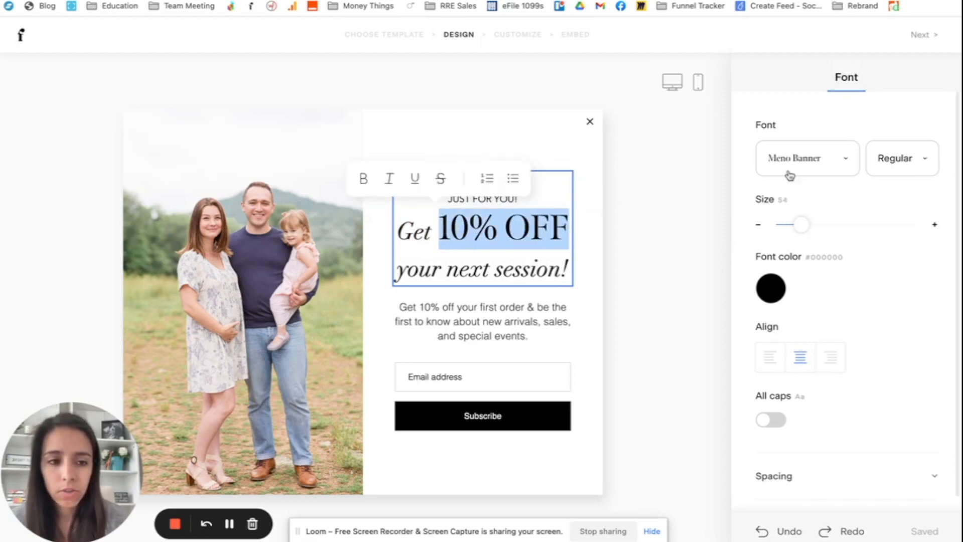
click(779, 295)
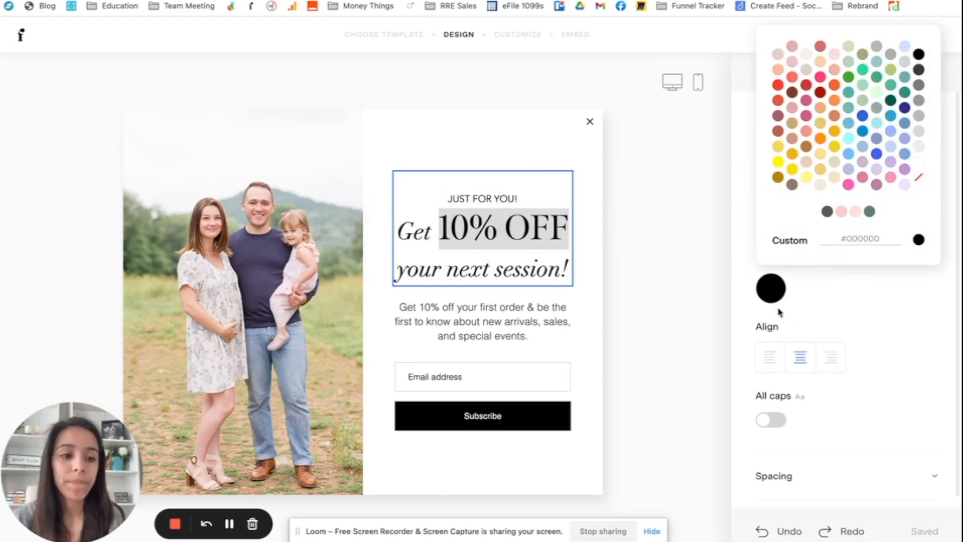
click(842, 213)
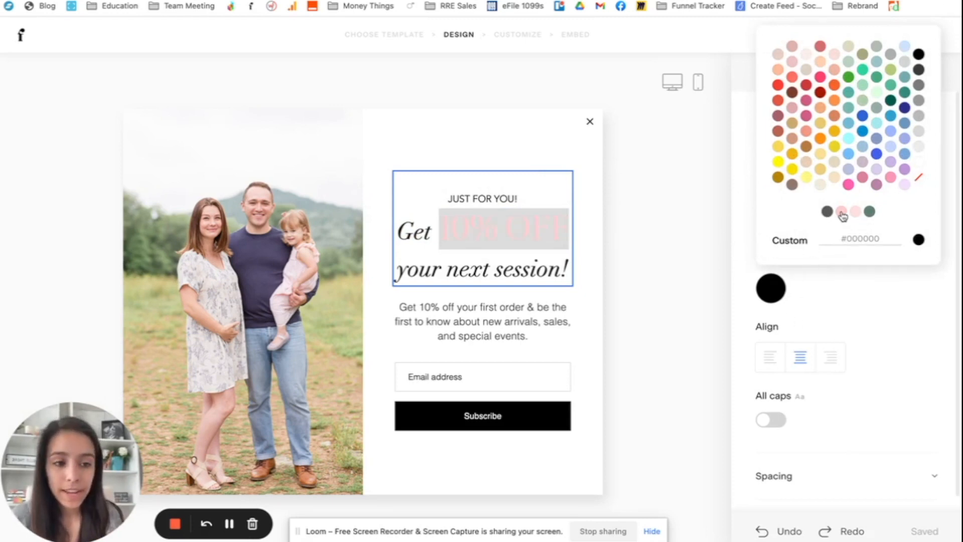
Change the text color of "JUST FOR YOU!" to the saved dark gray brand color
click(460, 265)
drag(514, 197, 443, 199)
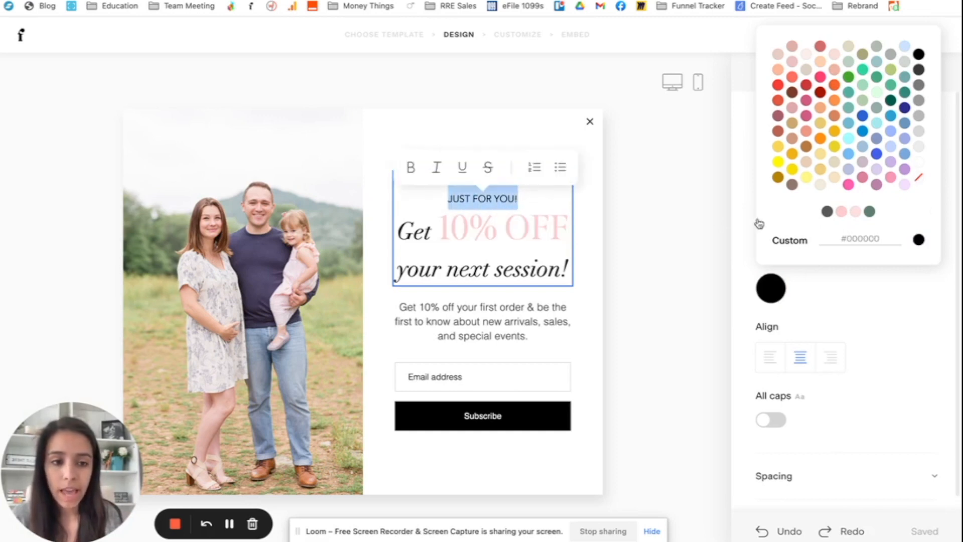
click(827, 212)
click(389, 243)
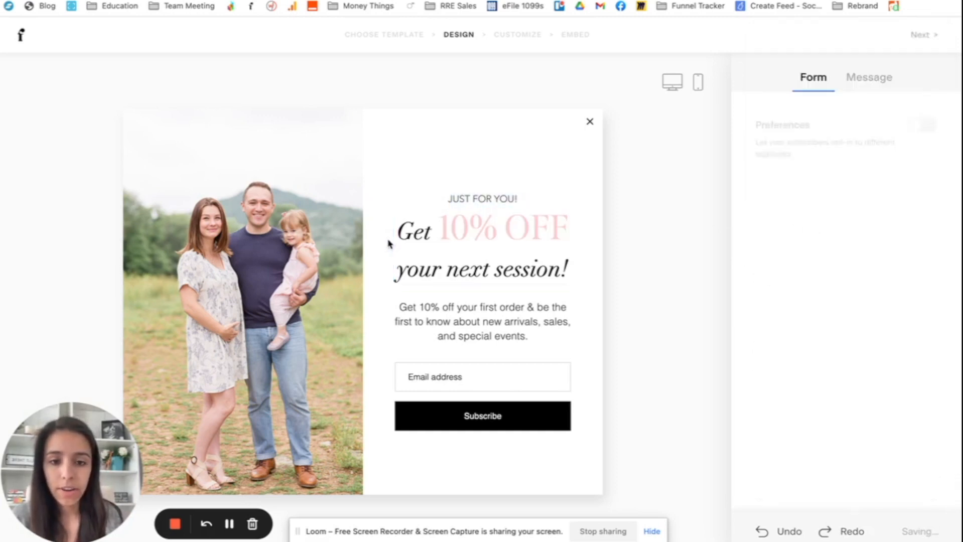
Recolor "Get" and "your next session!" in the headline with the saved dark gray brand color
click(433, 233)
double_click(432, 233)
click(770, 287)
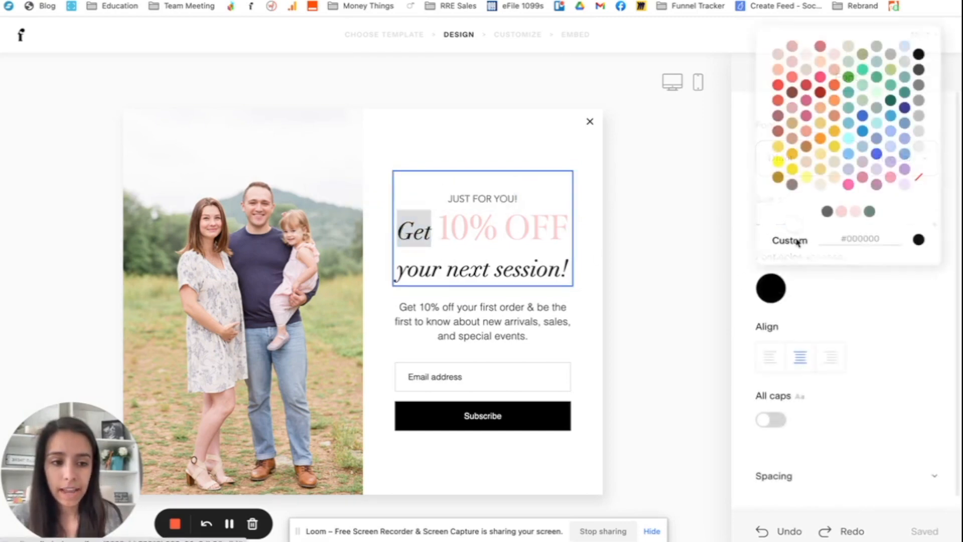
click(826, 211)
click(494, 266)
drag(396, 280, 591, 276)
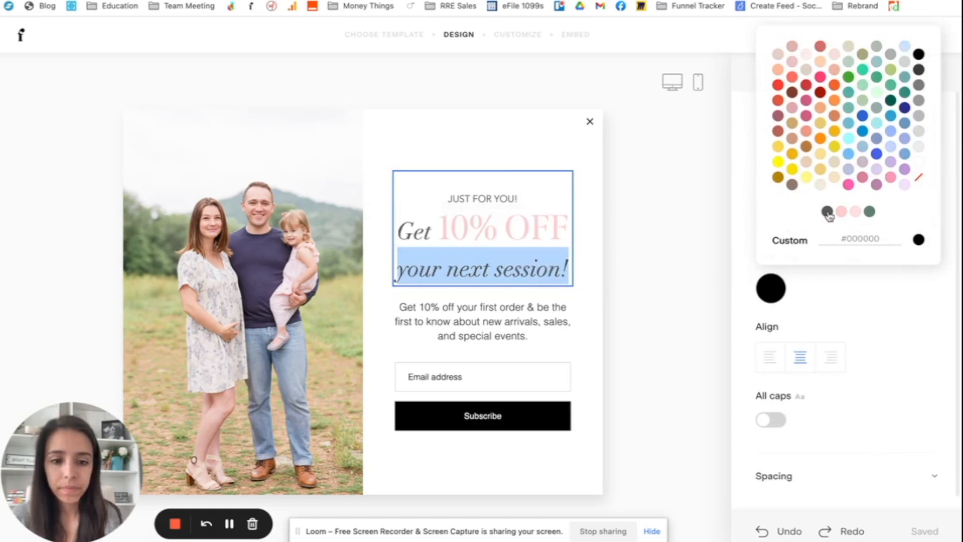
Set the font color of the description paragraph below the headline to the saved dark gray #575757
click(499, 304)
drag(529, 335, 387, 314)
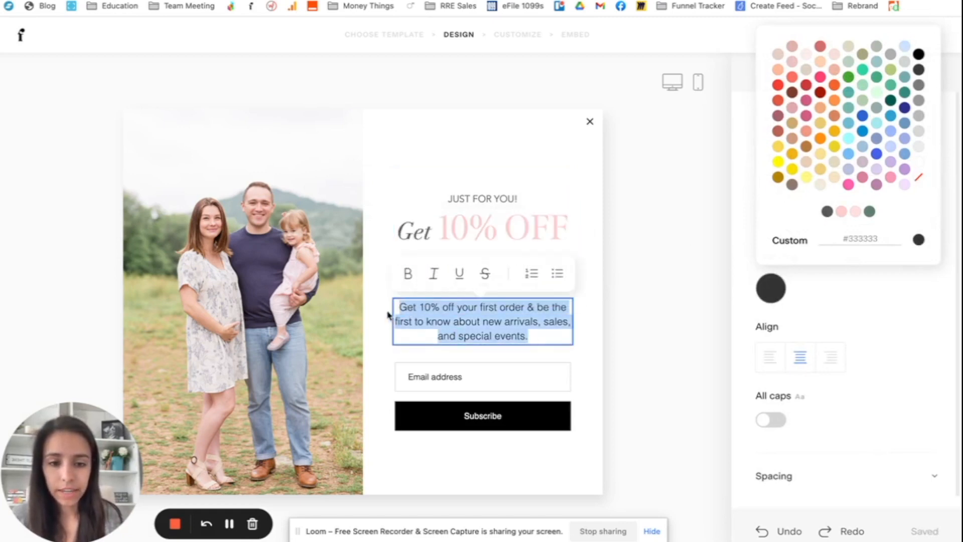
click(826, 211)
Replace the description paragraph with "Sign up today and get your discount sent straight to your inbox!"
click(526, 327)
drag(539, 335, 404, 304)
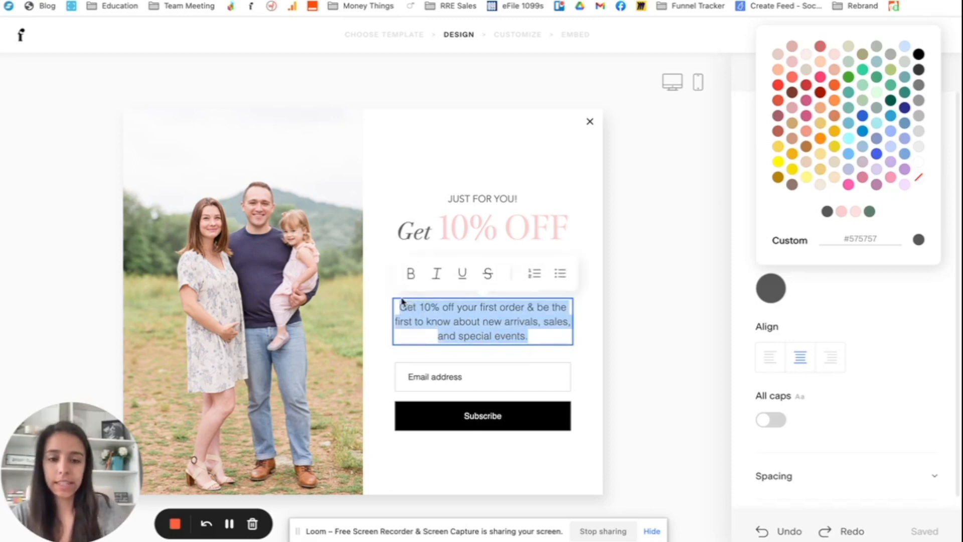
text(Sign u)
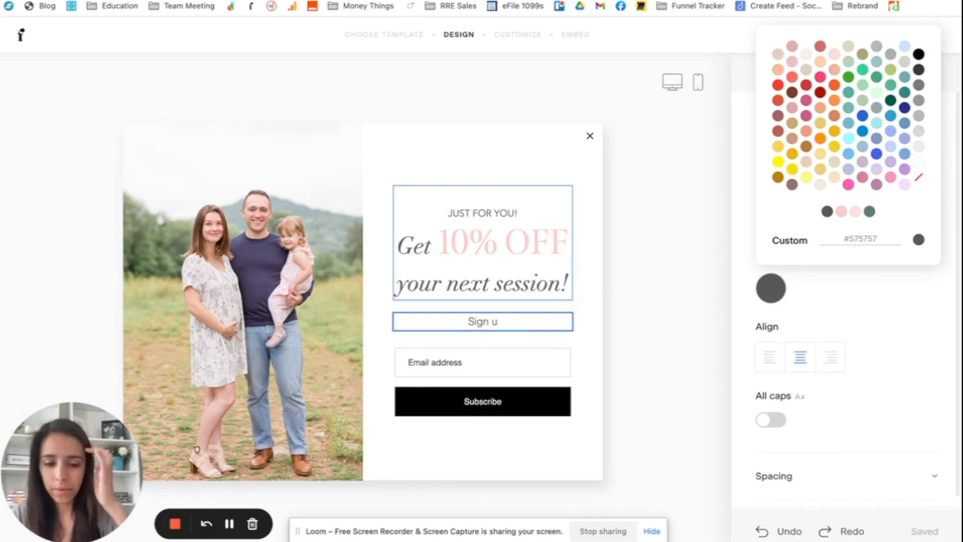
text(p now )
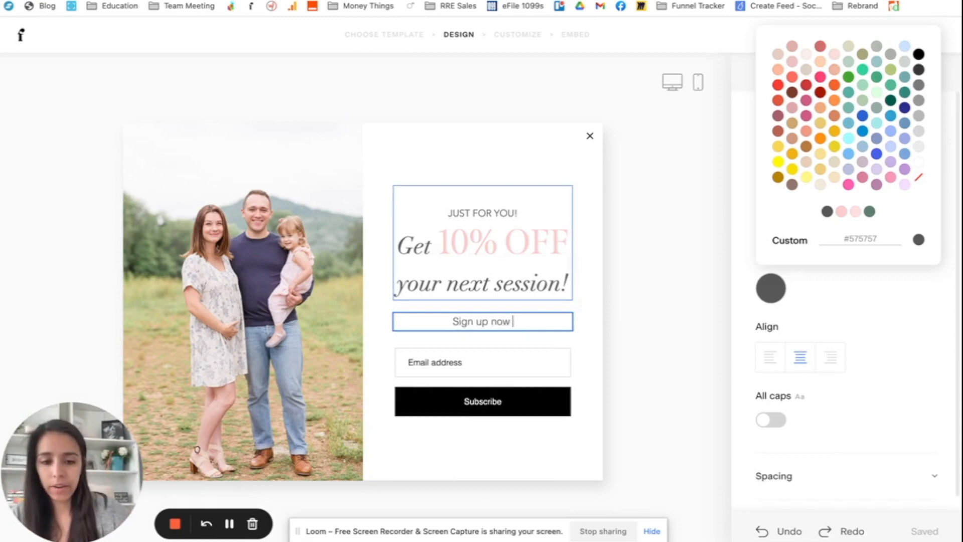
text(and )
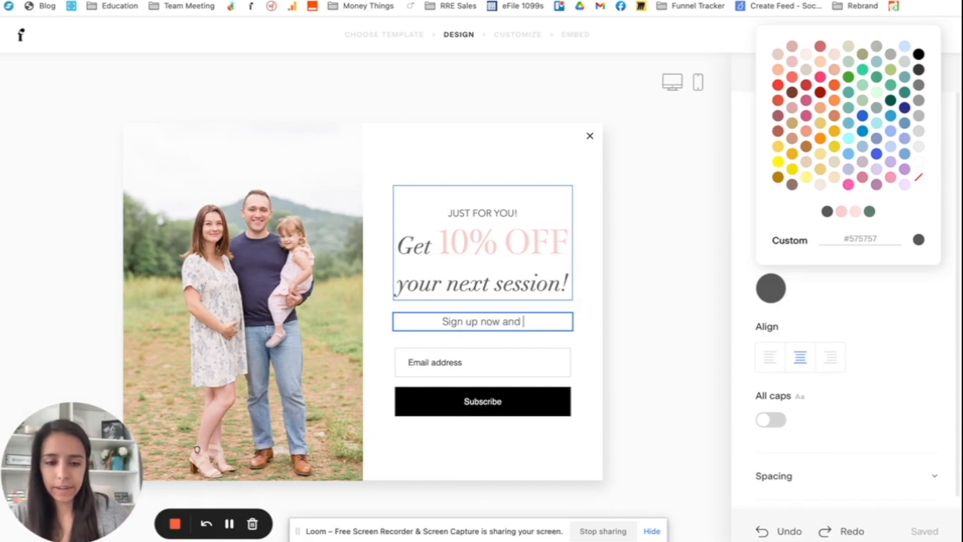
text(get)
key(BackSpace)
key(BackSpace)
key(BackSpace)
key(BackSpace)
key(BackSpace)
key(BackSpace)
key(BackSpace)
key(BackSpace)
key(BackSpace)
key(BackSpace)
key(BackSpace)
text(today and get your discount sent straight to your inbox!)
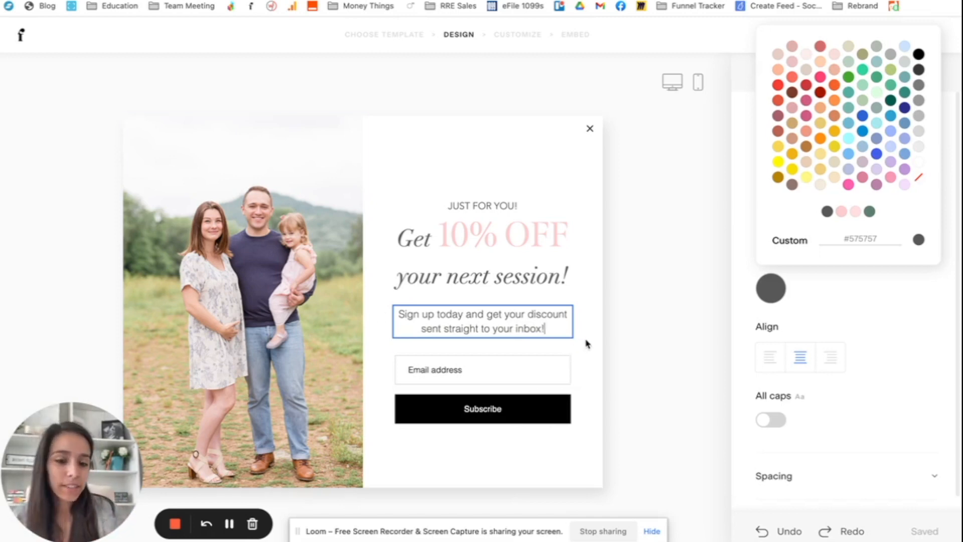
Add a "First name" field to the form and place it above the "Email address" field
click(498, 375)
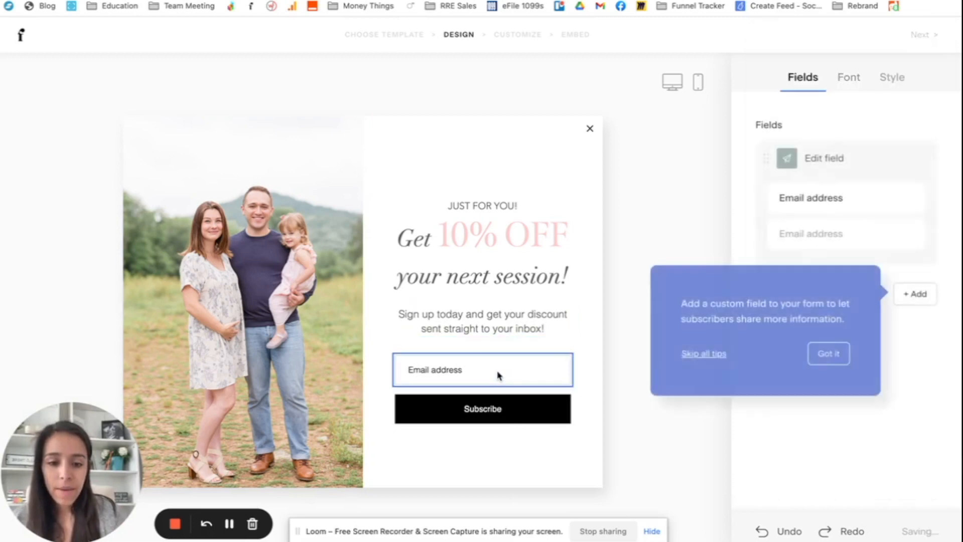
click(903, 343)
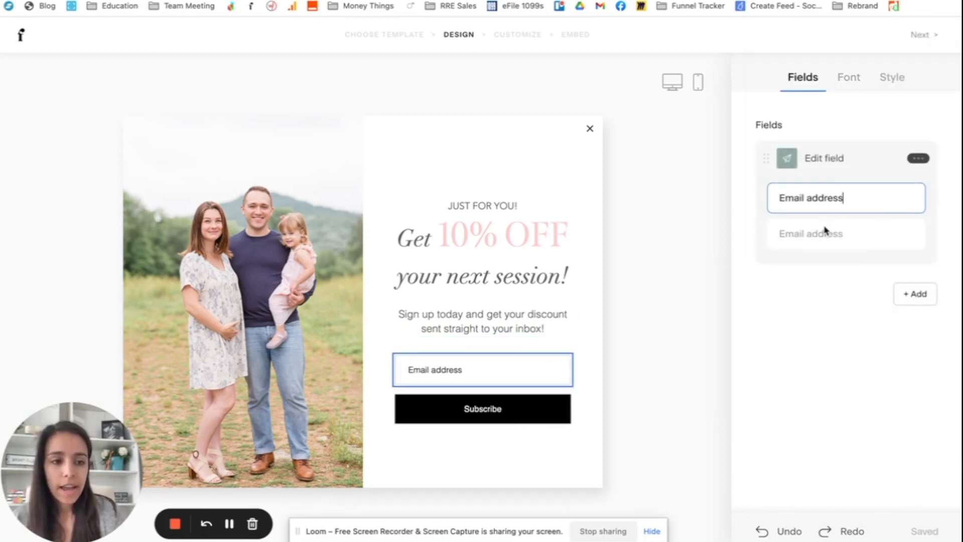
click(921, 291)
click(858, 339)
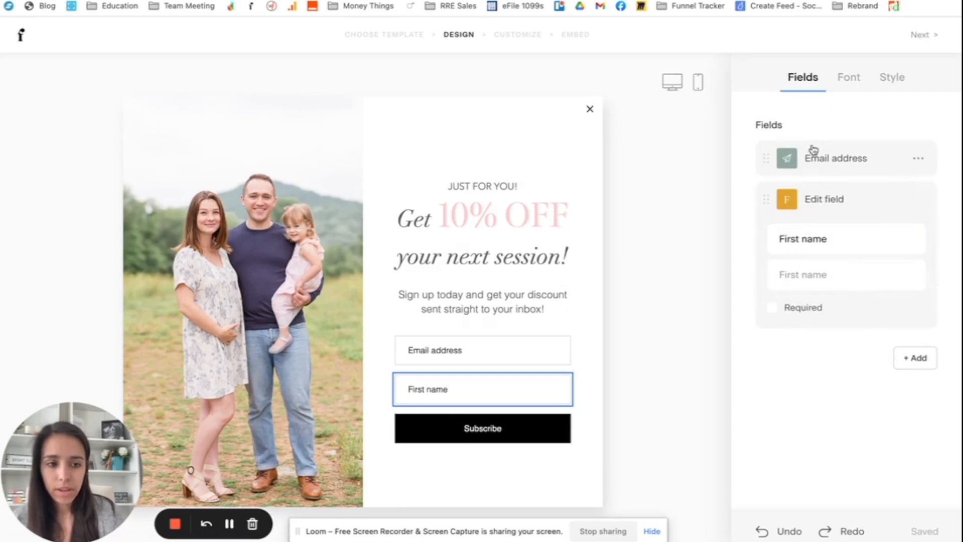
drag(766, 153, 756, 344)
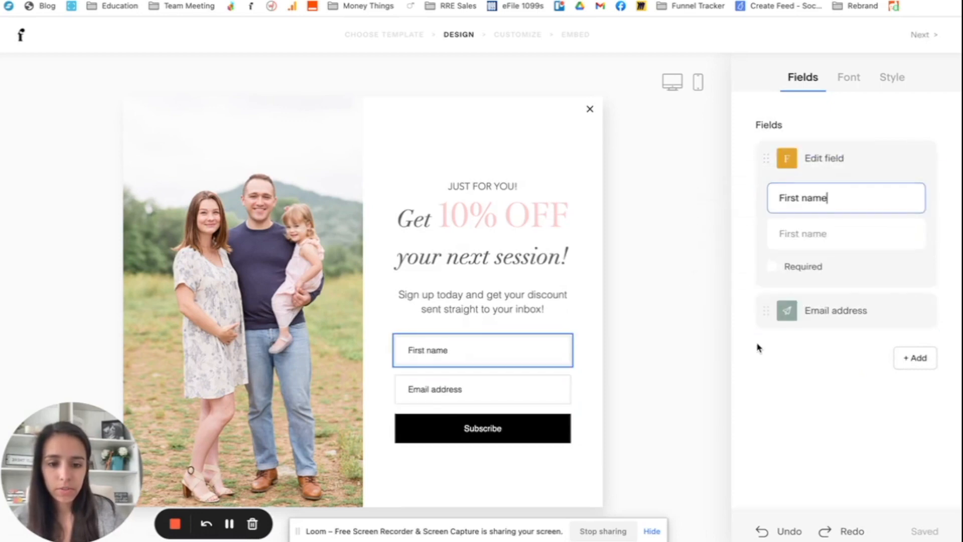
Mark the "First name" field as required and open the "Email address" field's settings
click(448, 396)
click(870, 161)
click(773, 268)
click(843, 314)
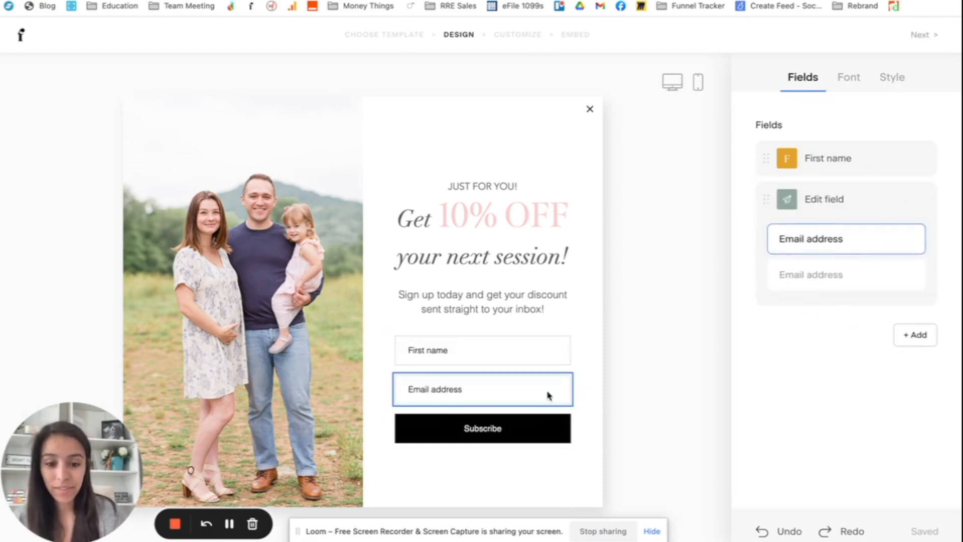
Give the Subscribe button the filled style with slightly rounded corners and the light pink fill #FECDCD
click(507, 431)
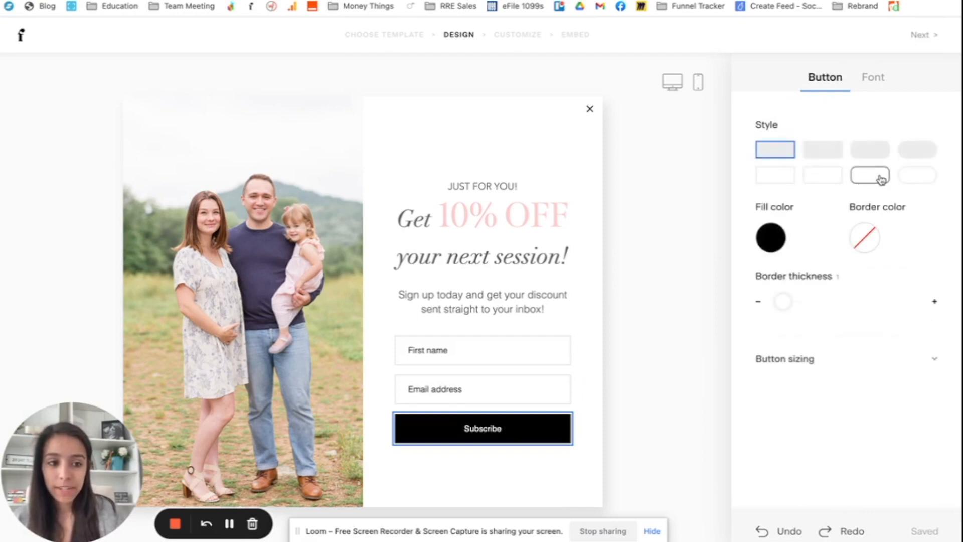
click(875, 151)
click(769, 241)
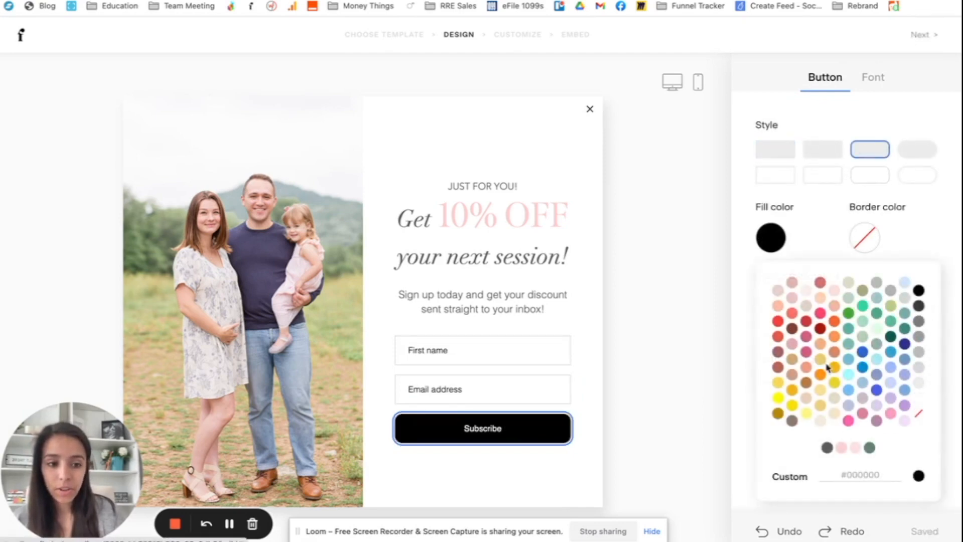
click(842, 448)
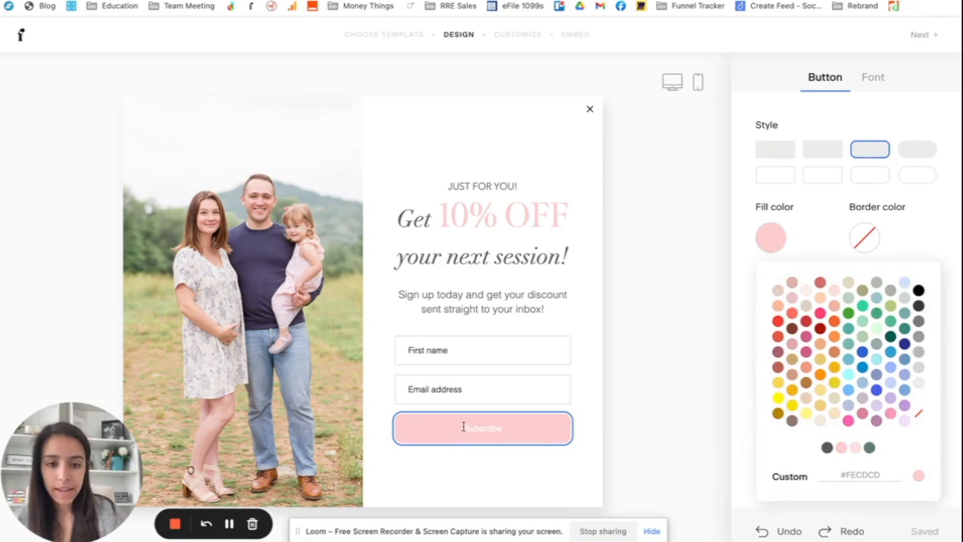
Change the button label from "Subscribe" to "SEND ME MY DISCOUNT!"
double_click(485, 432)
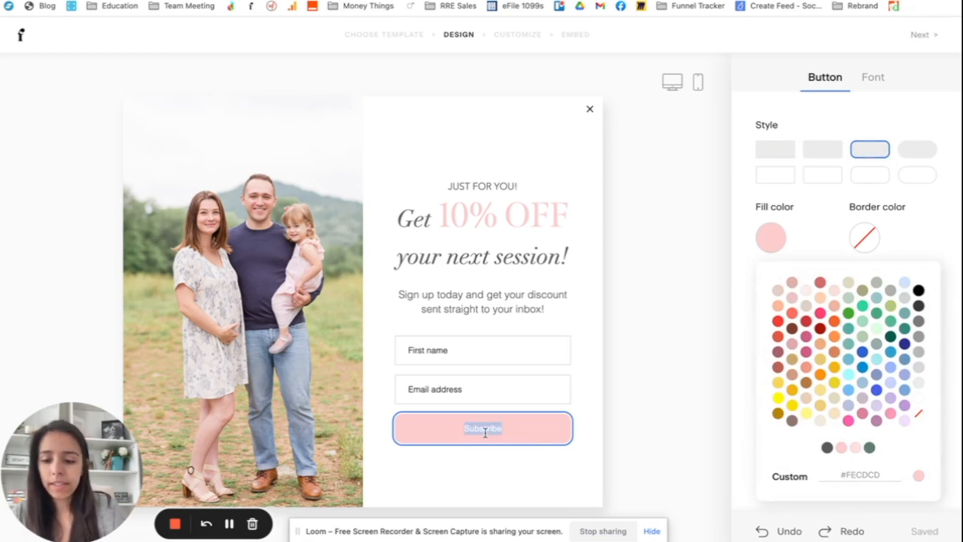
text(SE)
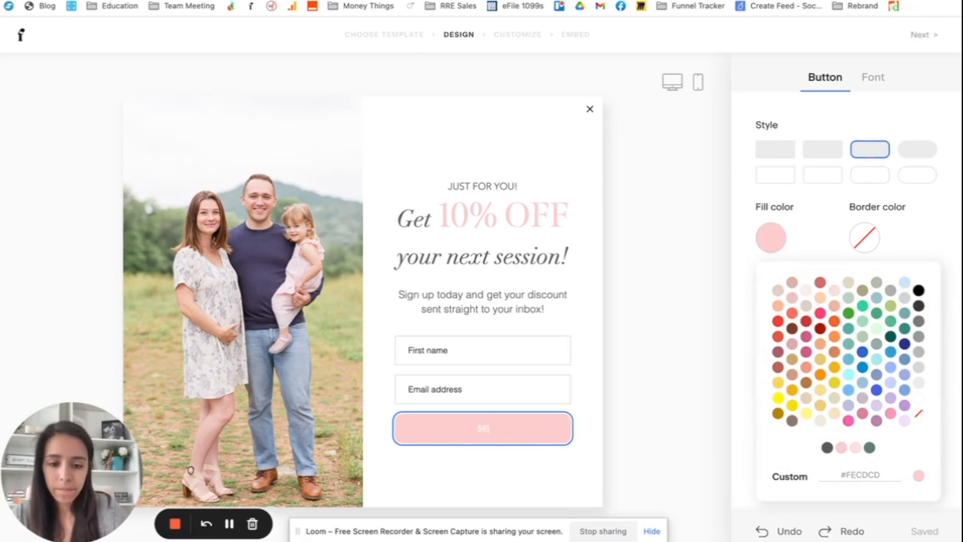
text(ND ME MY DISCOUNT!)
click(467, 478)
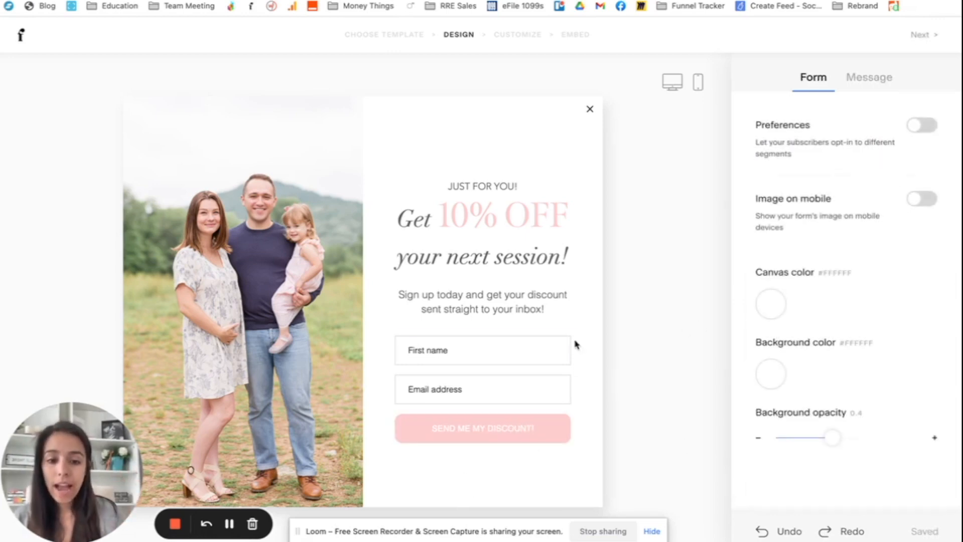
Apply the outlined style with rounded corners to the form's "First name" and "Email address" fields
click(566, 349)
click(886, 83)
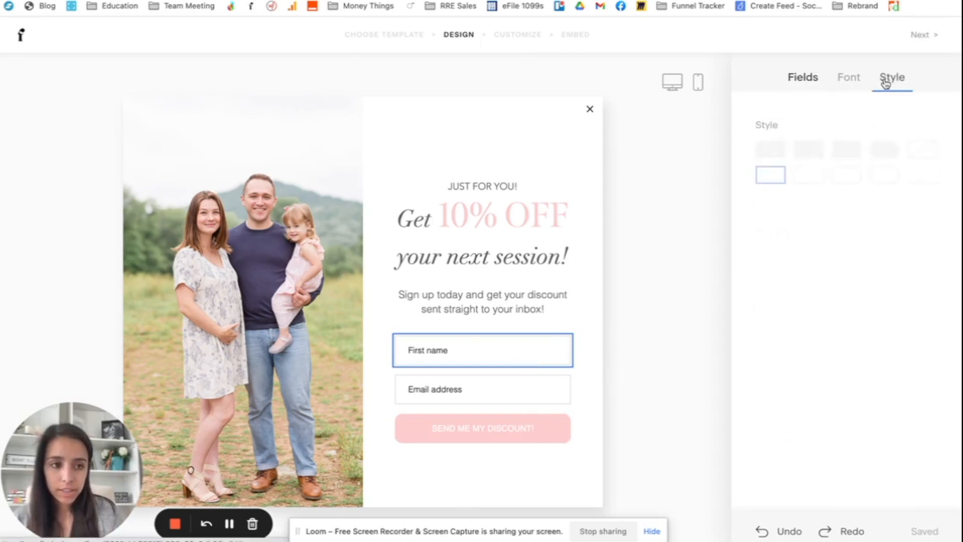
click(852, 177)
click(533, 391)
click(862, 80)
click(892, 77)
click(556, 483)
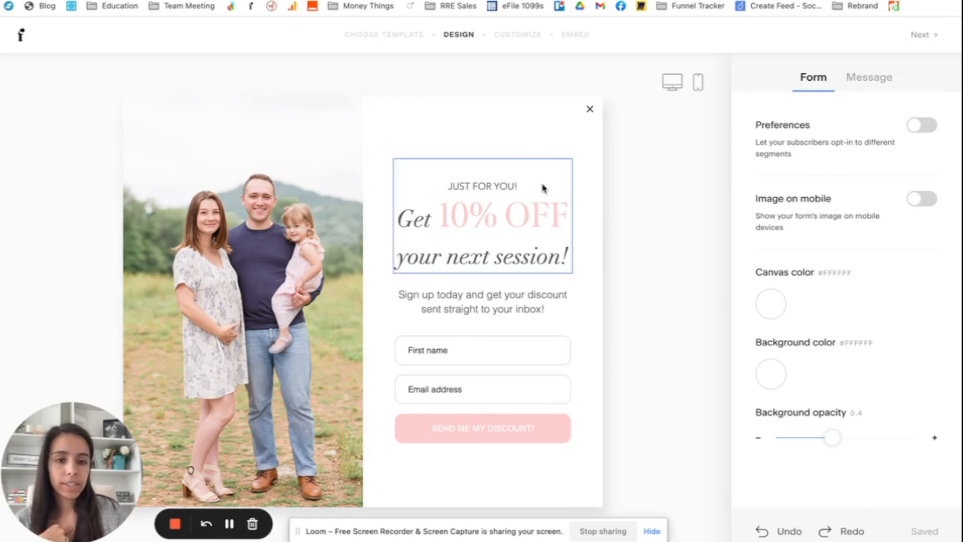
click(473, 245)
click(667, 165)
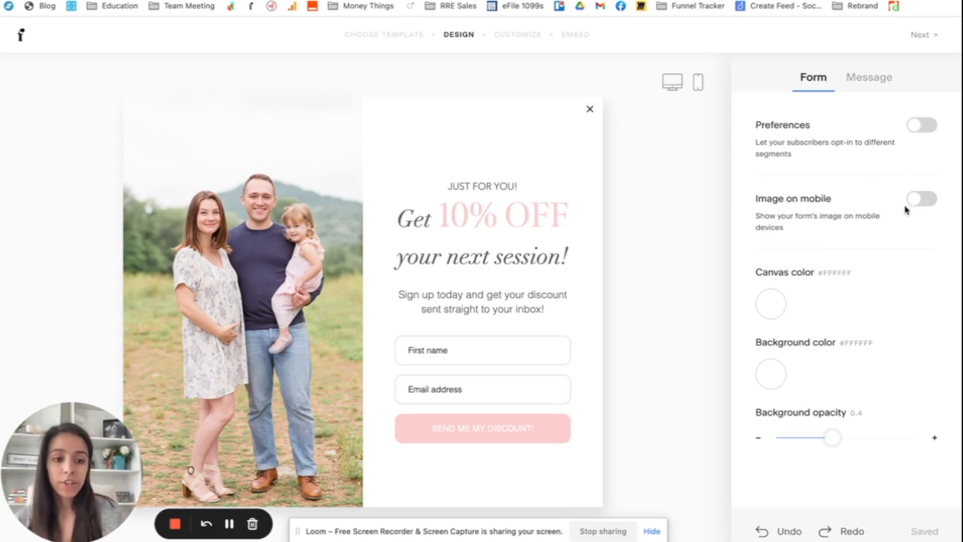
Enable the form's image on mobile devices and check the result in the mobile preview
click(922, 201)
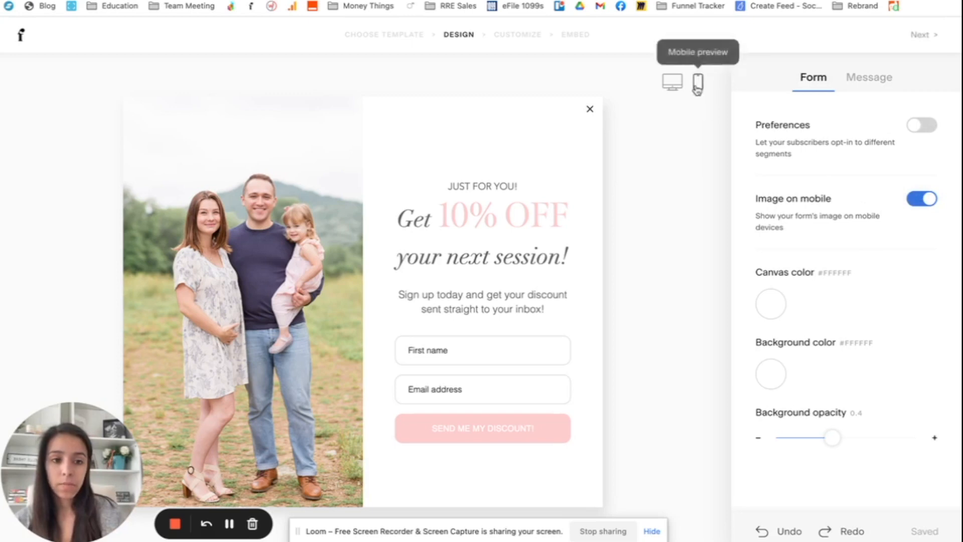
click(698, 82)
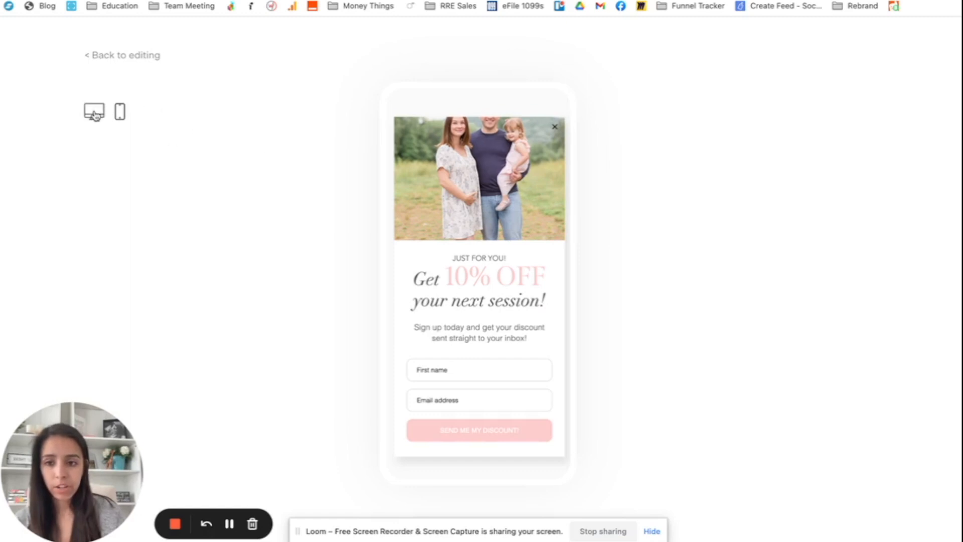
click(147, 56)
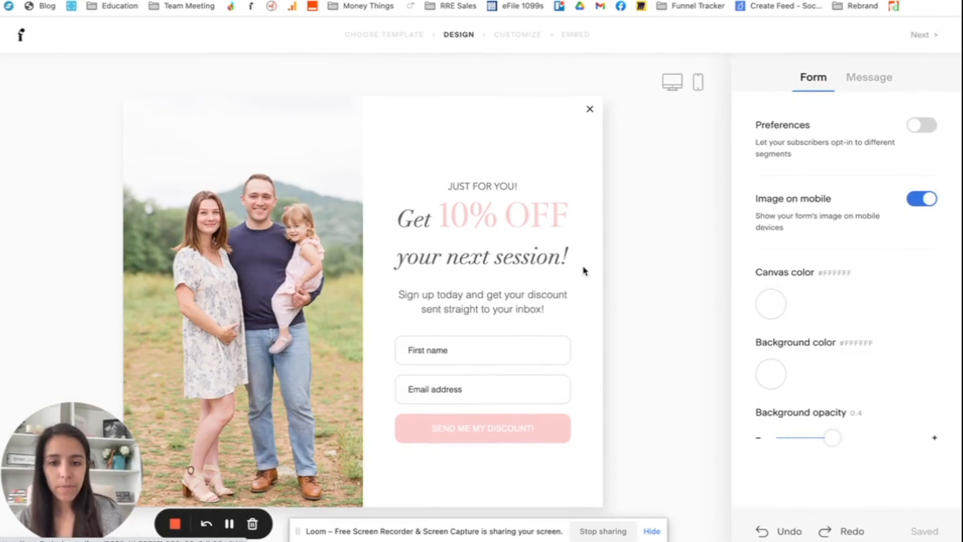
Compare the preset success messages and choose the Direct one, "You've successfully signed up! Check your email for details."
click(861, 76)
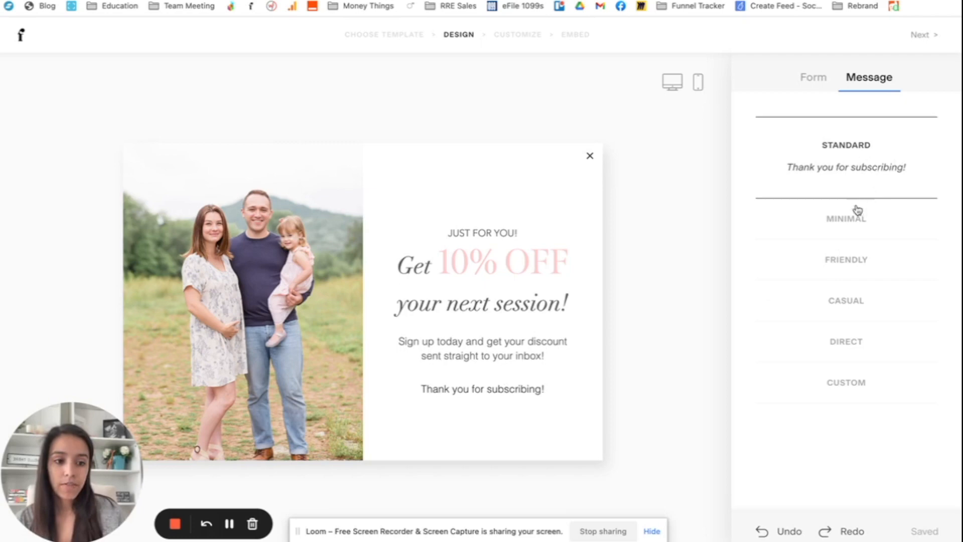
click(849, 219)
click(840, 269)
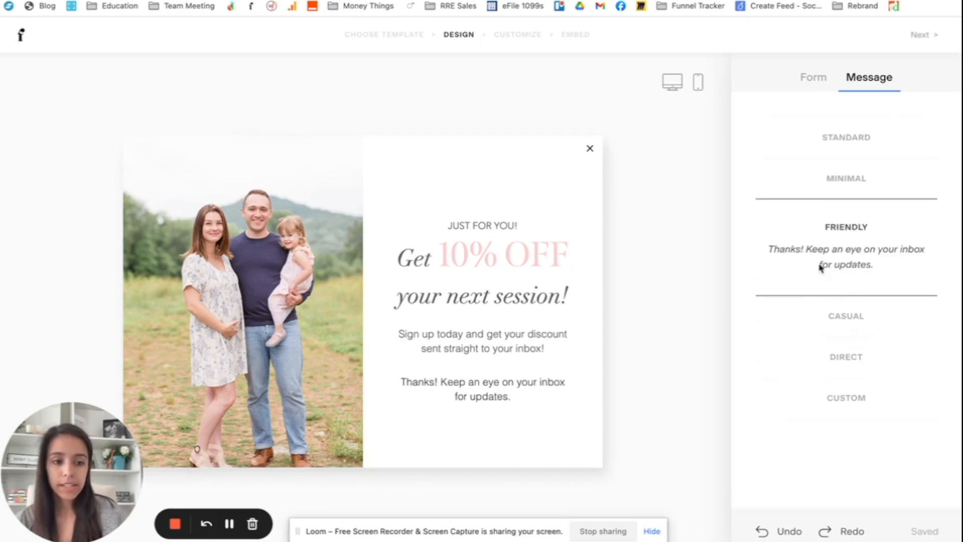
click(845, 318)
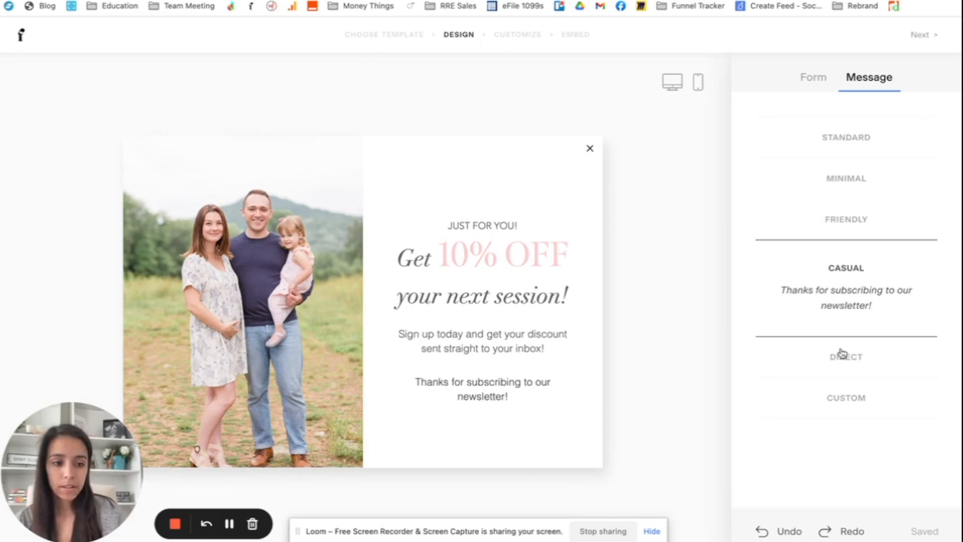
click(842, 368)
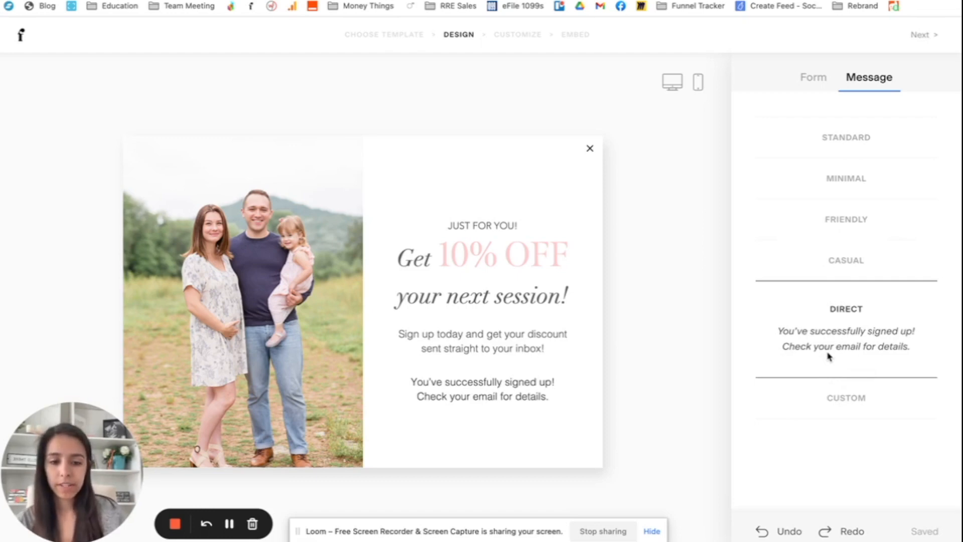
click(847, 410)
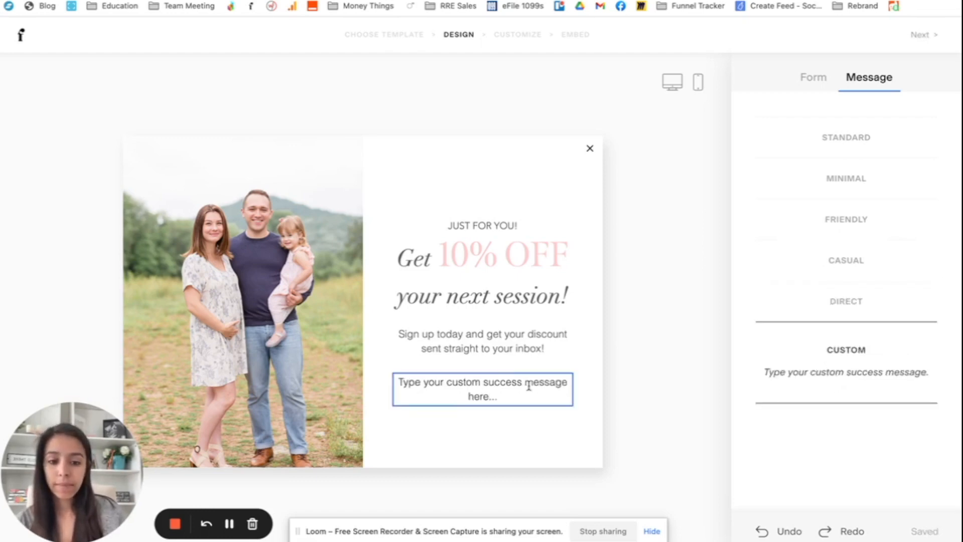
click(875, 297)
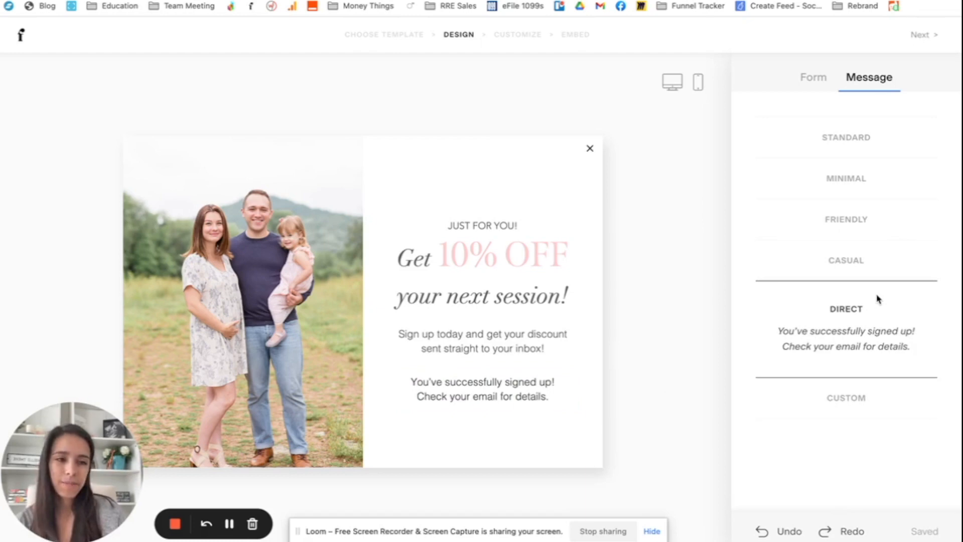
Move on to customizing the form, keeping double opt-in off and displaying the popup immediately
click(924, 36)
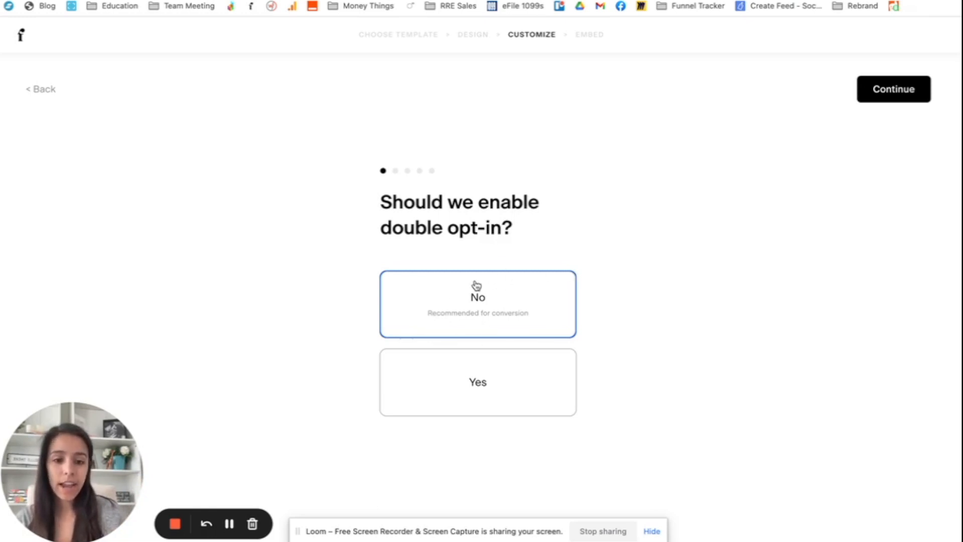
click(877, 99)
scroll(627, 278, down, 2)
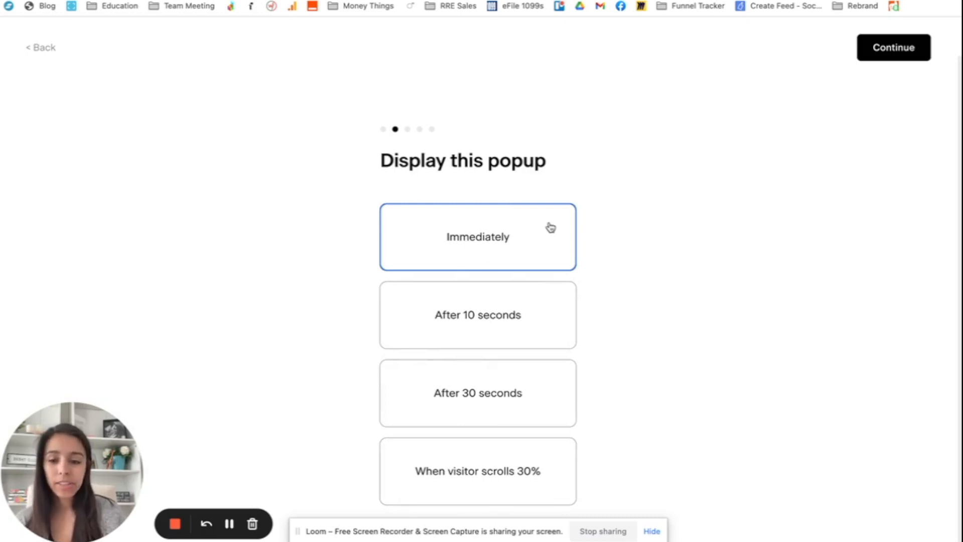
click(882, 45)
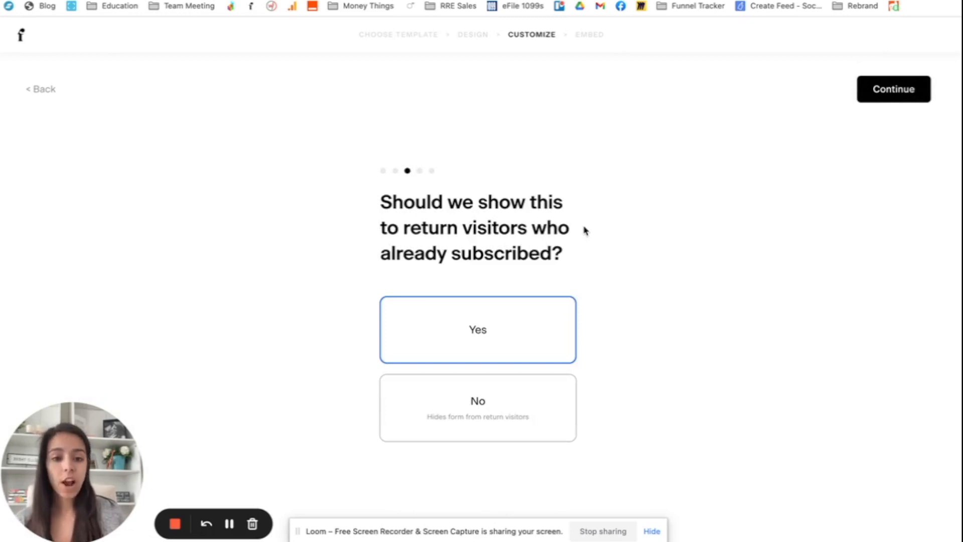
Hide the form from return visitors who already subscribed, and accept the "Notify me" and "Display success message" options
click(473, 429)
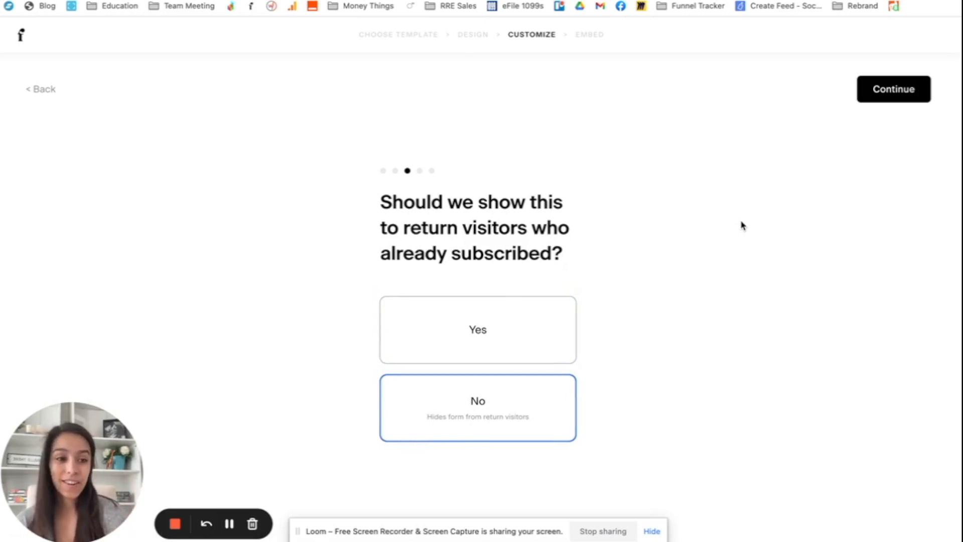
click(878, 90)
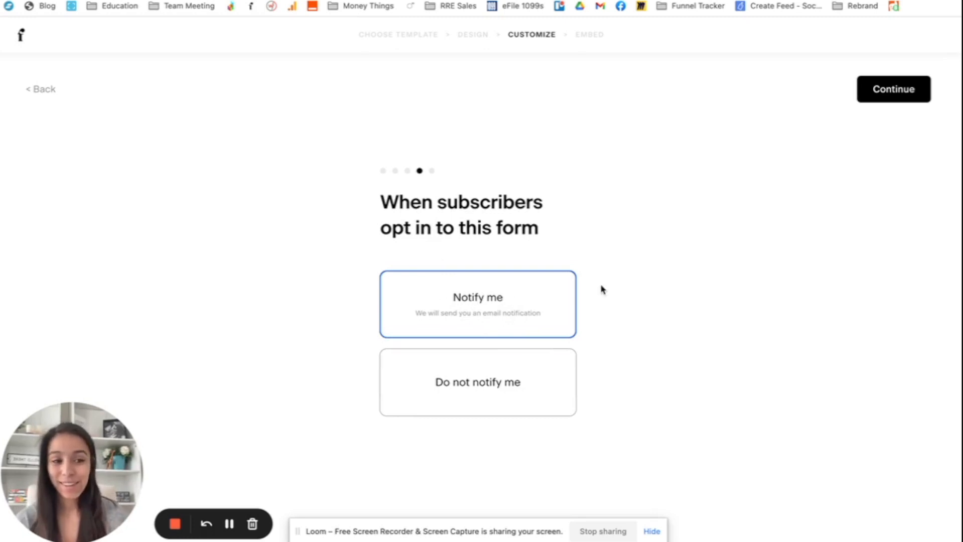
click(890, 97)
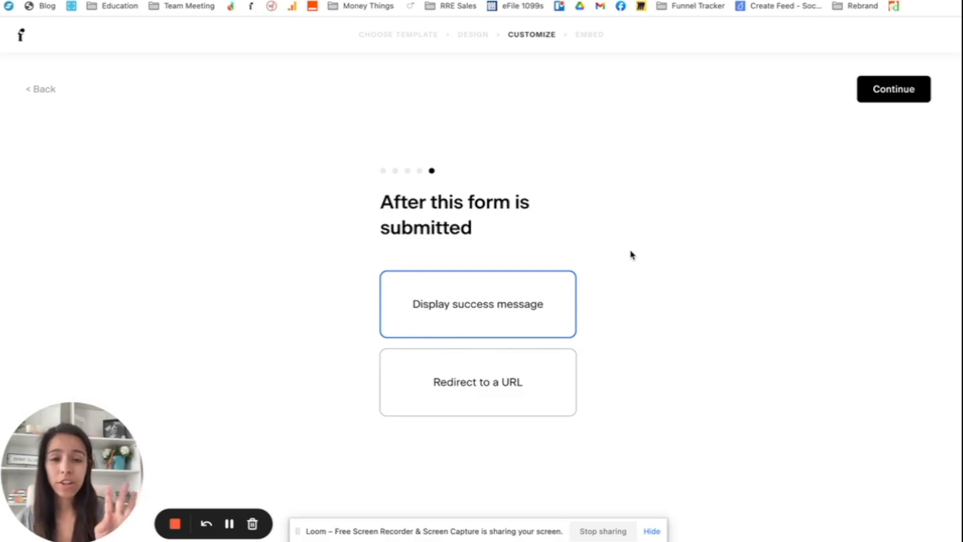
click(901, 91)
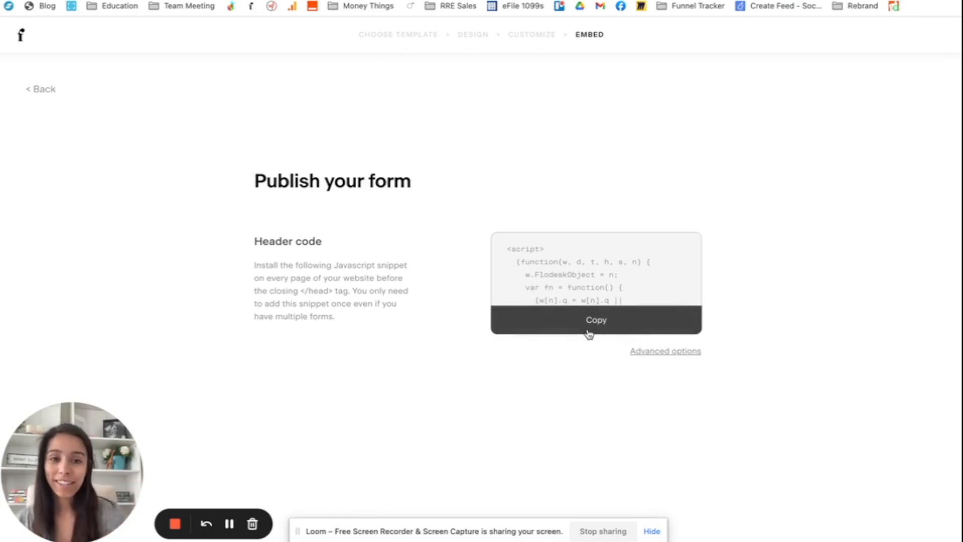
Generate the form's raw HTML code with Javascript and CSS left enabled, and copy it
click(643, 356)
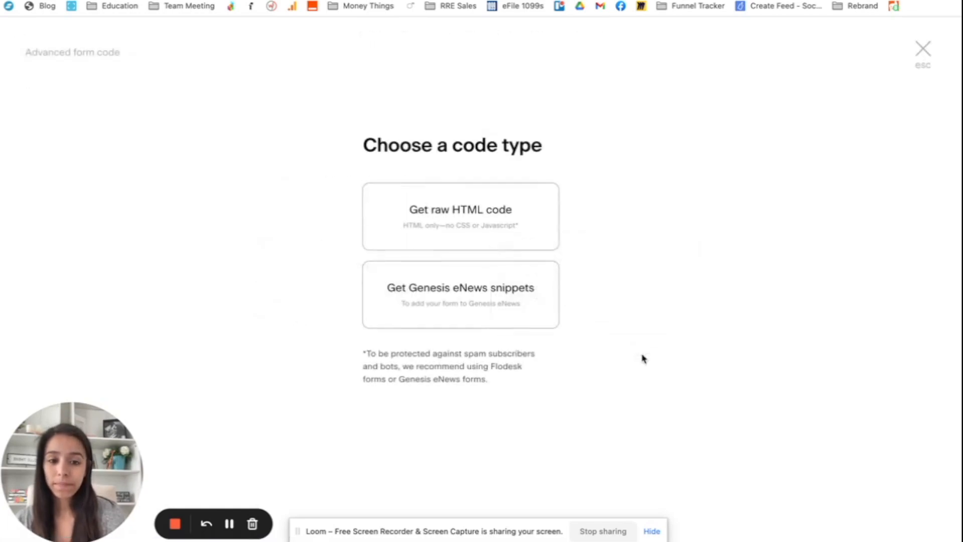
click(517, 228)
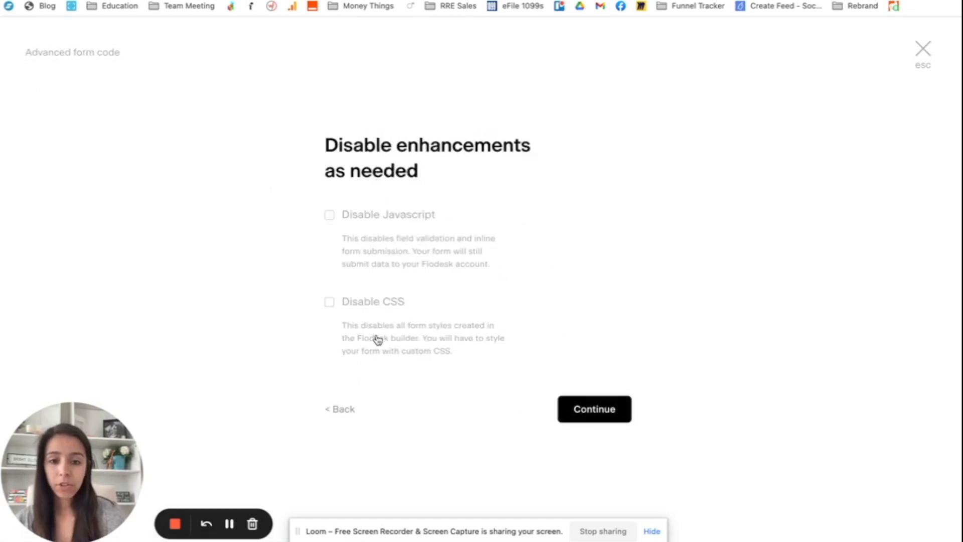
click(591, 412)
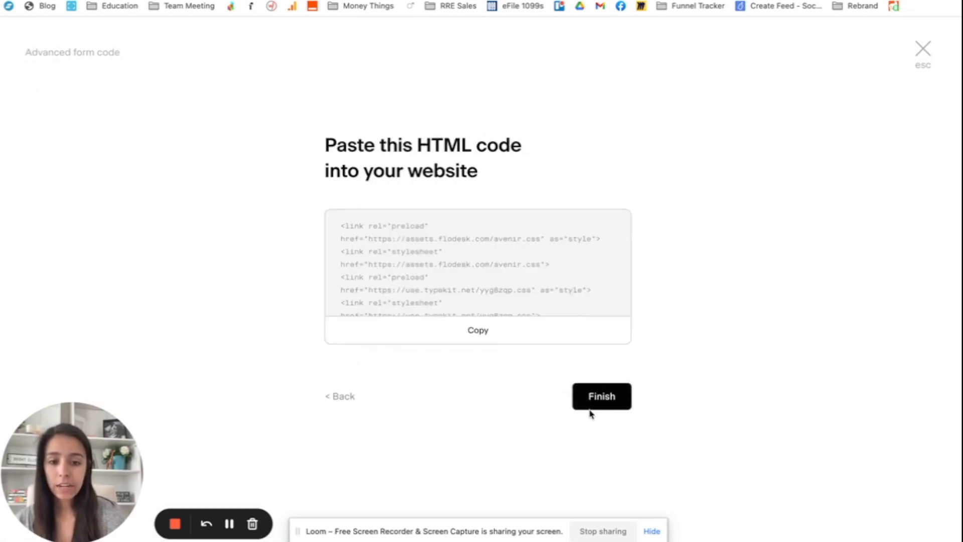
click(476, 332)
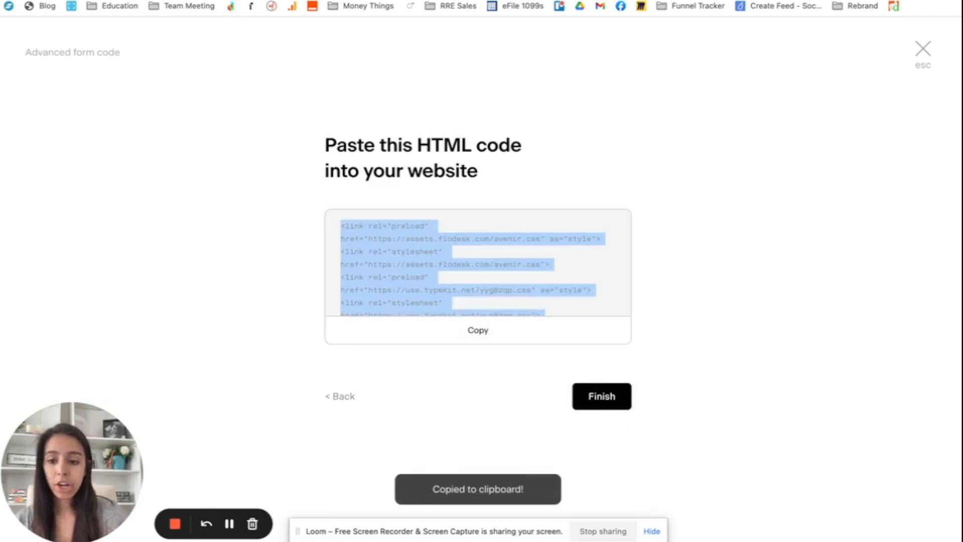
Switch to the website editor and show the For Families page's advanced settings
click(251, 1)
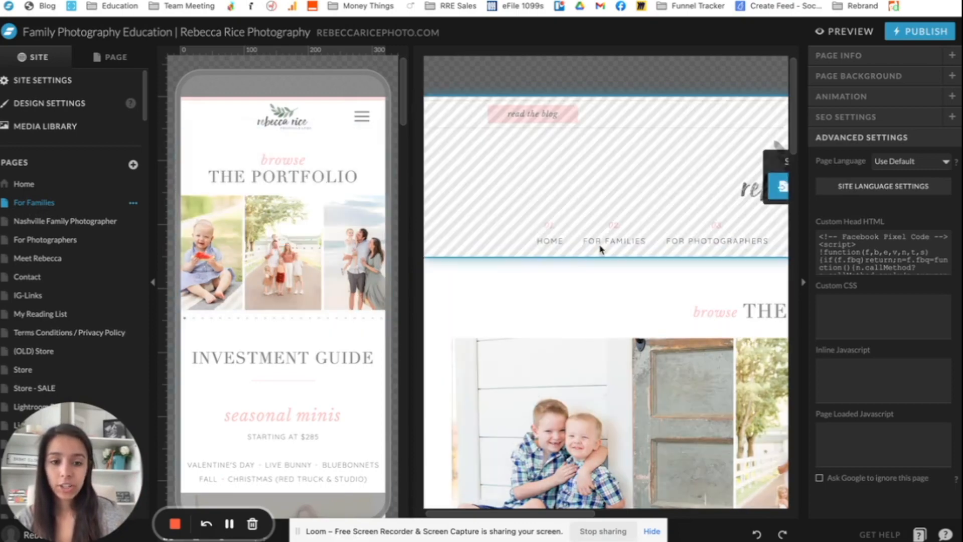
scroll(596, 354, right, 2)
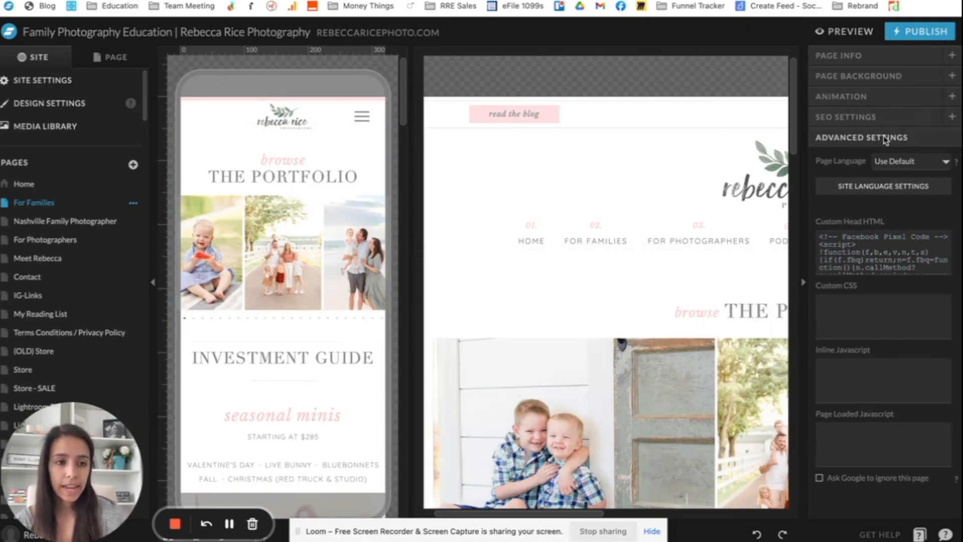
click(877, 55)
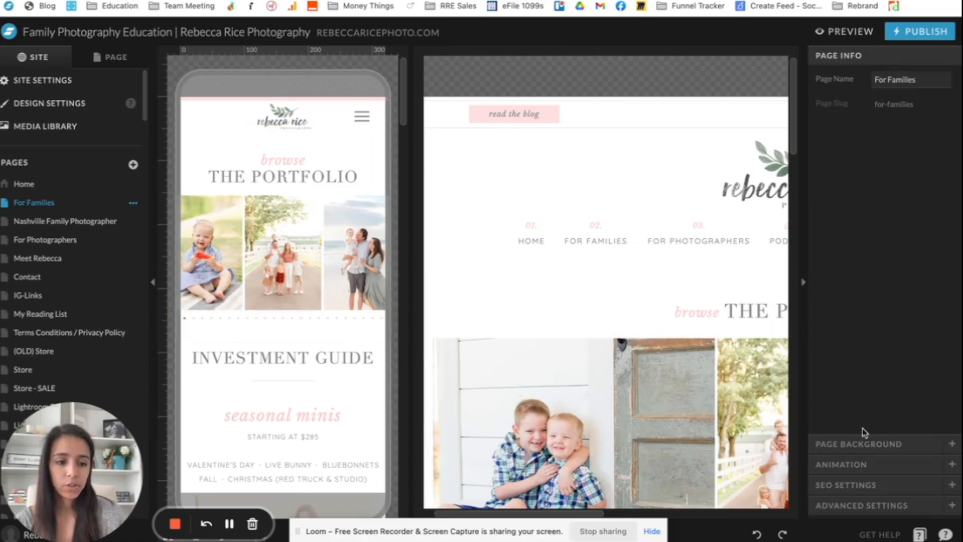
click(857, 507)
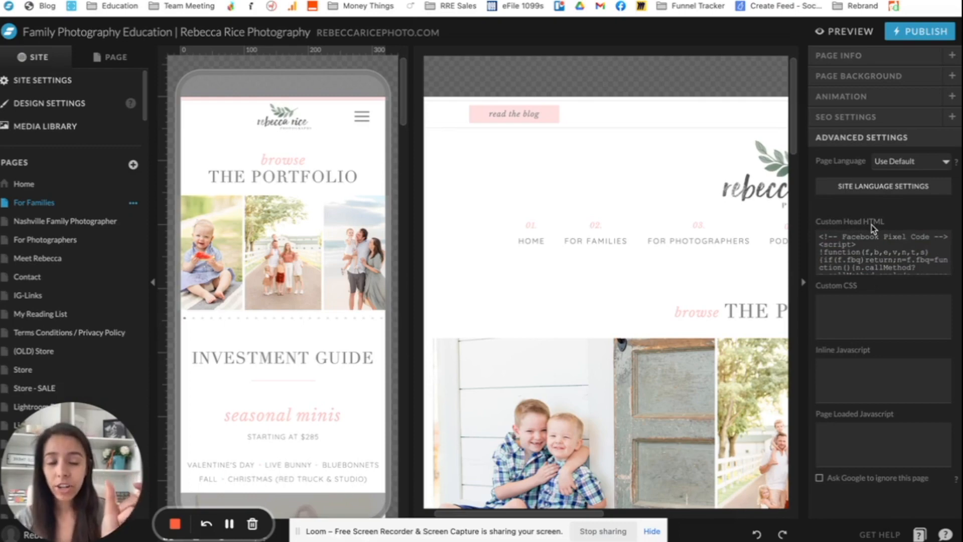
Paste the copied form code below the Facebook Pixel code in the page's Custom Head HTML and save it
click(883, 264)
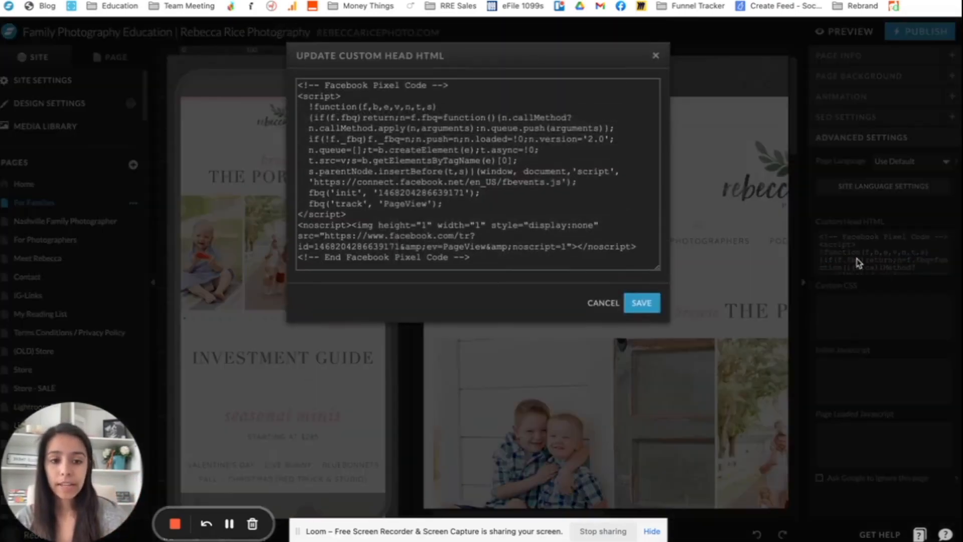
click(474, 259)
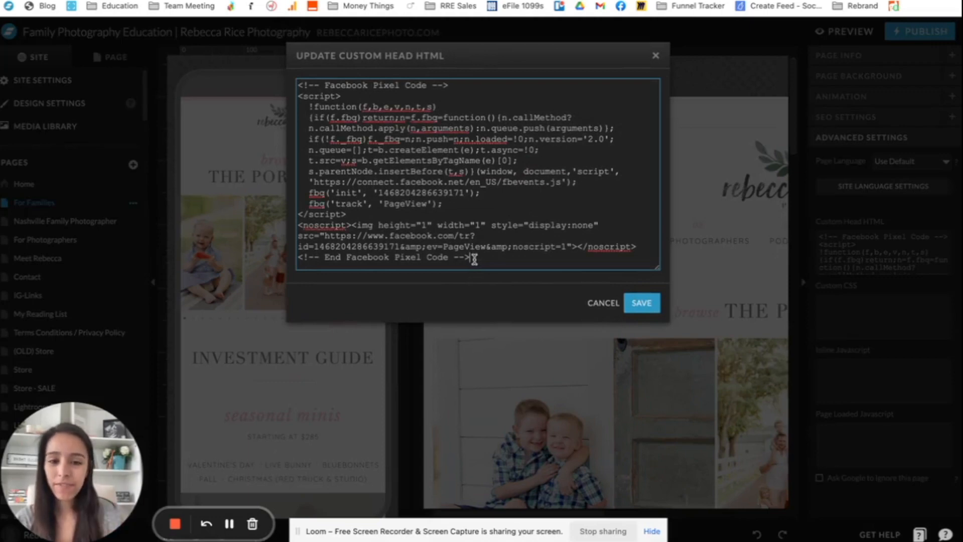
key(Return)
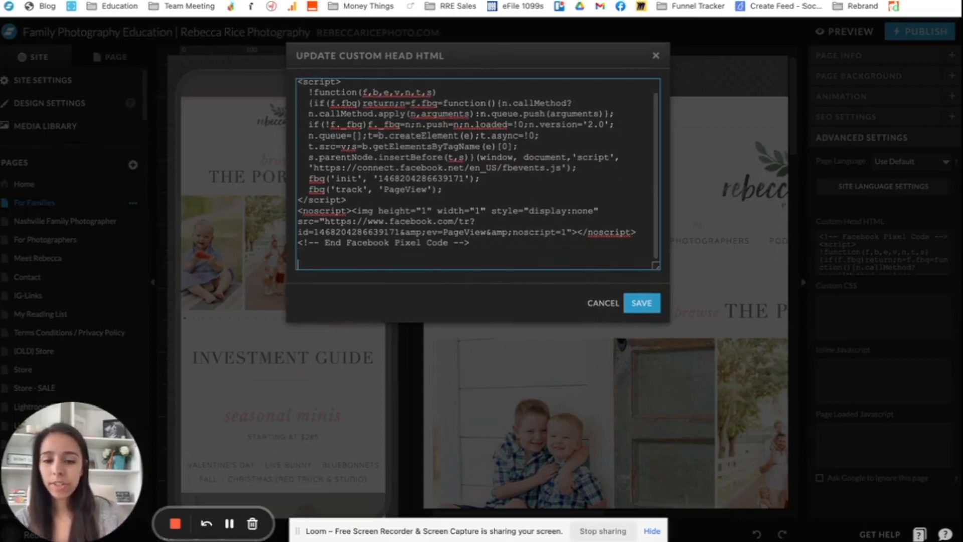
key(super+v)
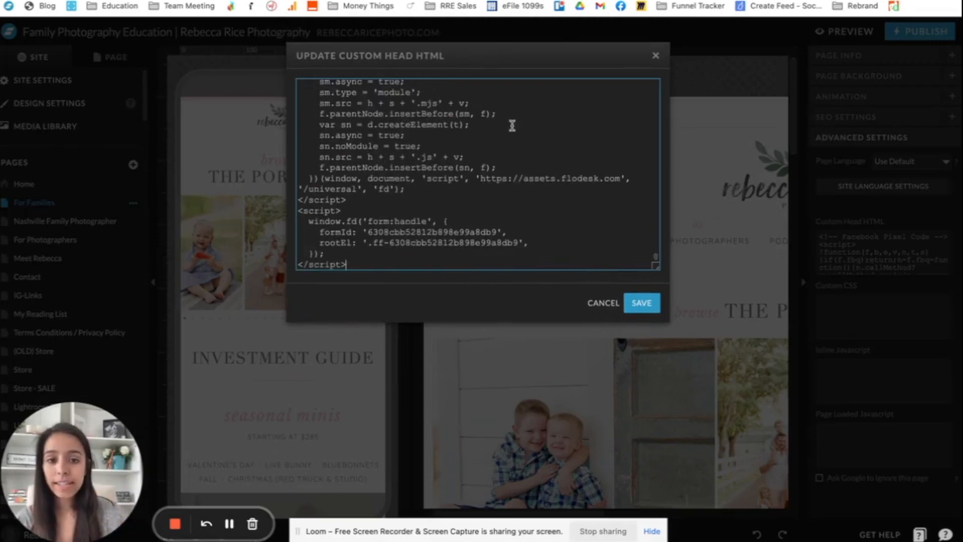
scroll(512, 125, up, 15)
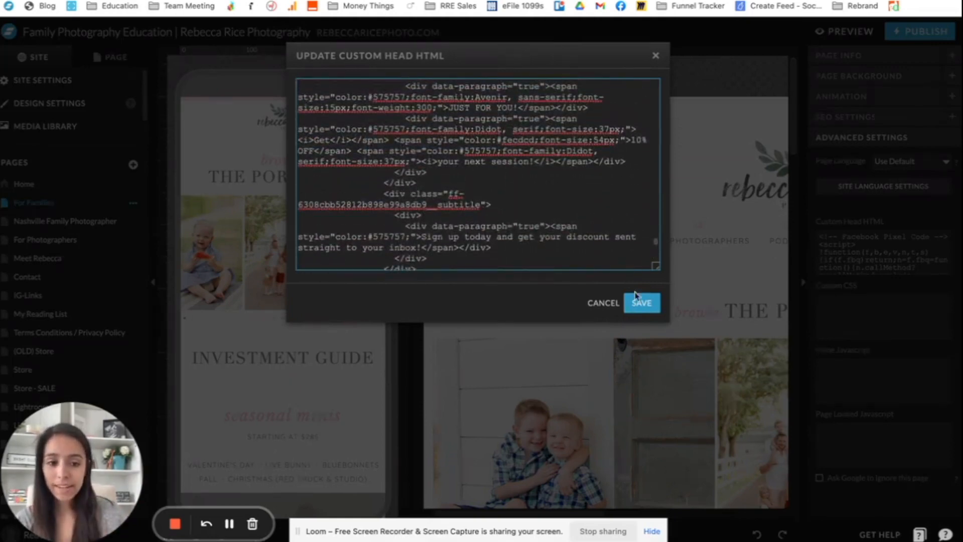
click(641, 302)
Publish the website and open the For Families page on the live site
mouse_move(681, 115)
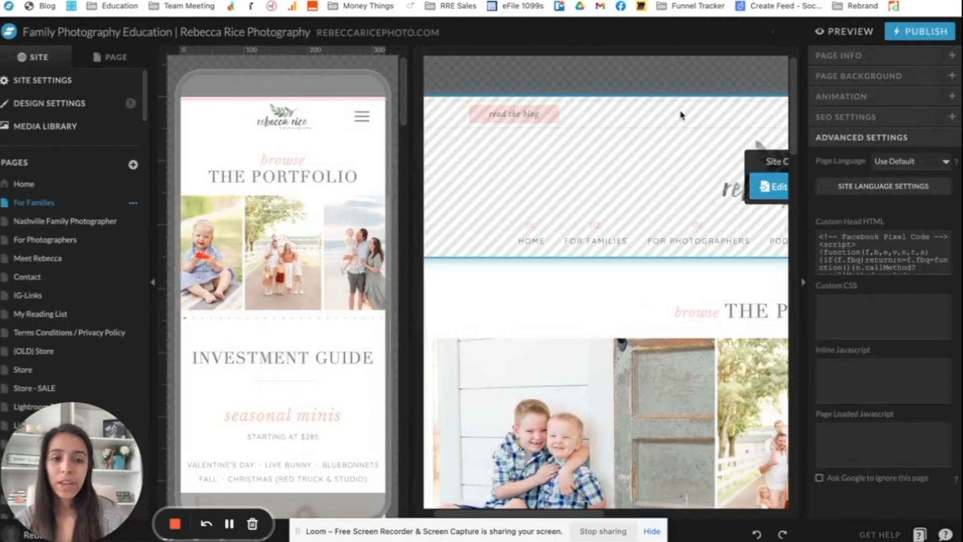
click(944, 32)
click(608, 266)
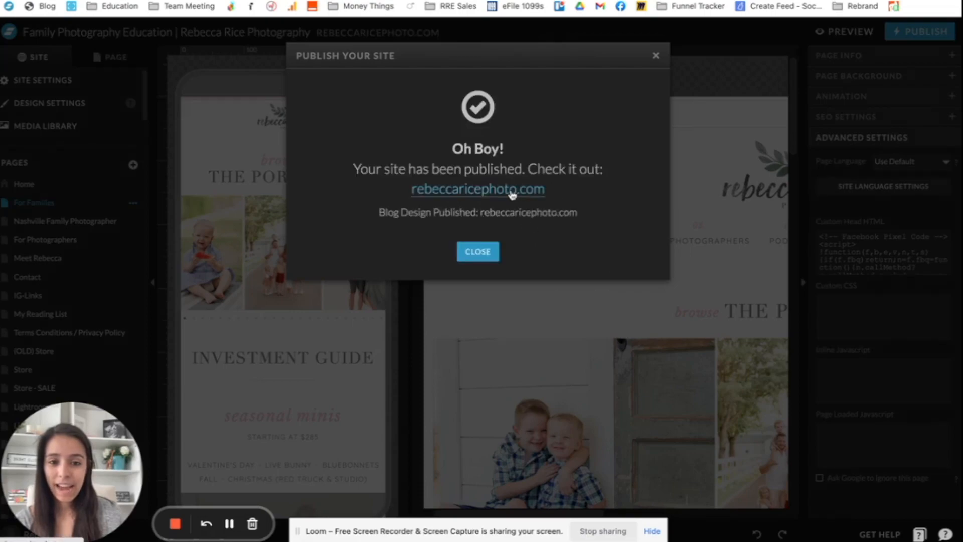
click(512, 194)
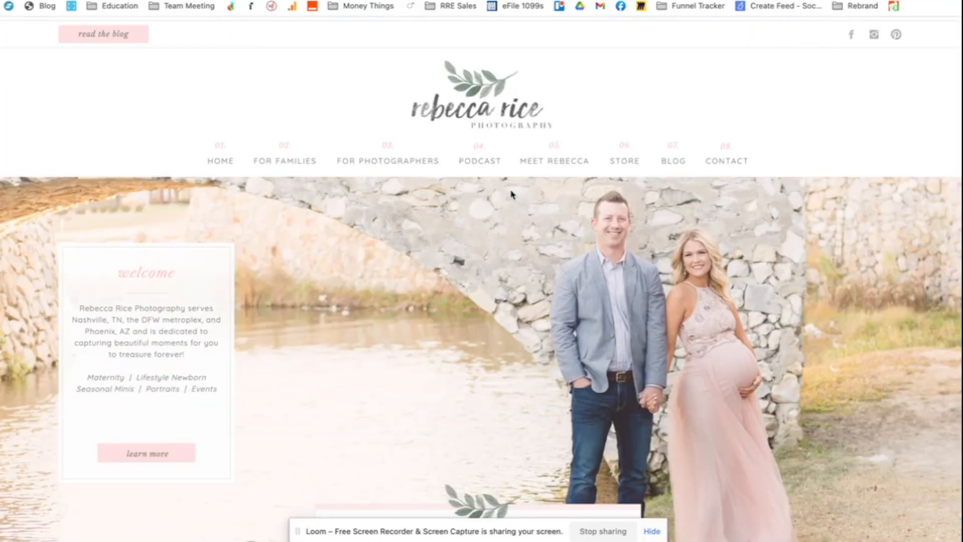
click(294, 162)
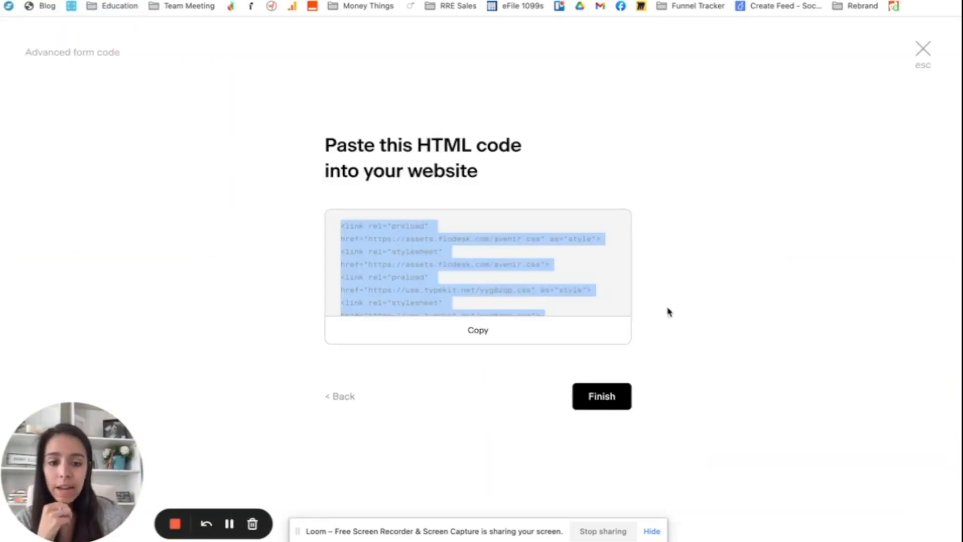
Back in Flodesk, finish the advanced form code and return to the forms overview
click(598, 407)
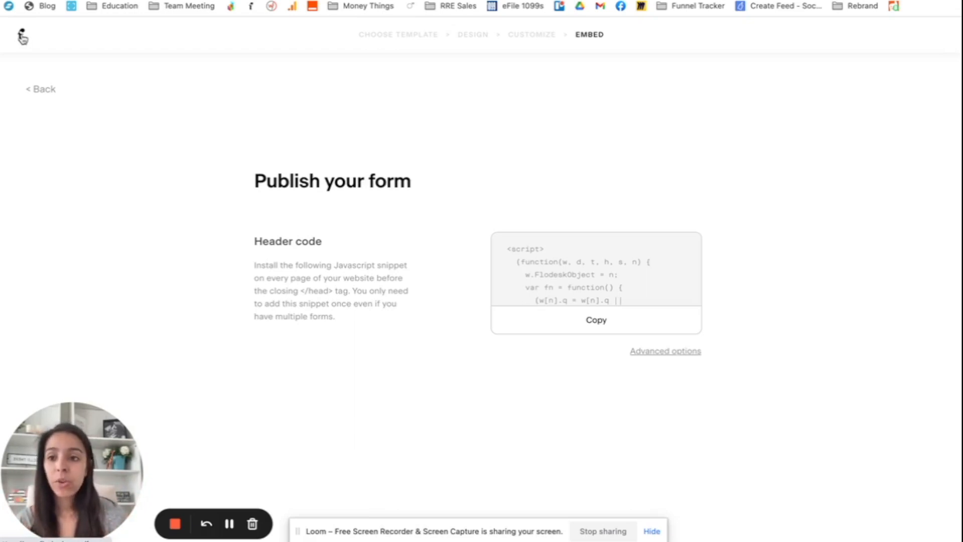
click(22, 38)
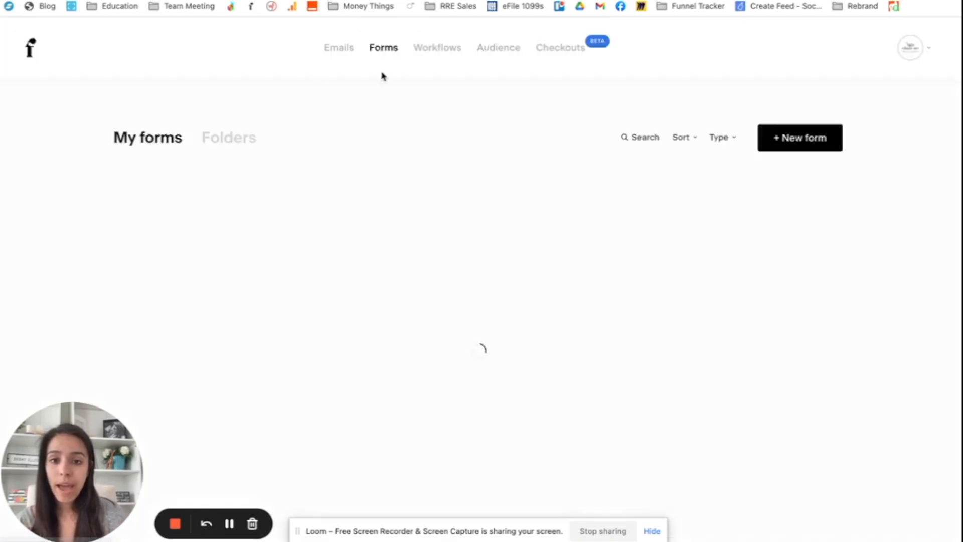
Create a new workflow from scratch named "TEST - POP-UP"
click(446, 53)
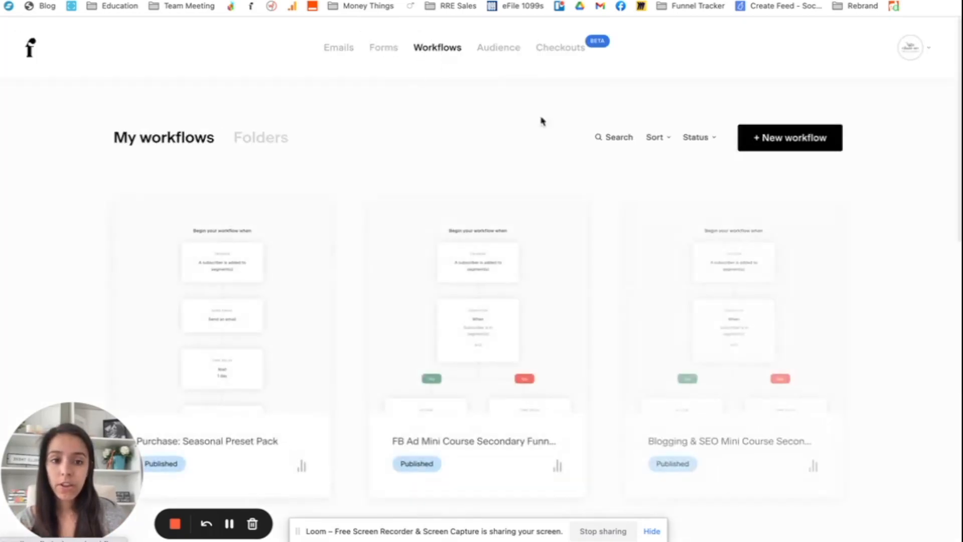
click(791, 137)
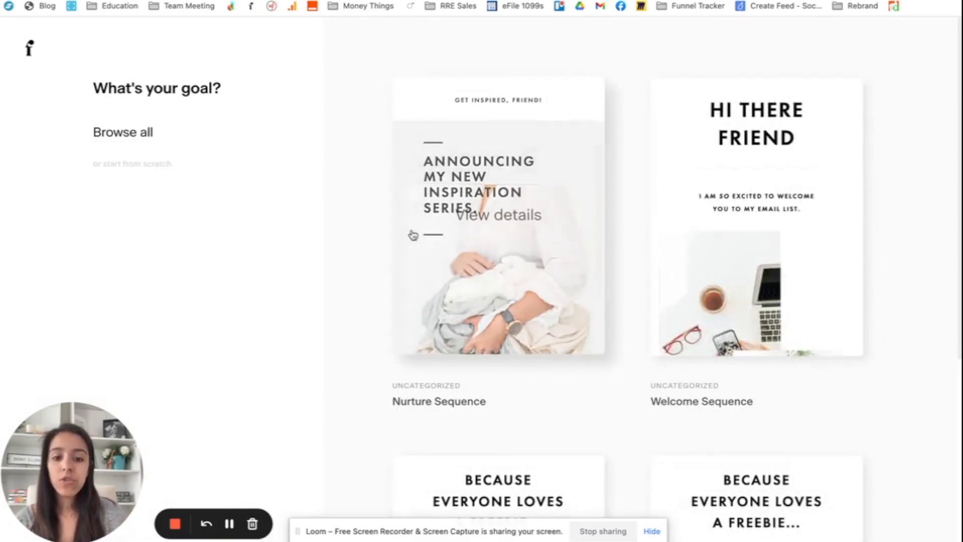
scroll(409, 238, down, 3)
scroll(893, 286, down, 2)
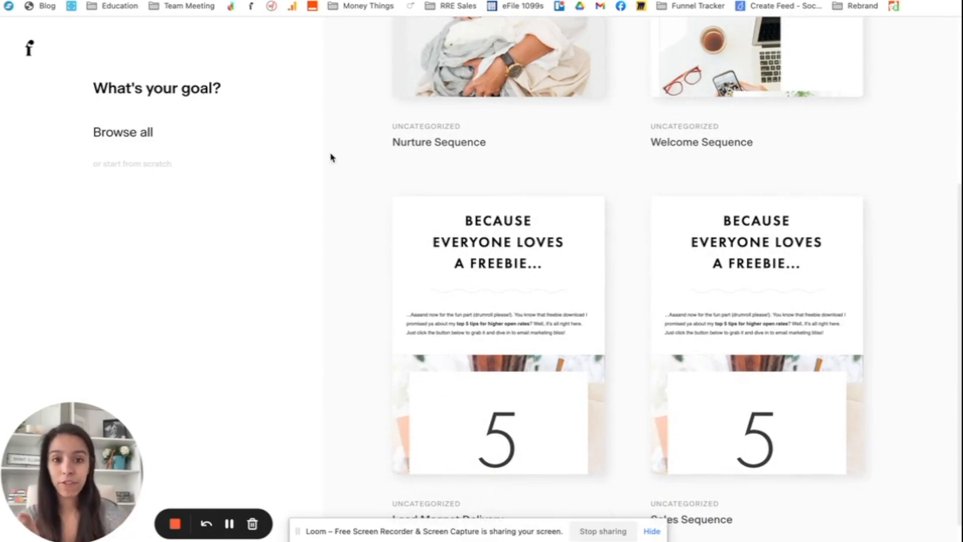
click(140, 168)
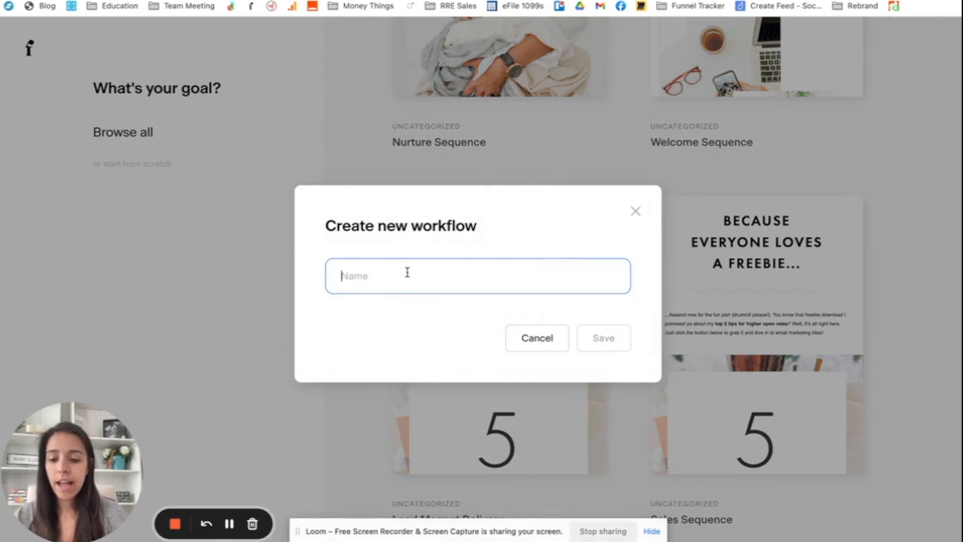
text(TEST - POP-UP)
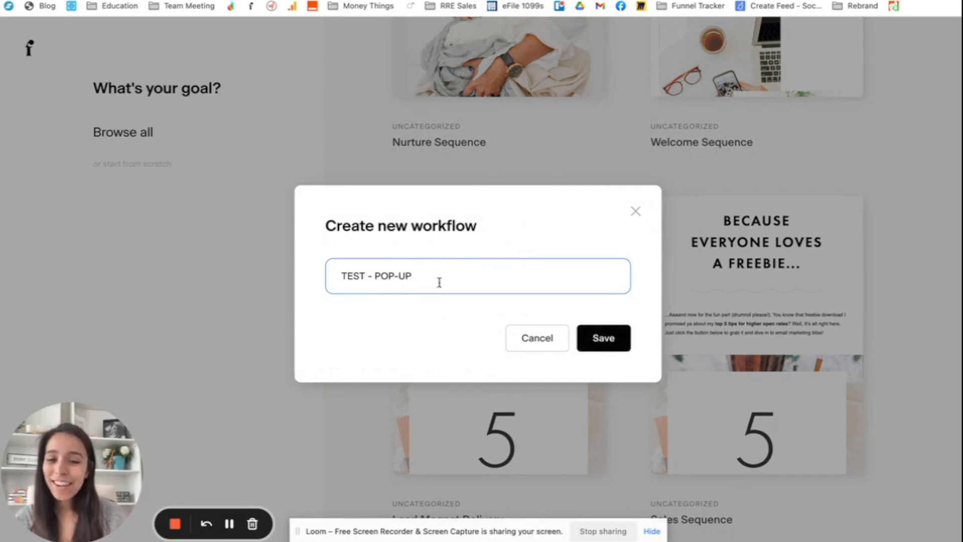
click(598, 344)
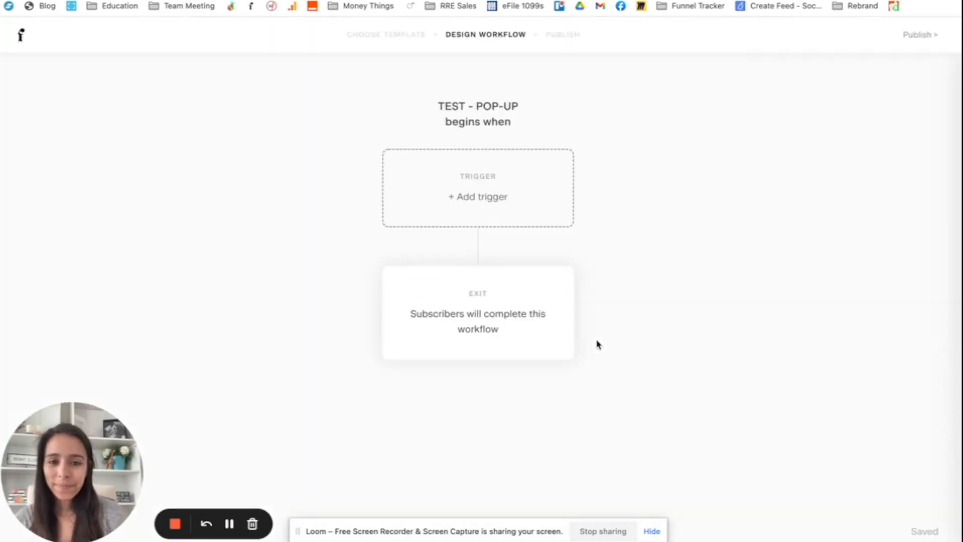
Set the workflow trigger to a subscriber being added to the segment "OPT-IN: 10% off Popup"
click(475, 180)
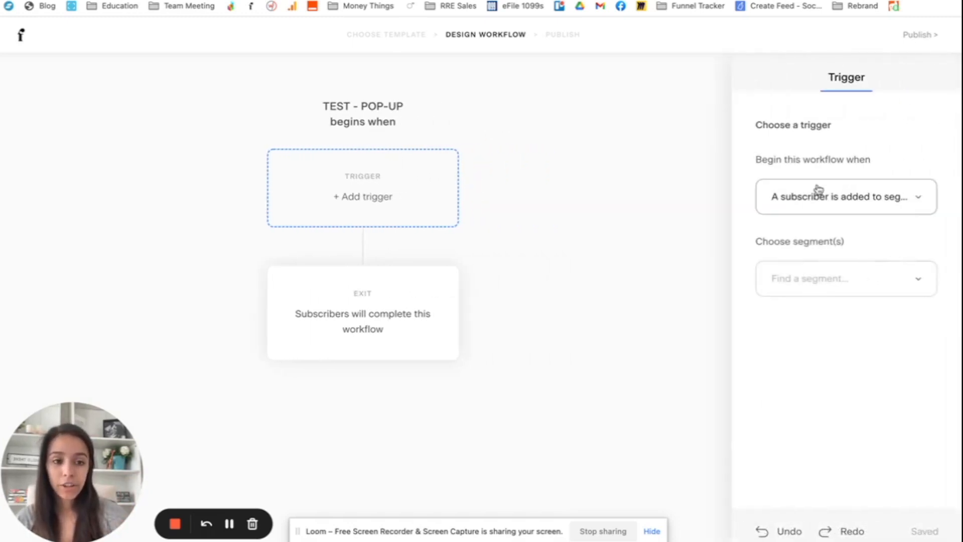
click(840, 194)
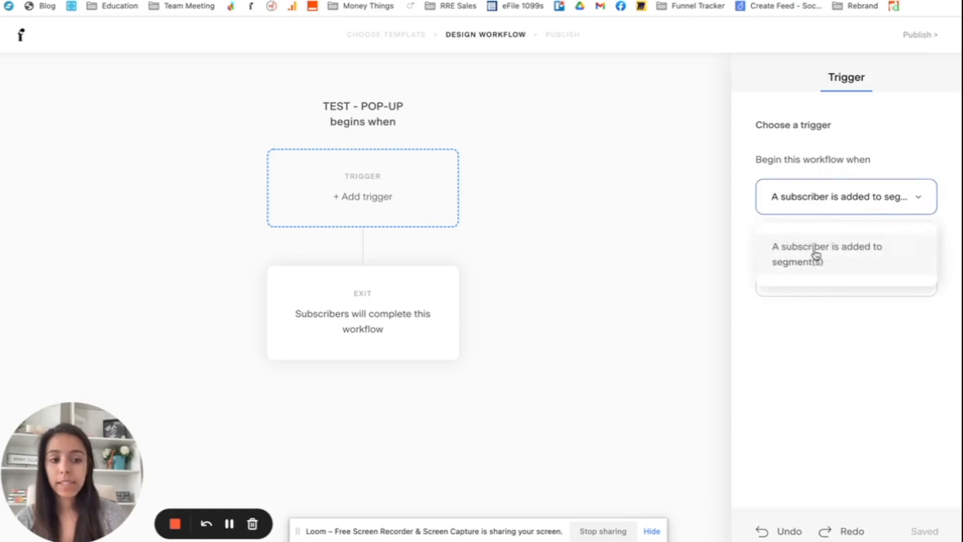
click(816, 264)
click(808, 277)
text(POP)
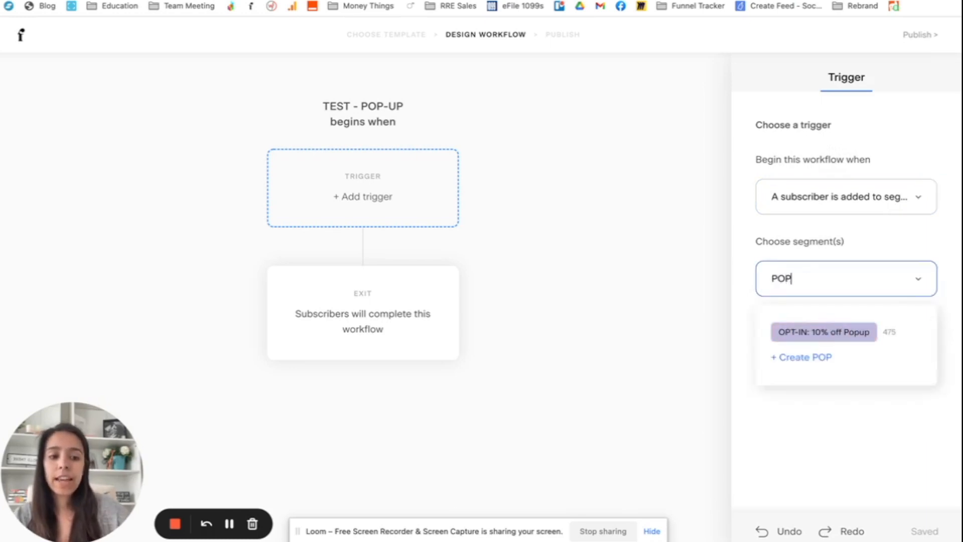
click(829, 332)
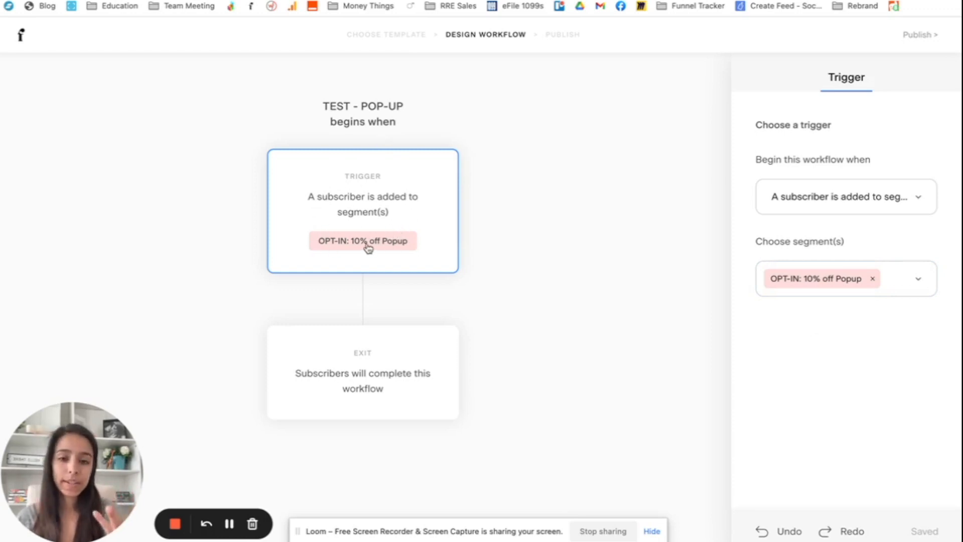
Add an email step directly after the trigger and start creating a new email for it
click(366, 301)
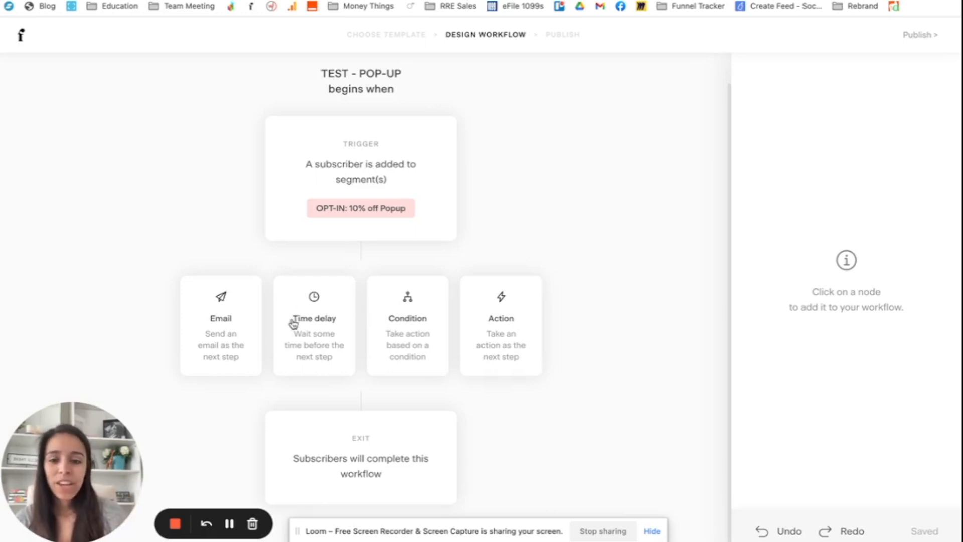
click(227, 340)
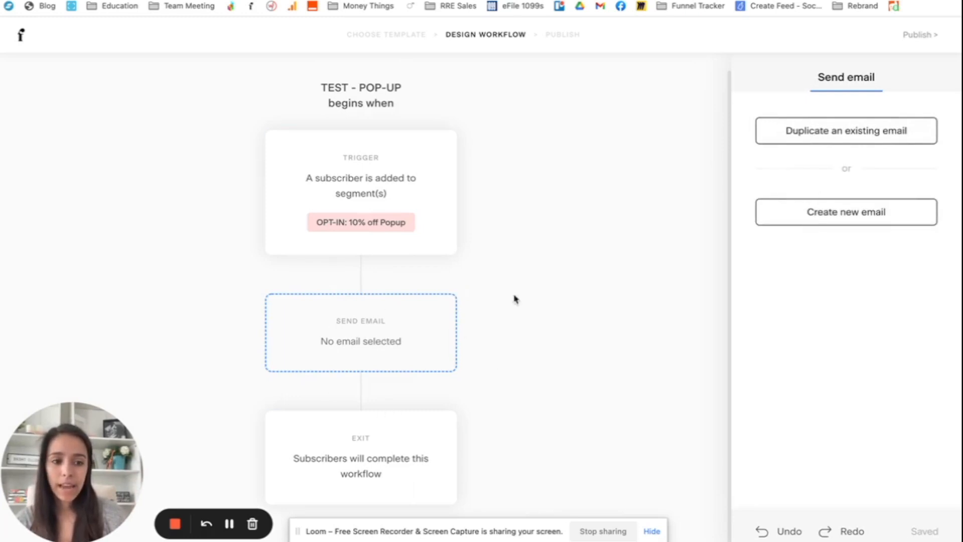
click(838, 221)
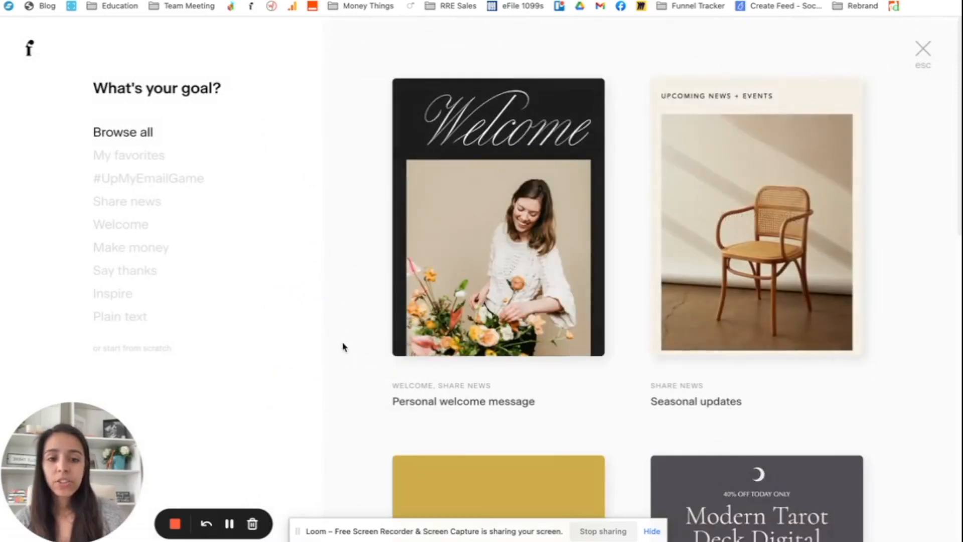
Look through all email templates and the saved favorites for a suitable photography email design
scroll(344, 346, down, 2)
scroll(344, 346, down, 10)
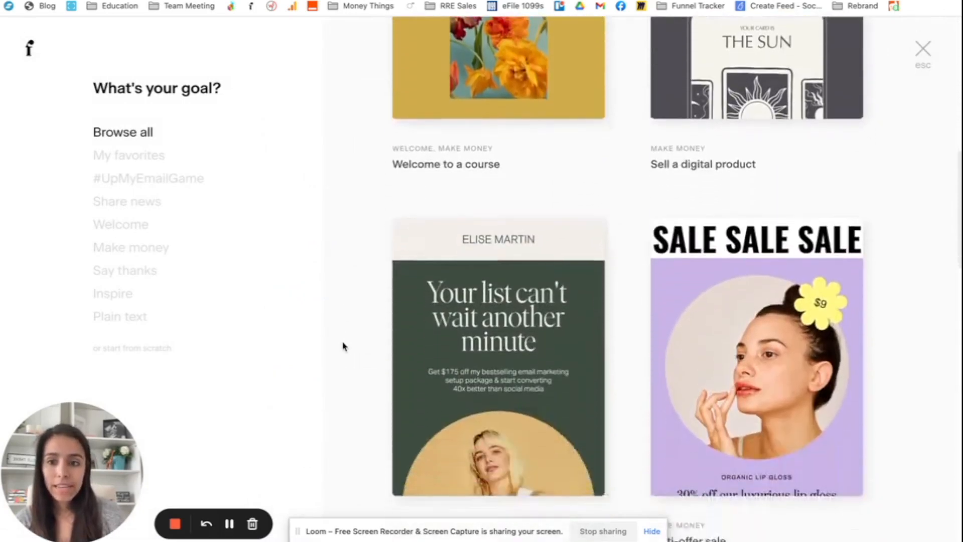
scroll(344, 346, down, 20)
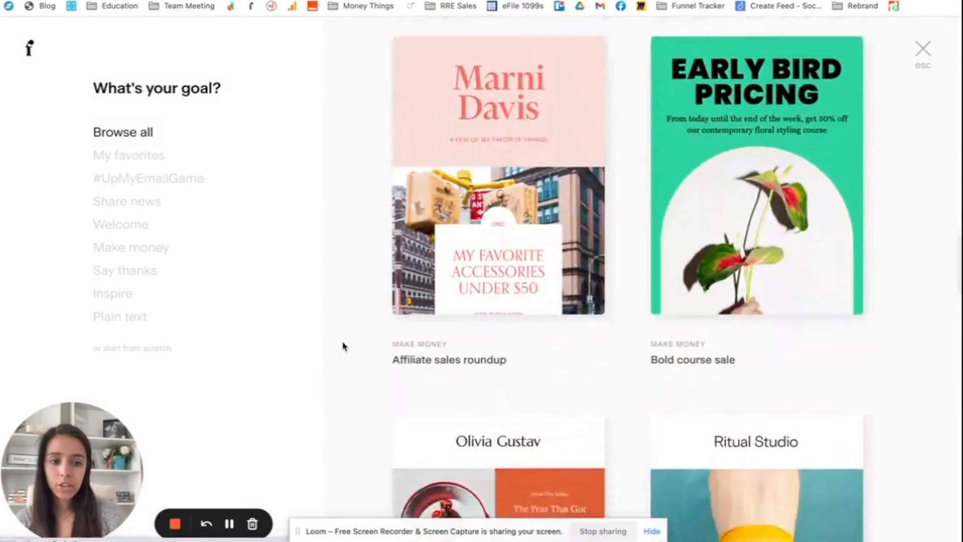
scroll(345, 346, down, 12)
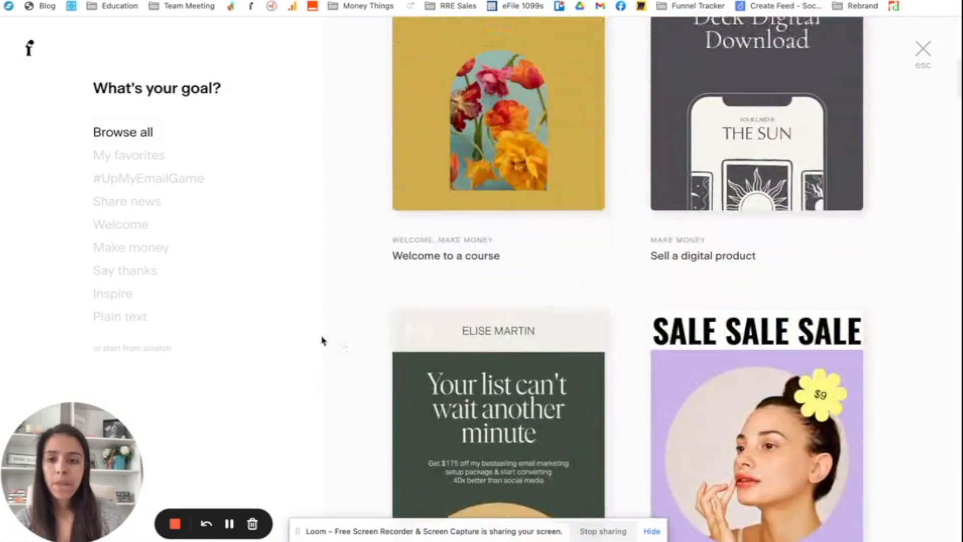
click(126, 156)
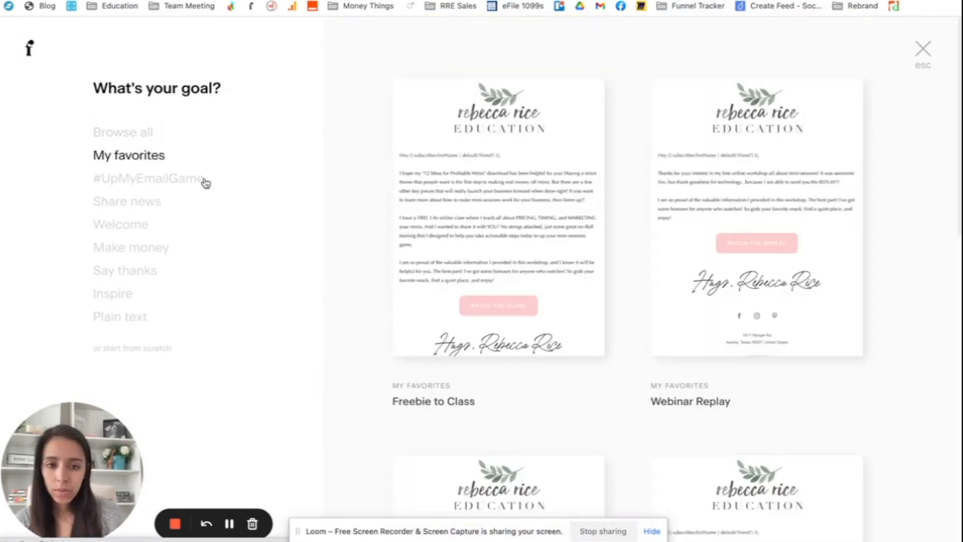
scroll(368, 273, down, 4)
scroll(368, 273, down, 20)
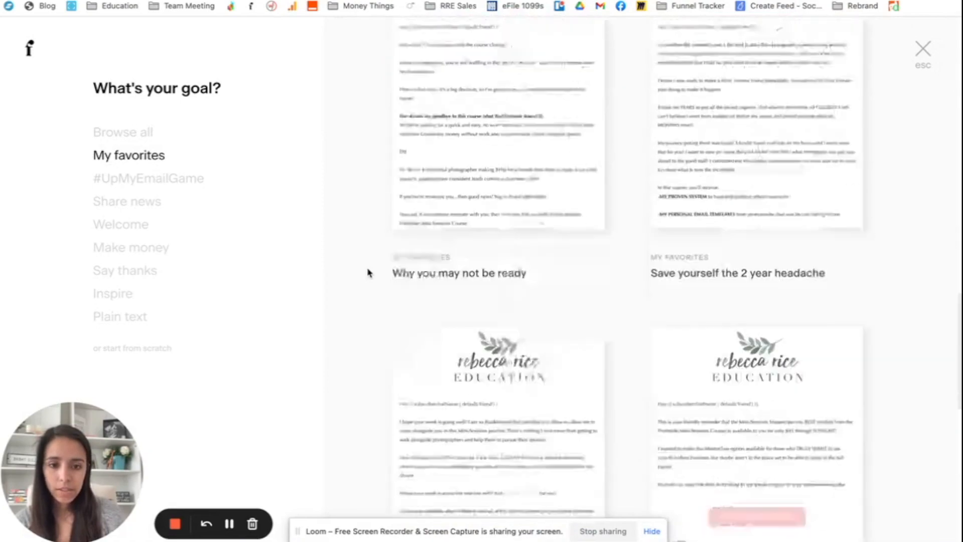
scroll(368, 273, down, 15)
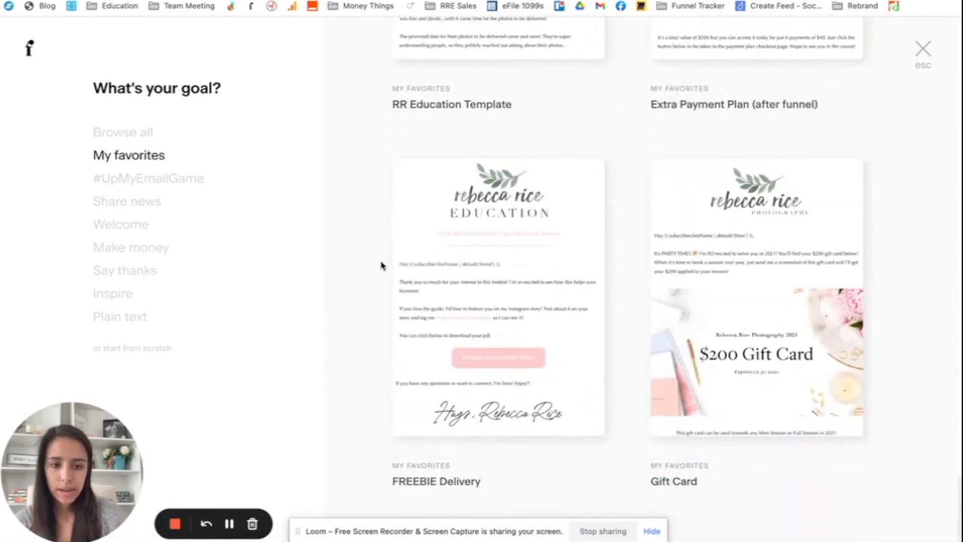
scroll(436, 257, up, 5)
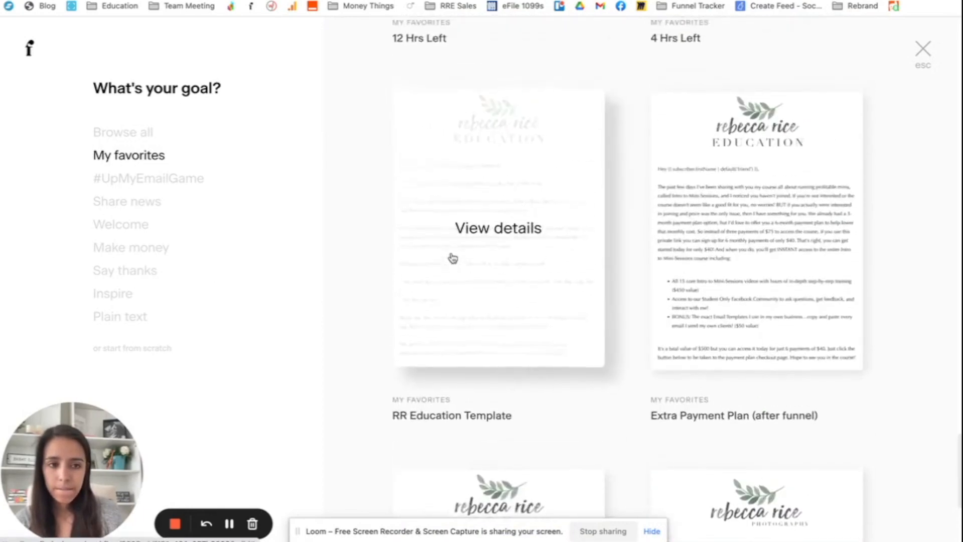
scroll(451, 251, down, 5)
scroll(449, 248, up, 9)
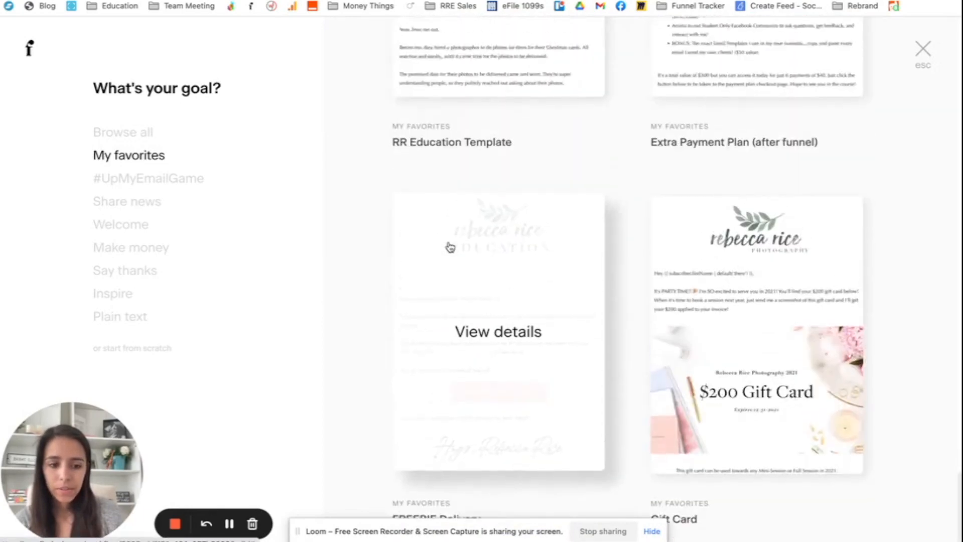
scroll(449, 247, up, 15)
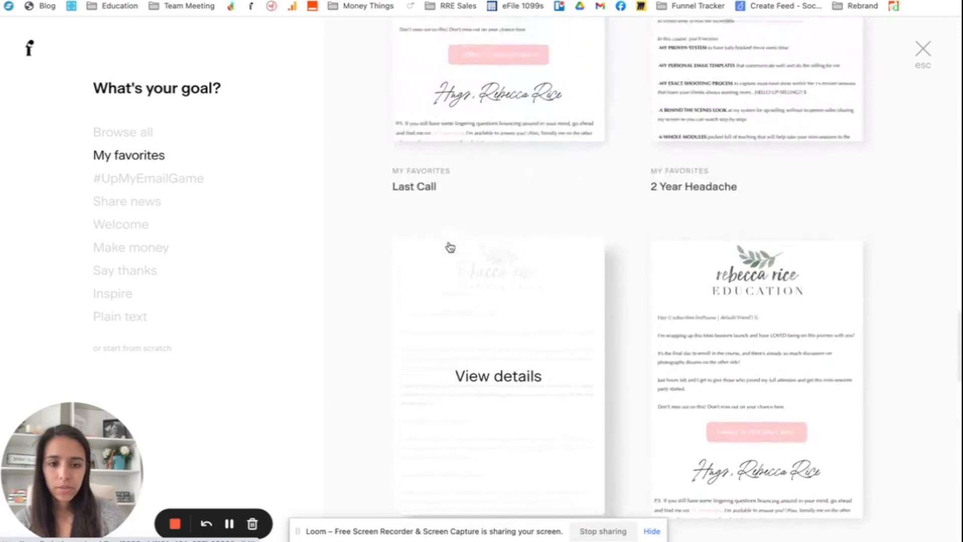
scroll(449, 247, up, 12)
scroll(450, 247, down, 20)
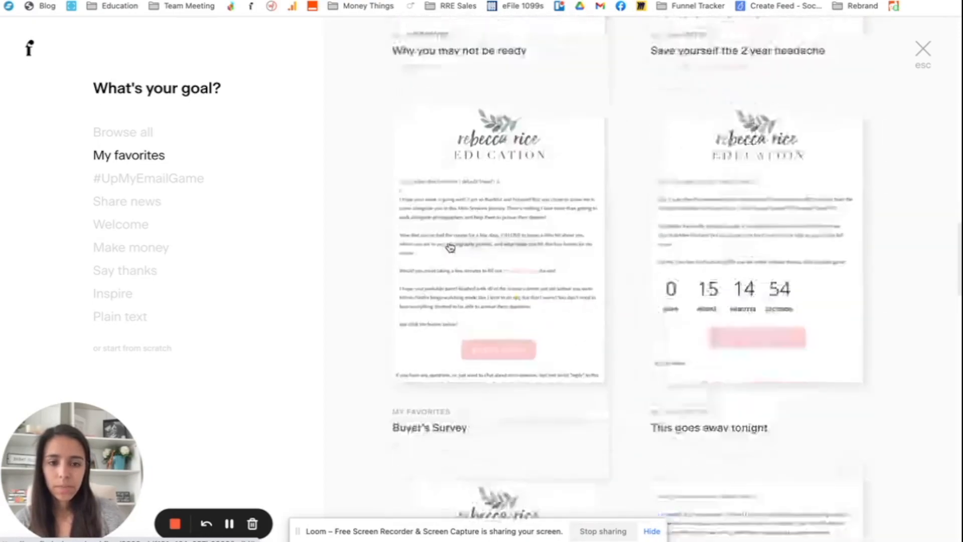
Choose the Gift Card favorite template for customization and keep legacy layouts for this email
click(750, 243)
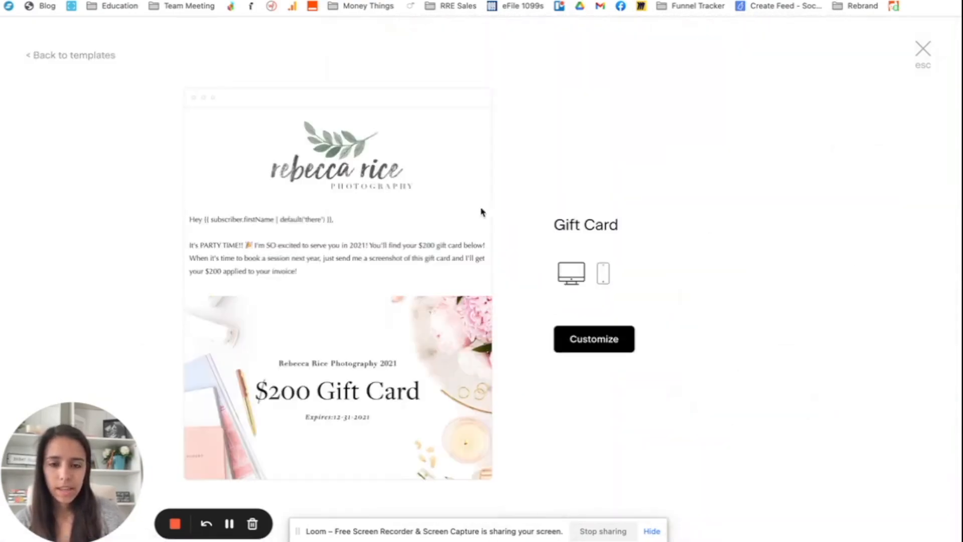
click(586, 351)
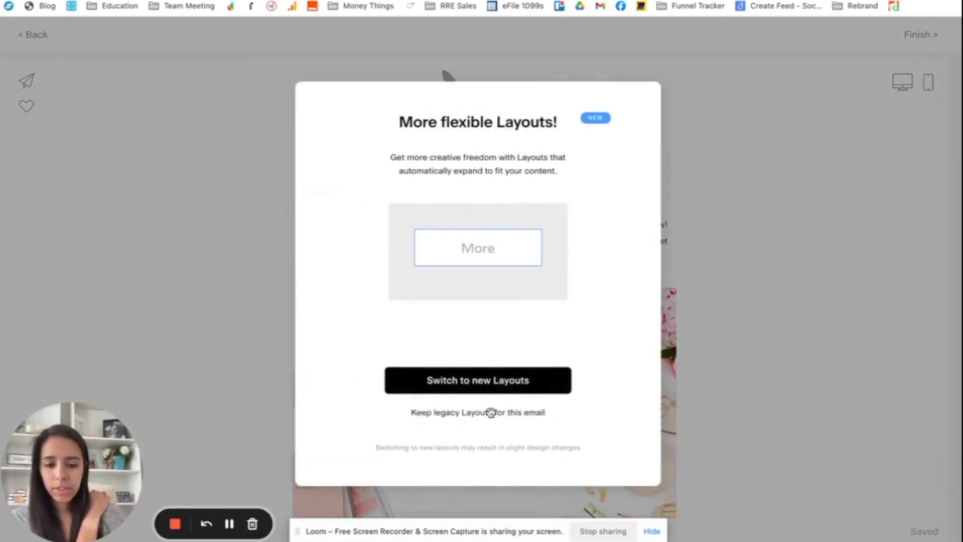
click(493, 412)
Delete the $200 Gift Card image block from the email
click(665, 326)
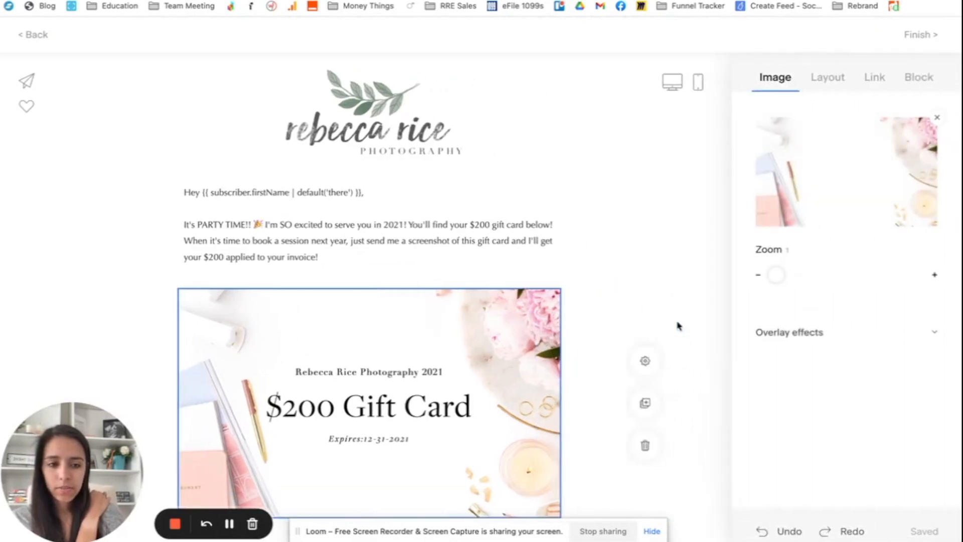
click(591, 445)
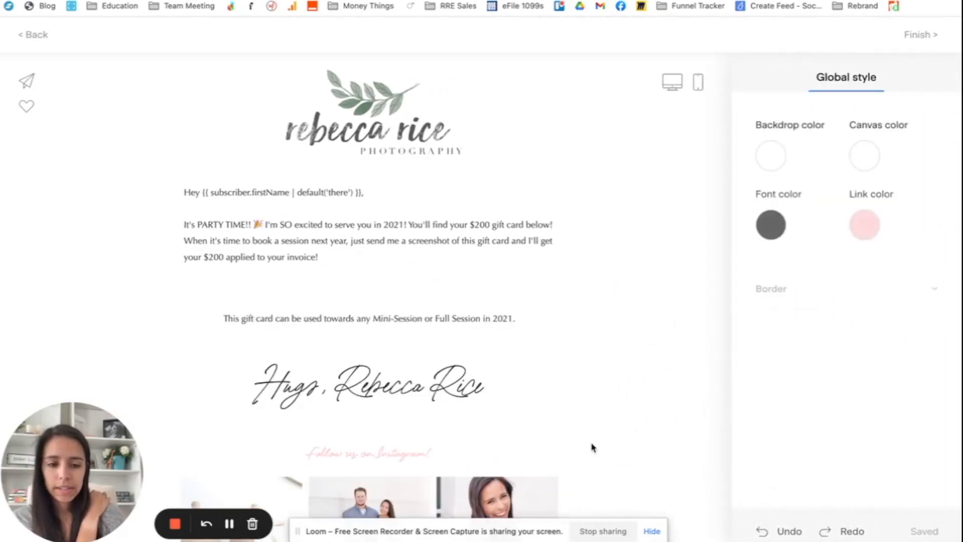
scroll(524, 395, down, 2)
scroll(524, 395, up, 2)
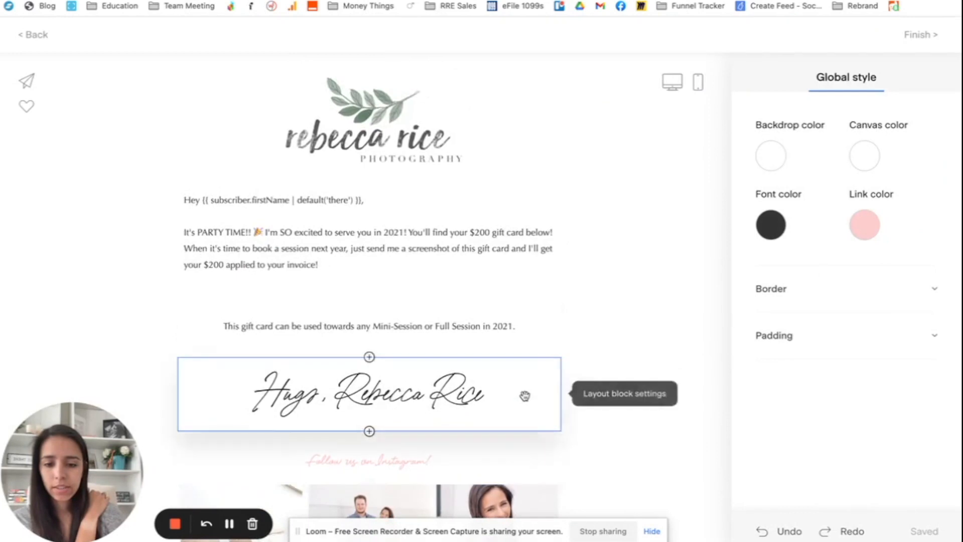
Add a footer block below the Instagram photos and return to the workflow design
scroll(525, 396, down, 2)
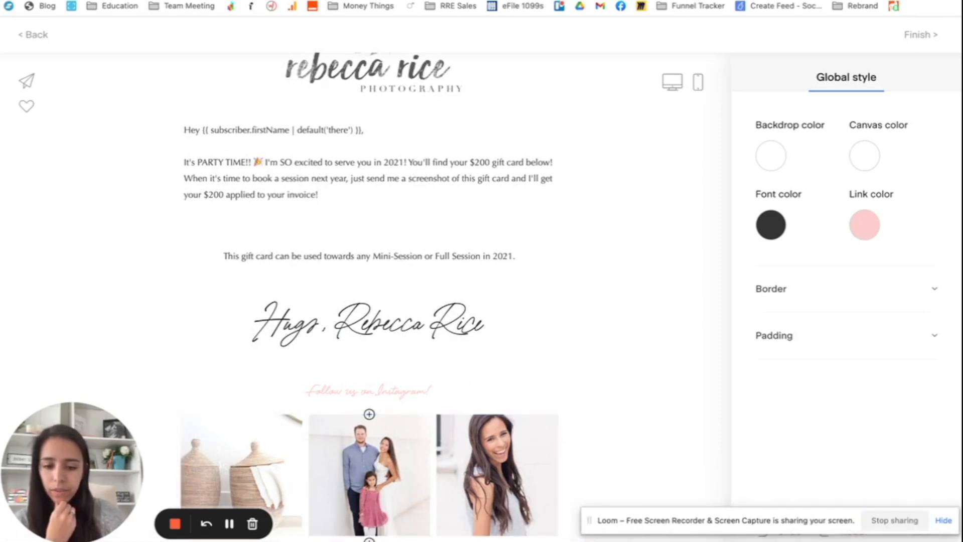
click(369, 540)
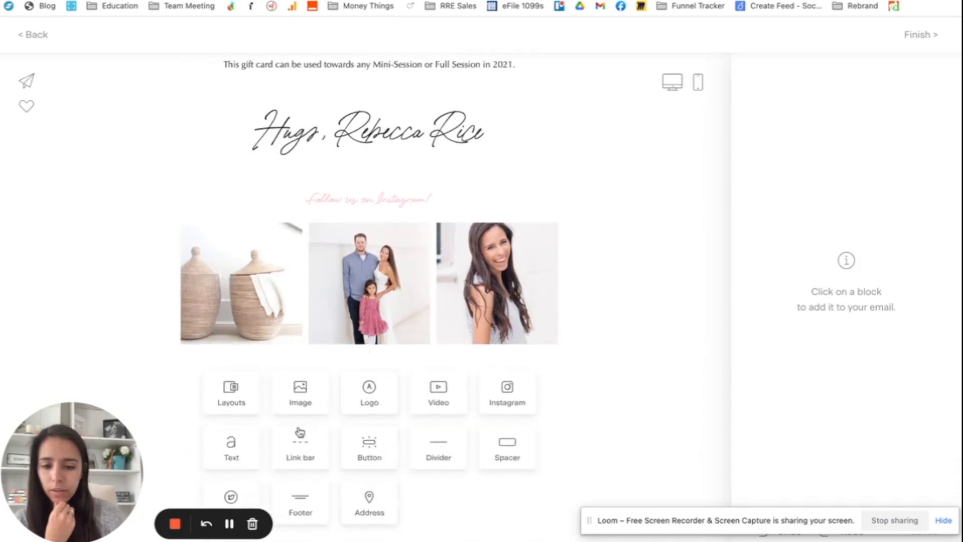
click(300, 499)
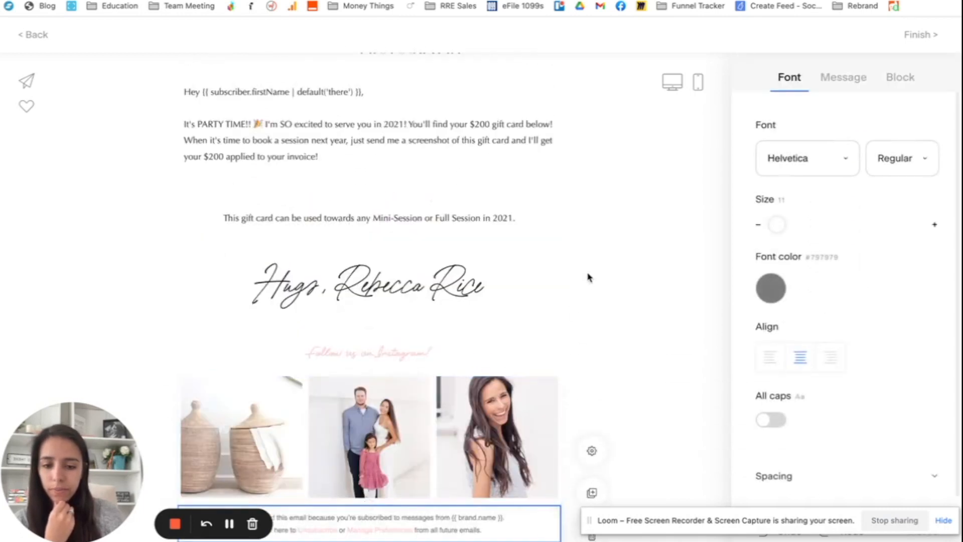
scroll(582, 282, up, 3)
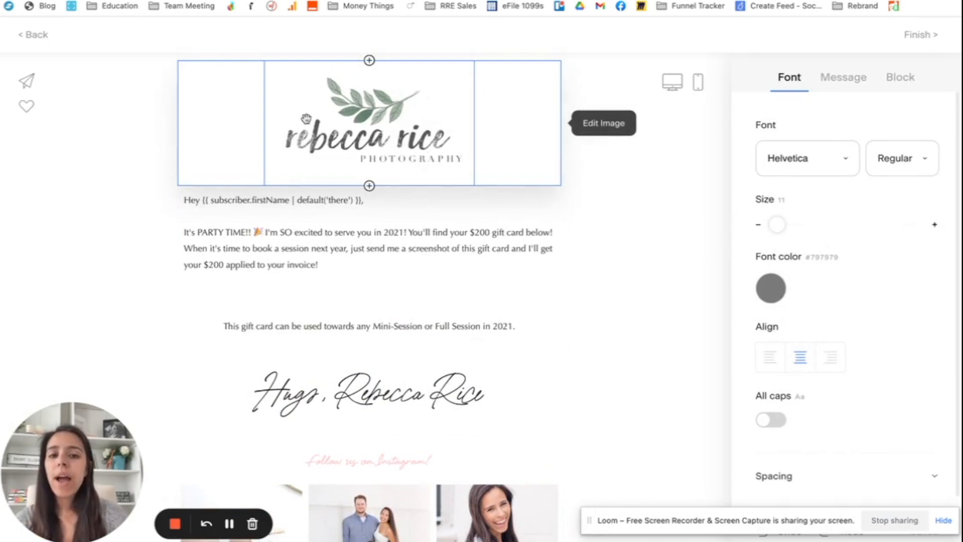
click(649, 198)
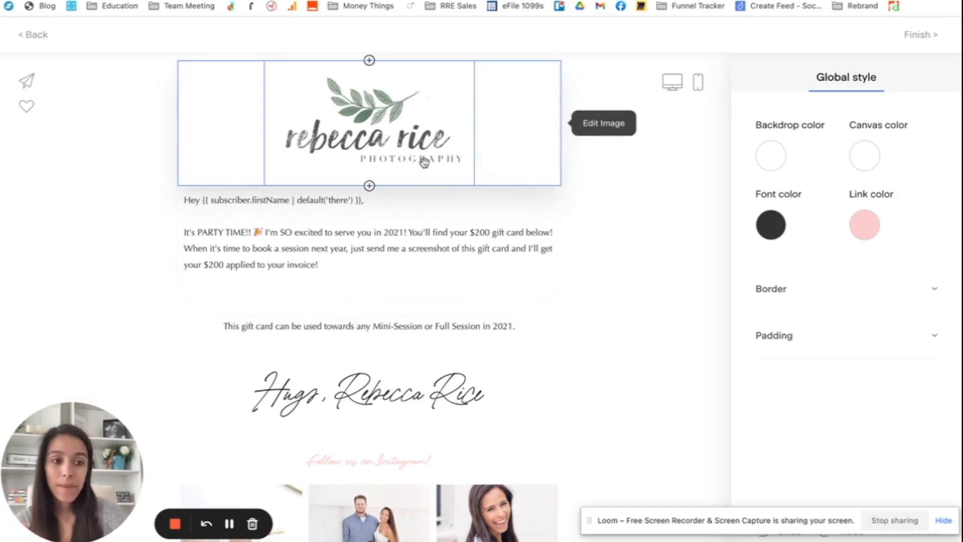
click(32, 37)
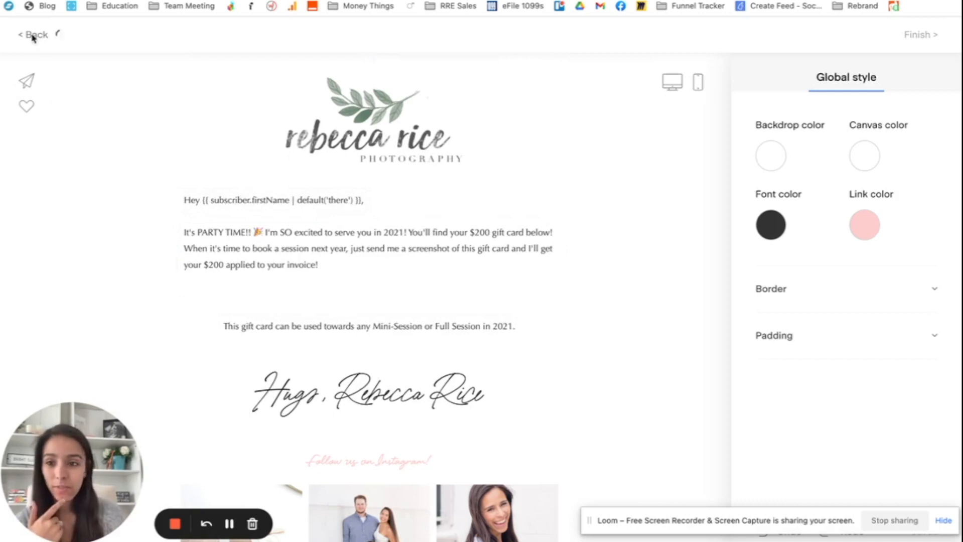
mouse_move(877, 289)
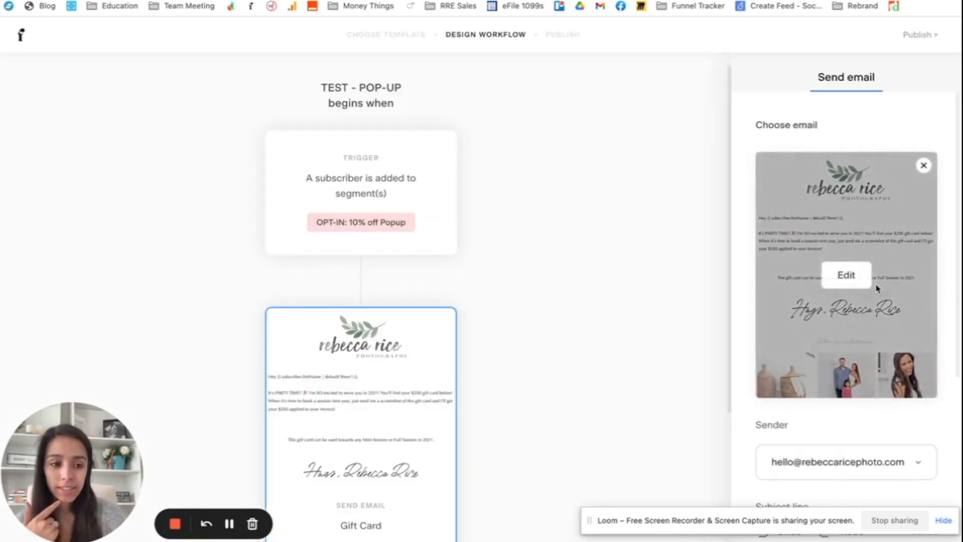
Remove the current email from the workflow step and start a new one from scratch named "POP-UP Welcome Email"
click(923, 165)
click(832, 214)
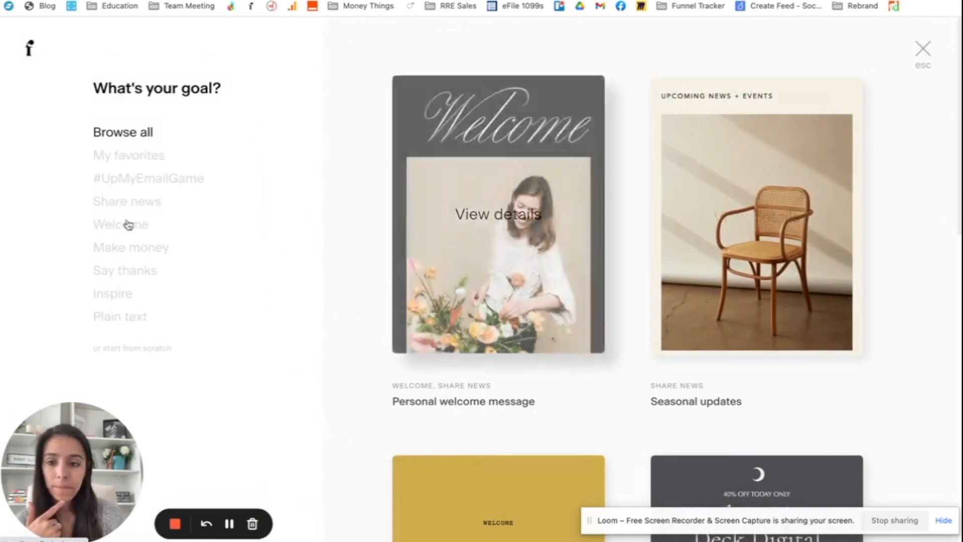
click(138, 349)
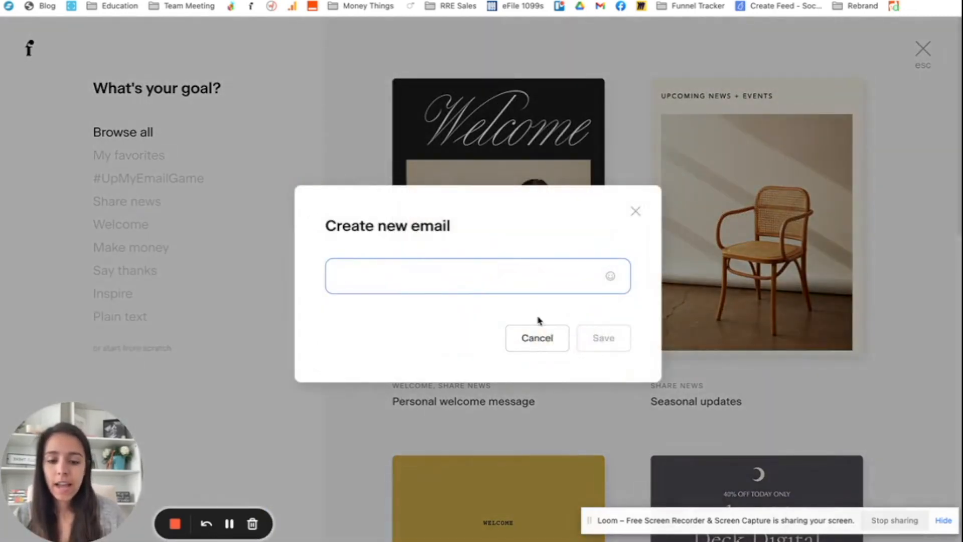
text(POP-UP Welcome Email)
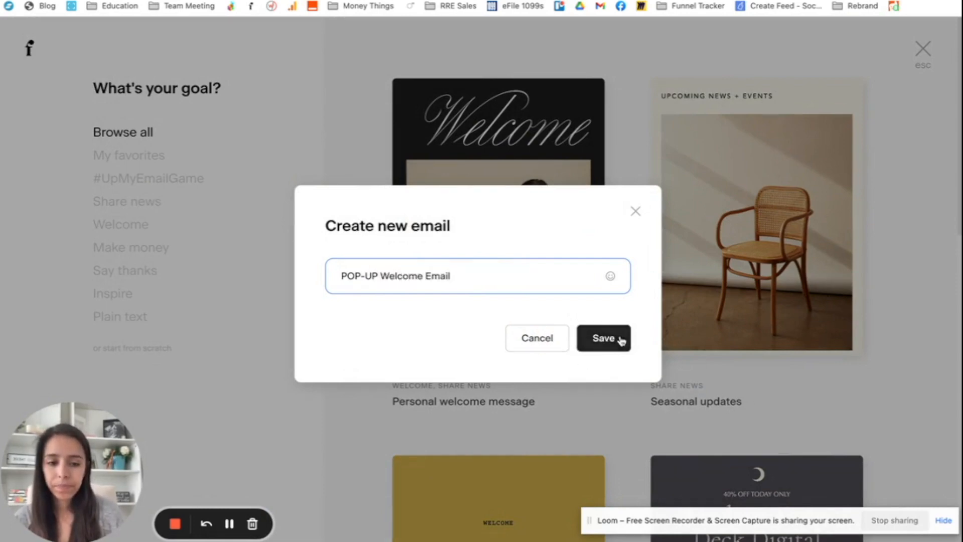
click(619, 337)
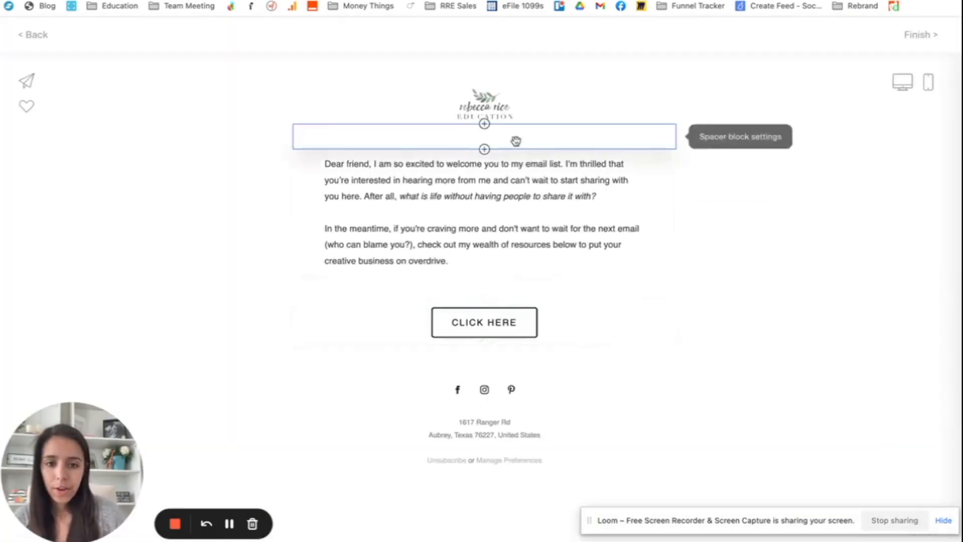
Delete the Education logo block from the email and add an image block above the welcome text
click(497, 108)
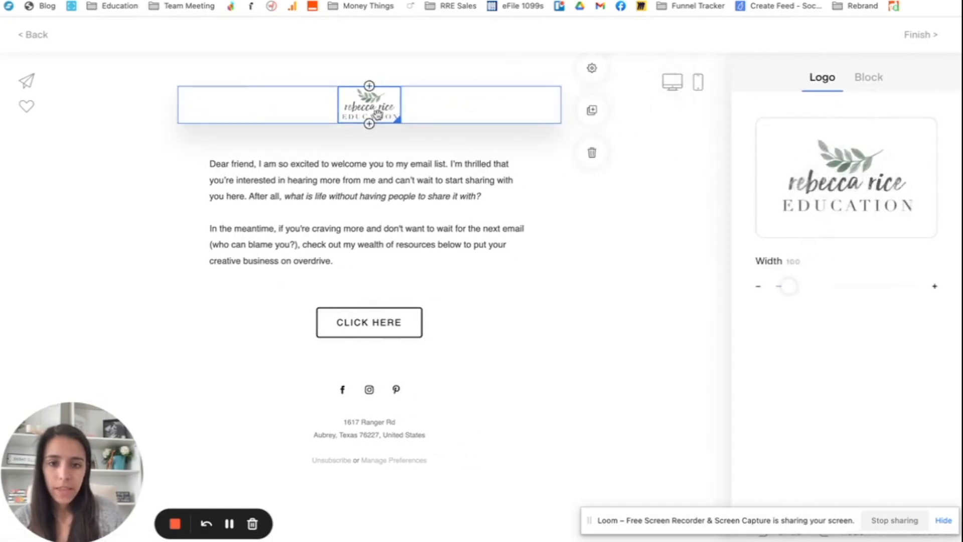
click(594, 154)
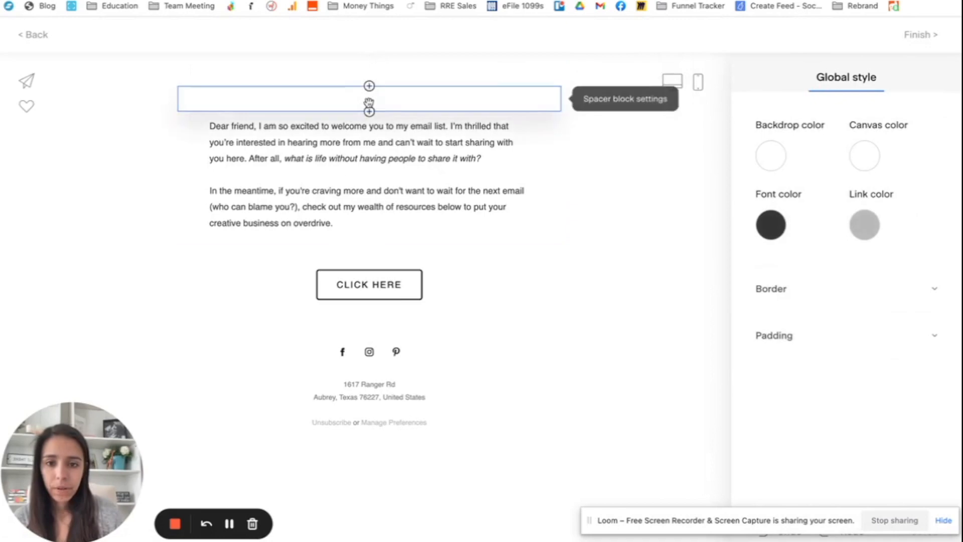
click(371, 114)
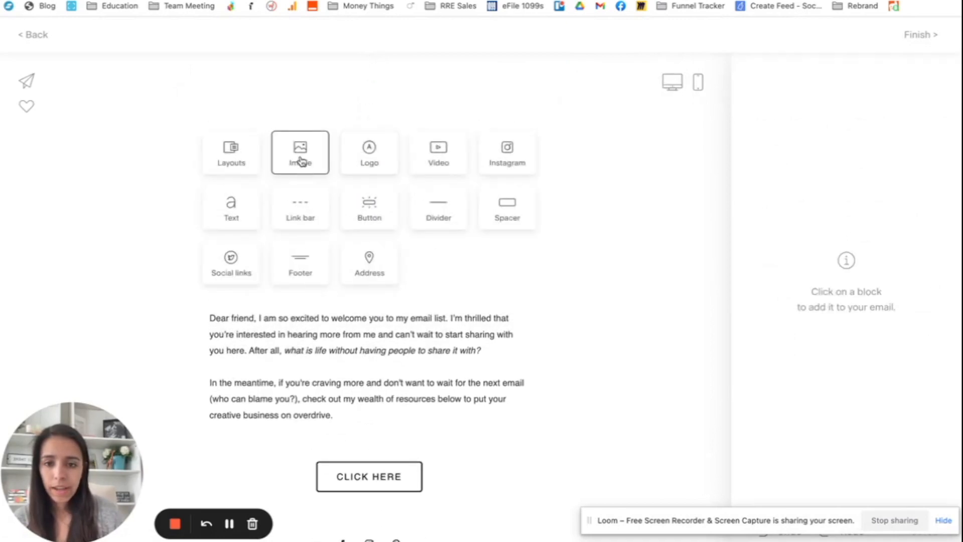
click(302, 156)
Start uploading an image for the new block and search the whole Mac for "logo" files
click(813, 157)
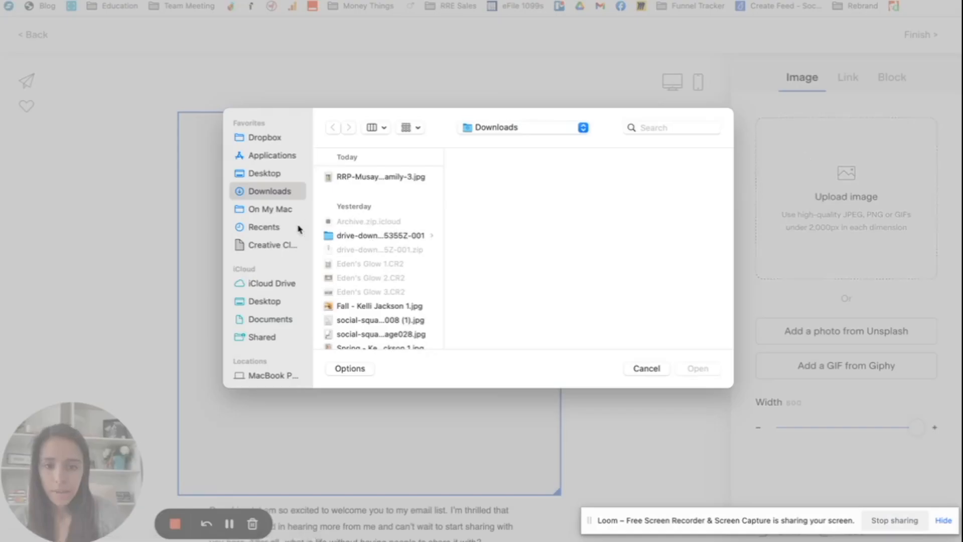
click(265, 174)
scroll(376, 263, down, 10)
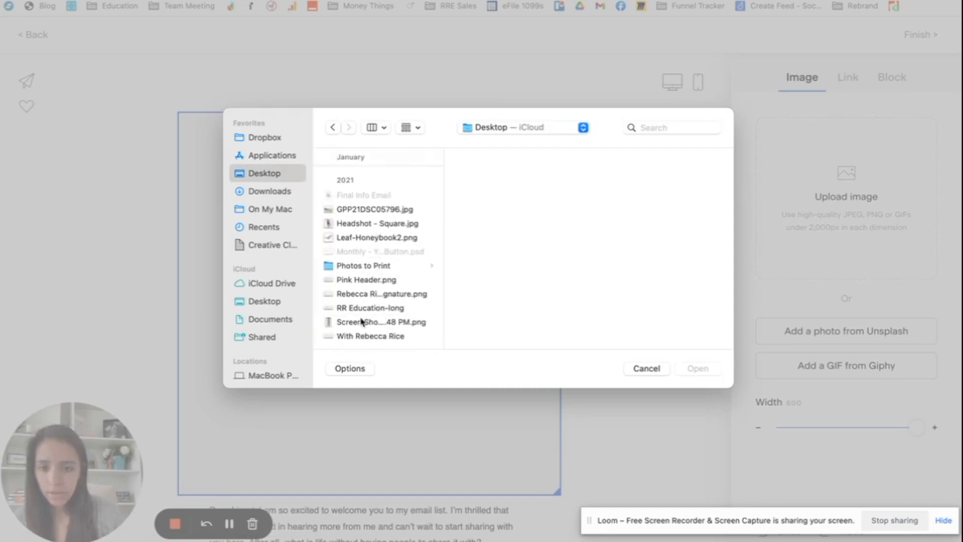
drag(444, 315, 502, 317)
scroll(387, 283, up, 3)
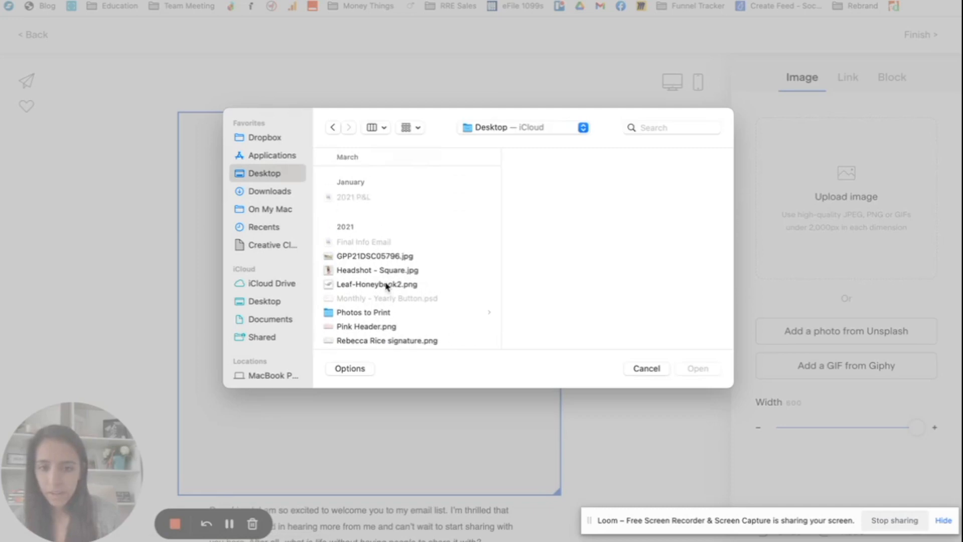
click(646, 127)
text(logo)
key(Return)
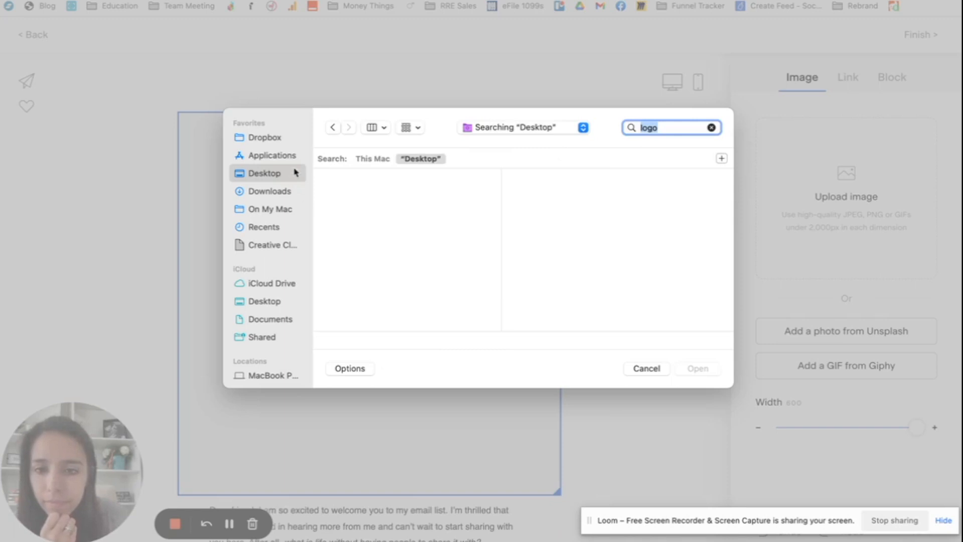
click(375, 159)
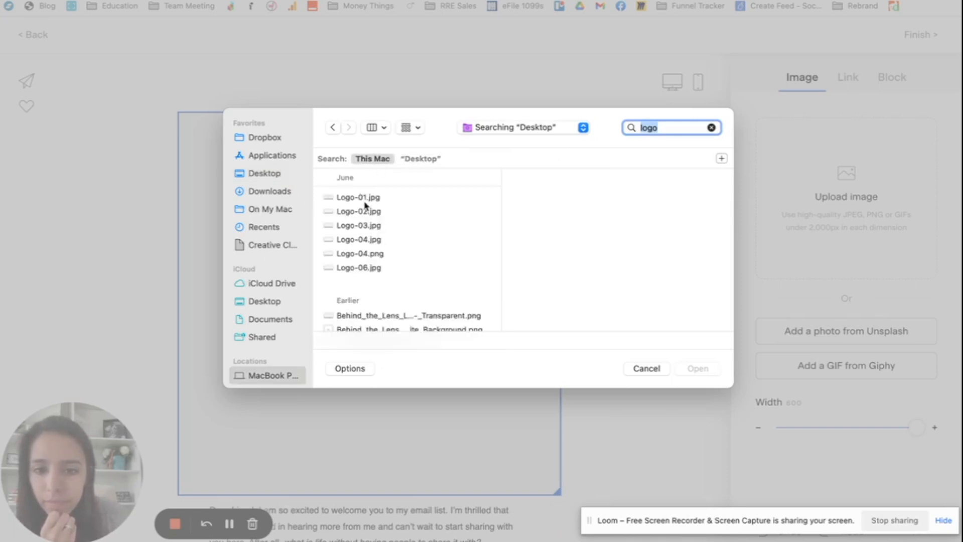
Pick RRP - Logo-03.png from the logo search results and place it in the image block
scroll(365, 271, down, 10)
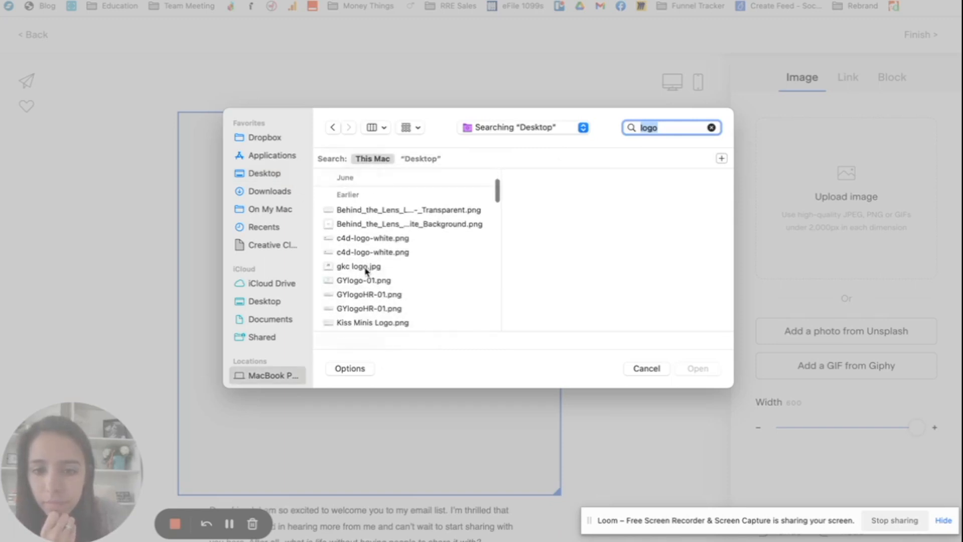
scroll(365, 271, down, 5)
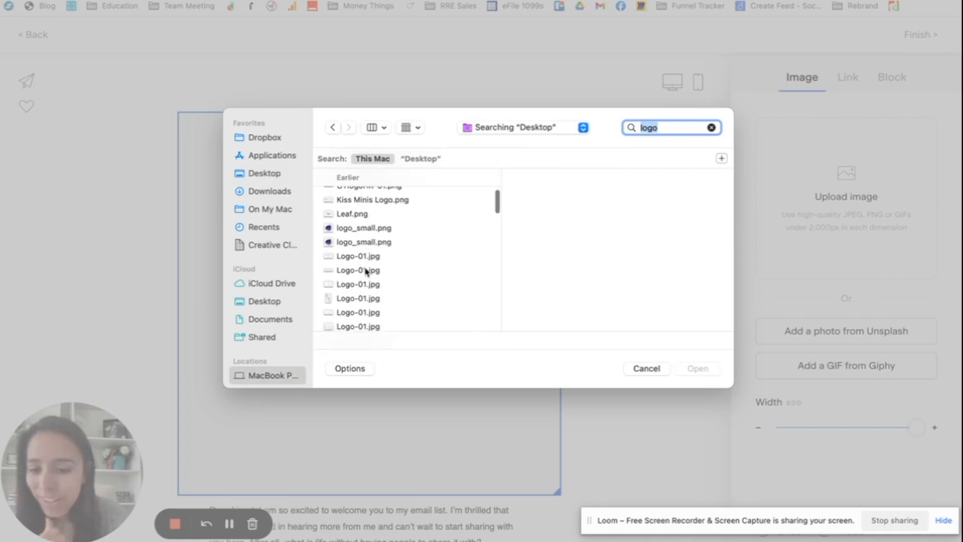
scroll(366, 271, down, 15)
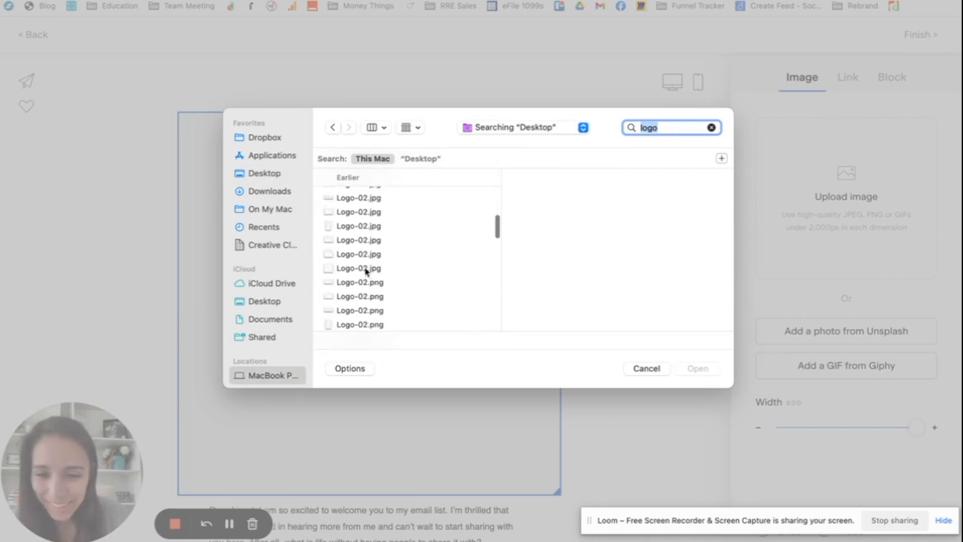
scroll(365, 271, down, 20)
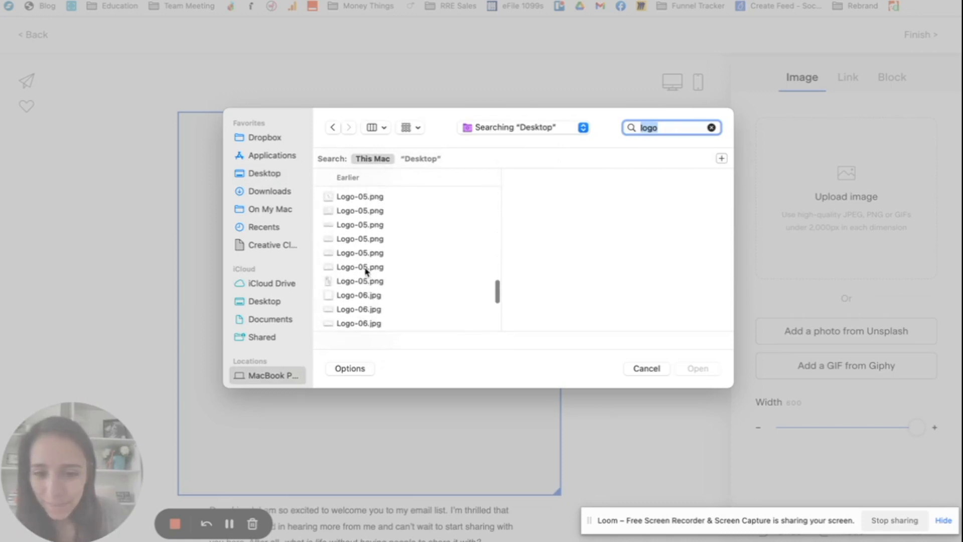
scroll(366, 271, down, 10)
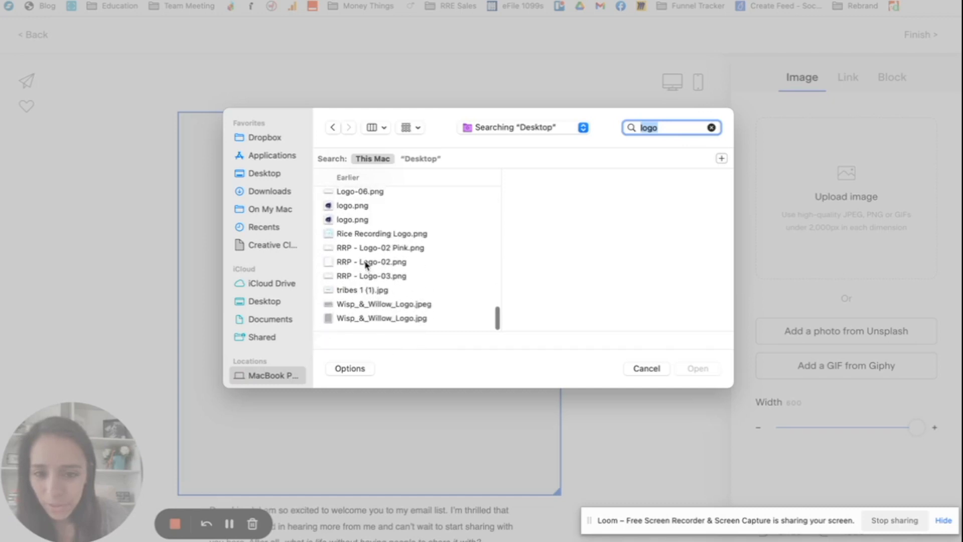
scroll(362, 291, up, 1)
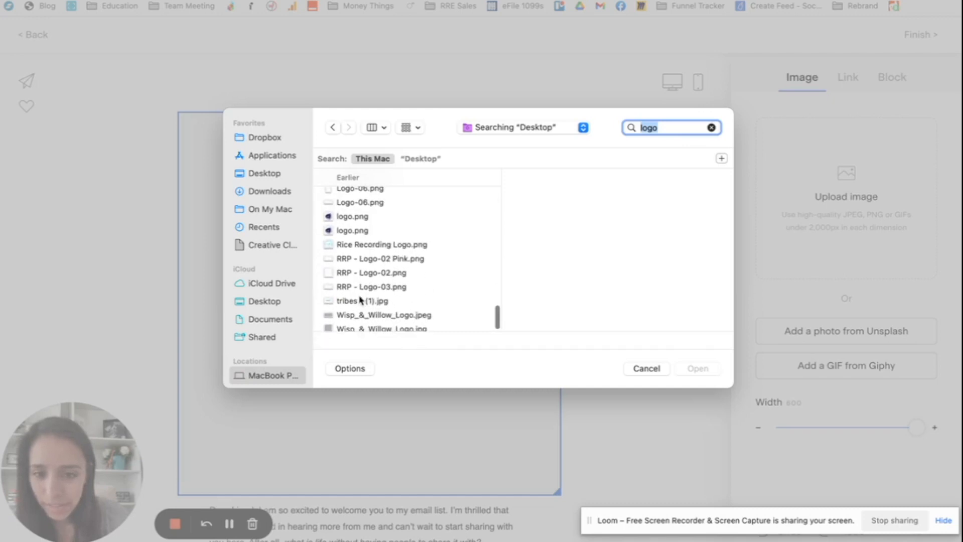
click(363, 288)
scroll(362, 290, up, 2)
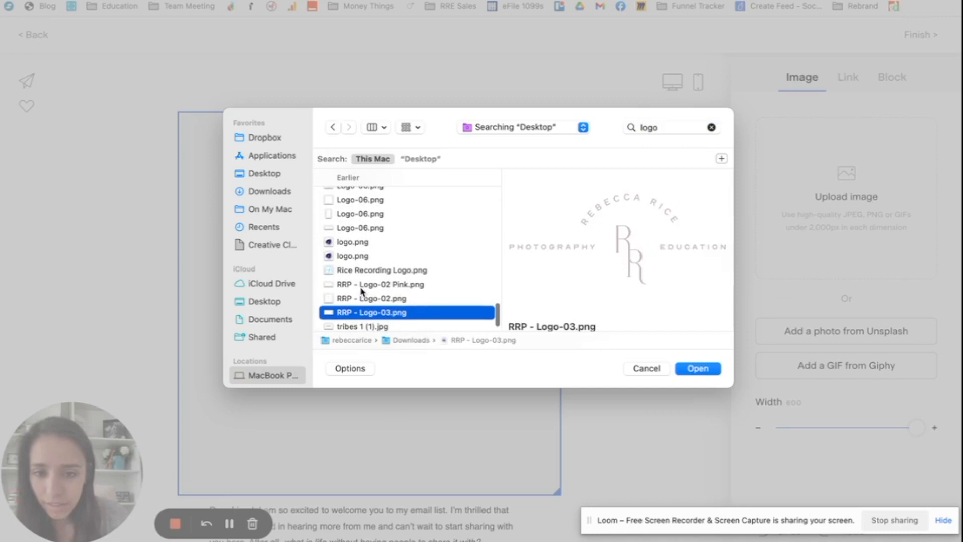
click(697, 368)
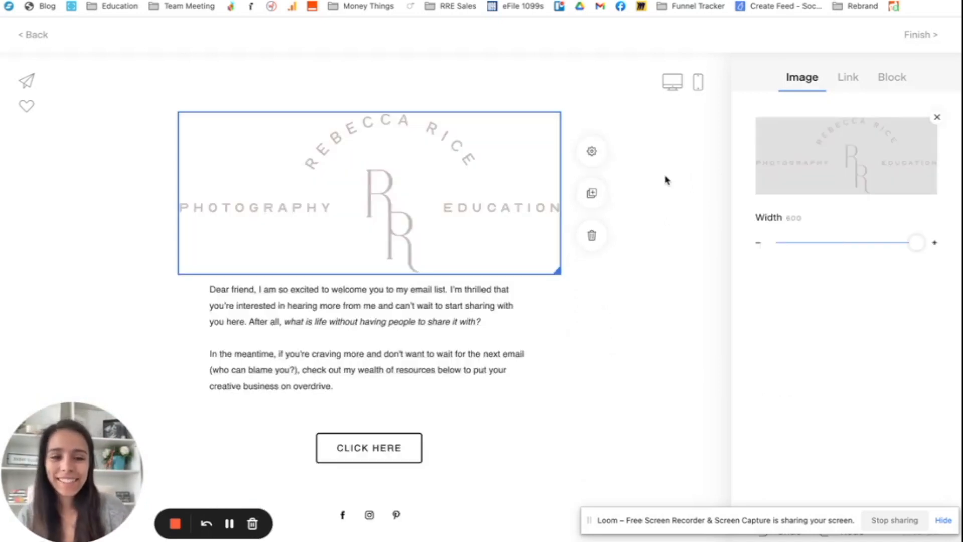
Reduce the width of the logo image at the head of the email
click(654, 197)
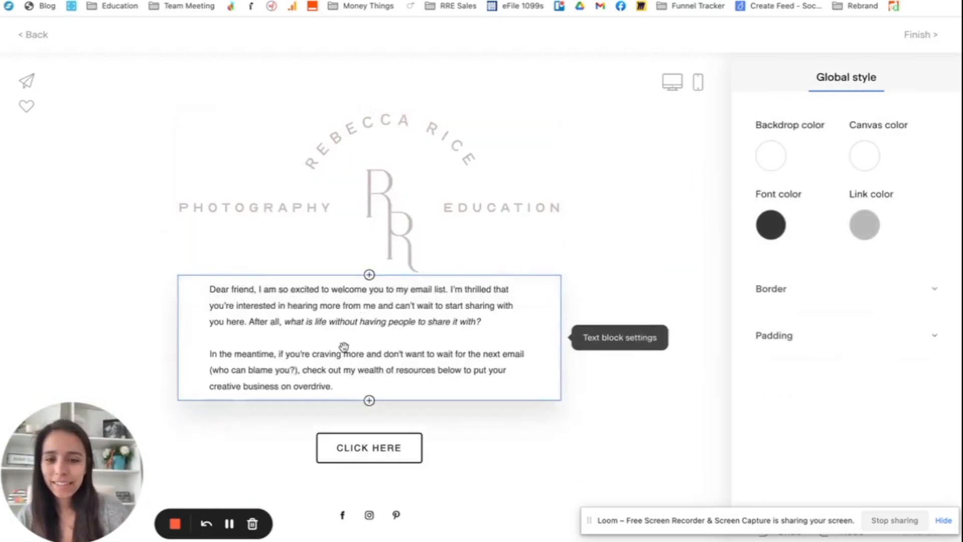
click(438, 185)
drag(902, 245, 842, 243)
Replace the template's welcome paragraphs with the greeting "Hey Friend," and start a new line below it
click(559, 323)
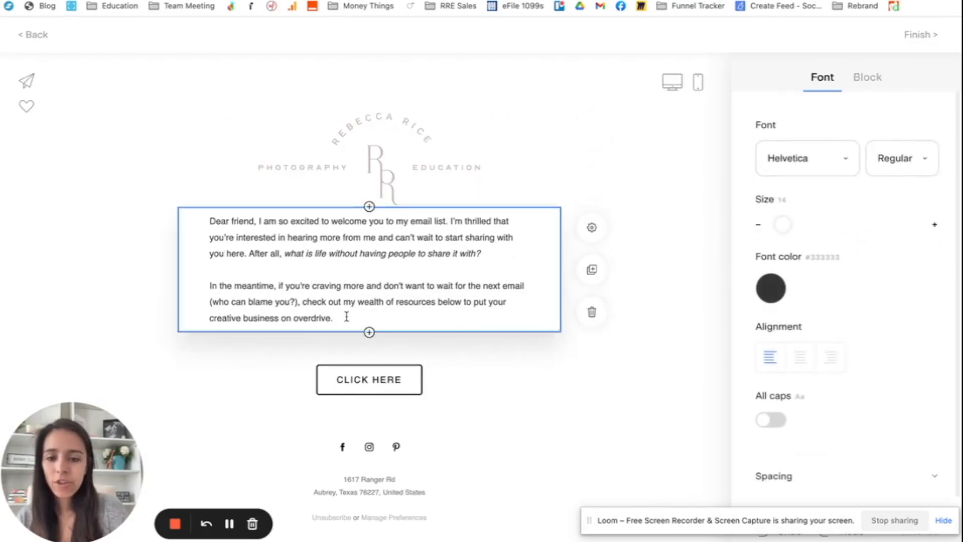
key(super+a)
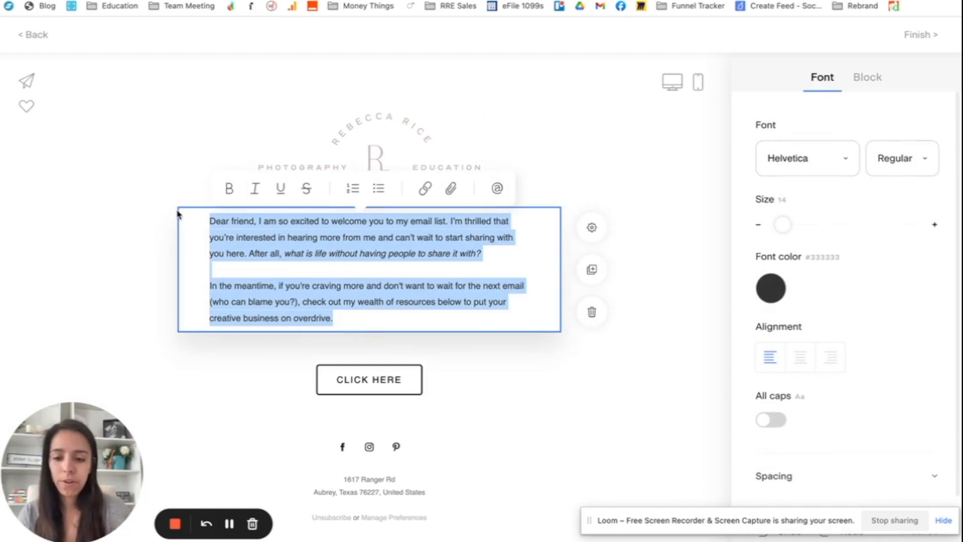
text(Hey)
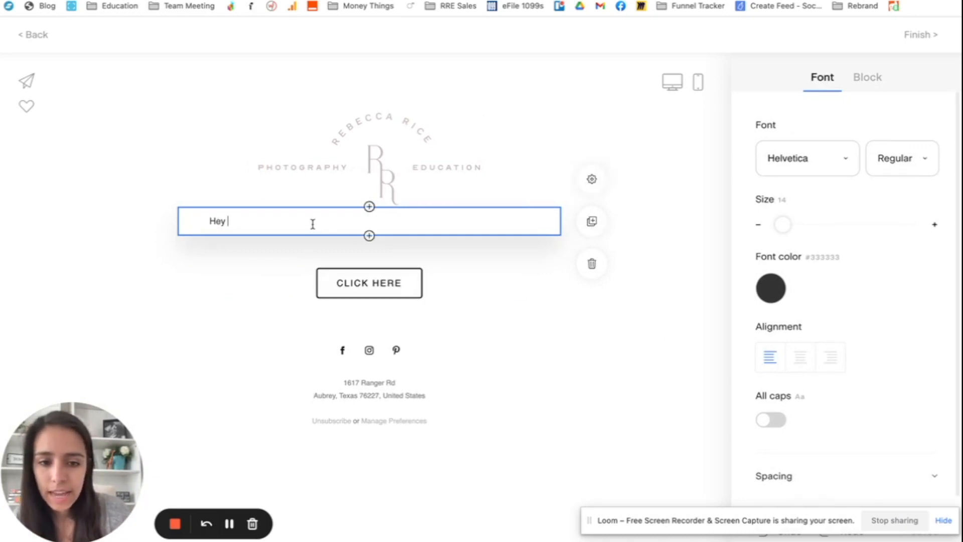
click(592, 179)
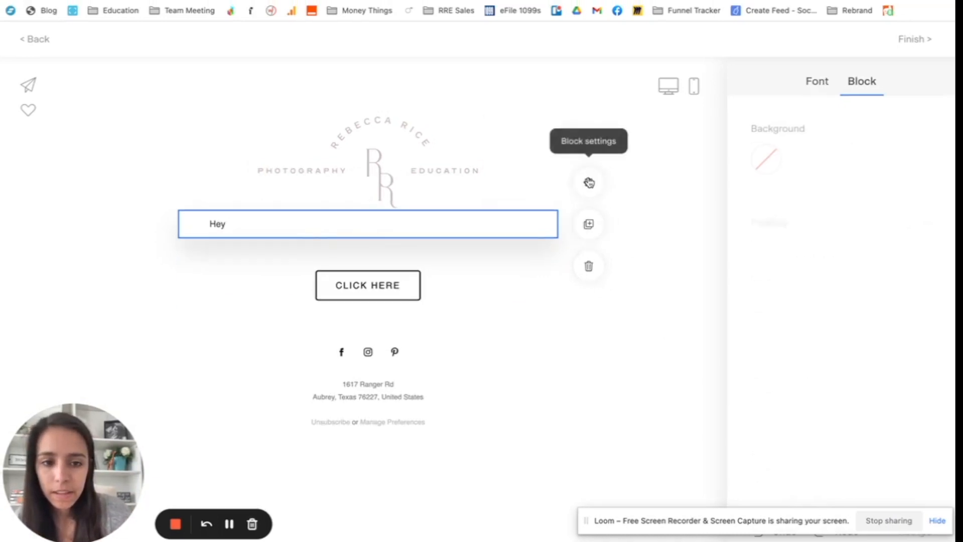
click(670, 241)
click(261, 222)
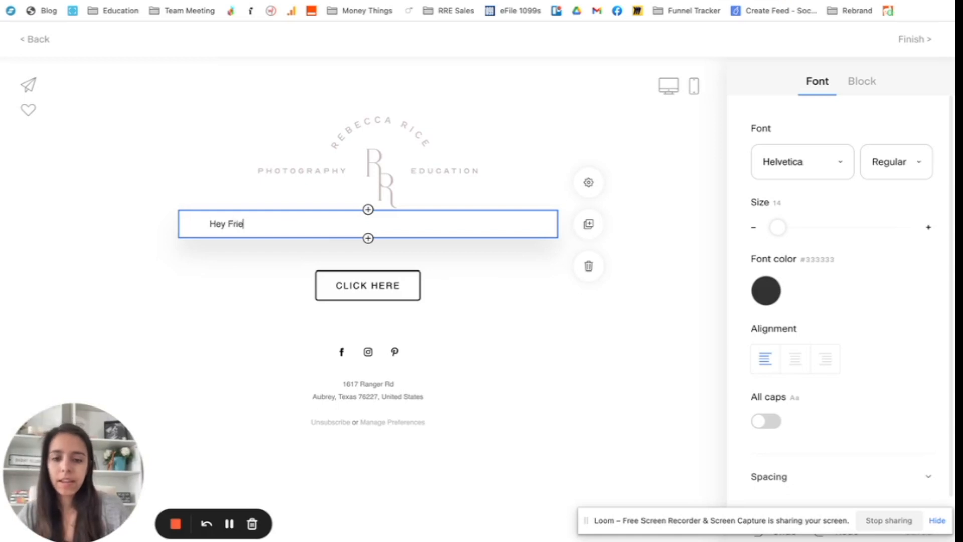
key(Return)
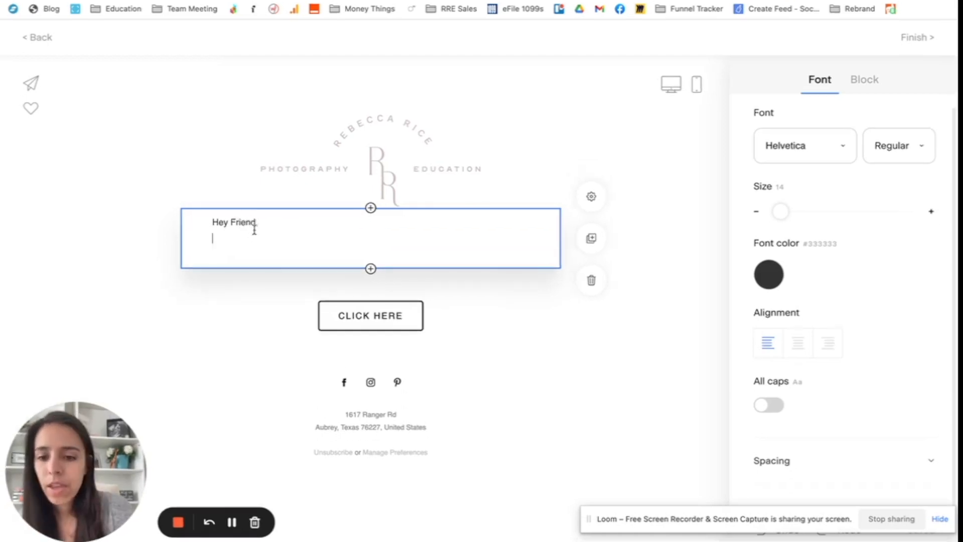
Replace "Friend" in the greeting with a first name personalization field that falls back to "Friend"
double_click(236, 223)
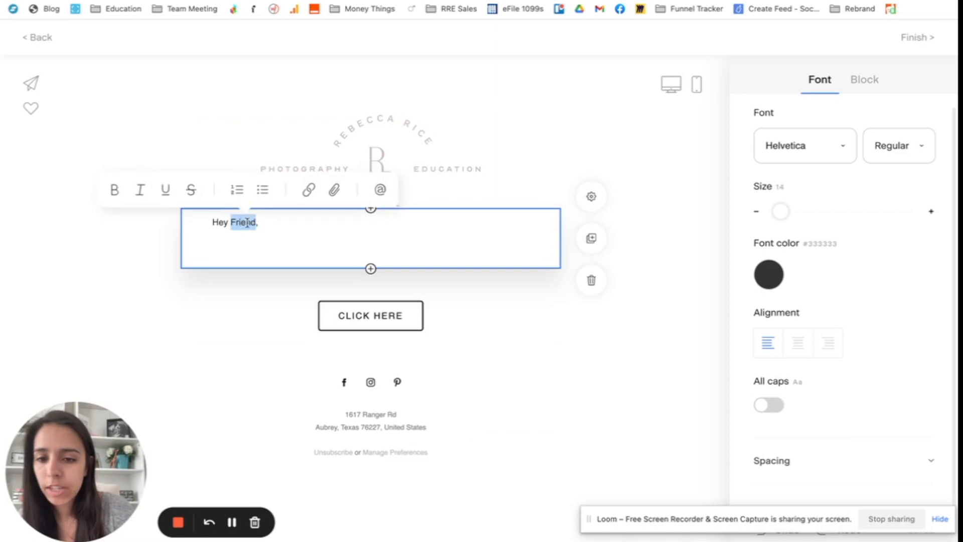
click(380, 190)
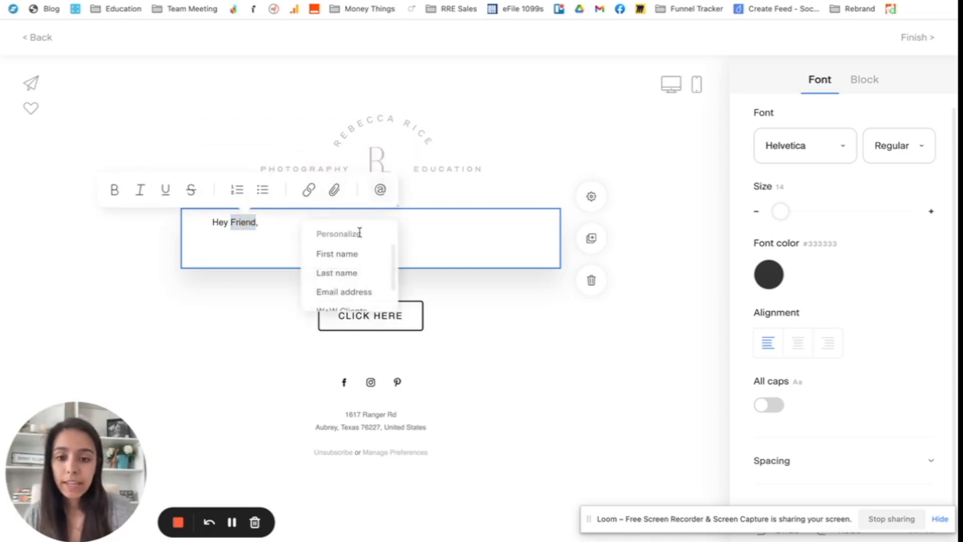
click(349, 254)
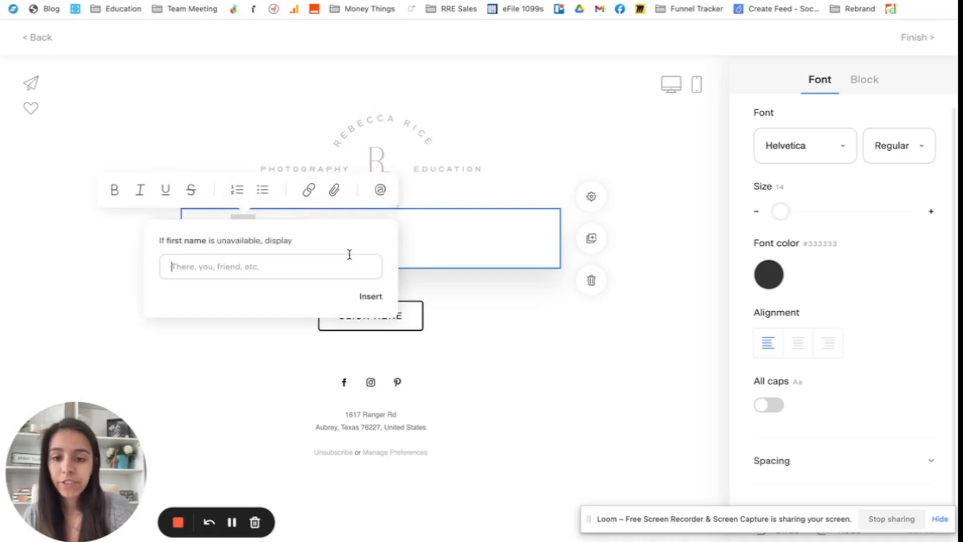
click(202, 267)
text(Friend)
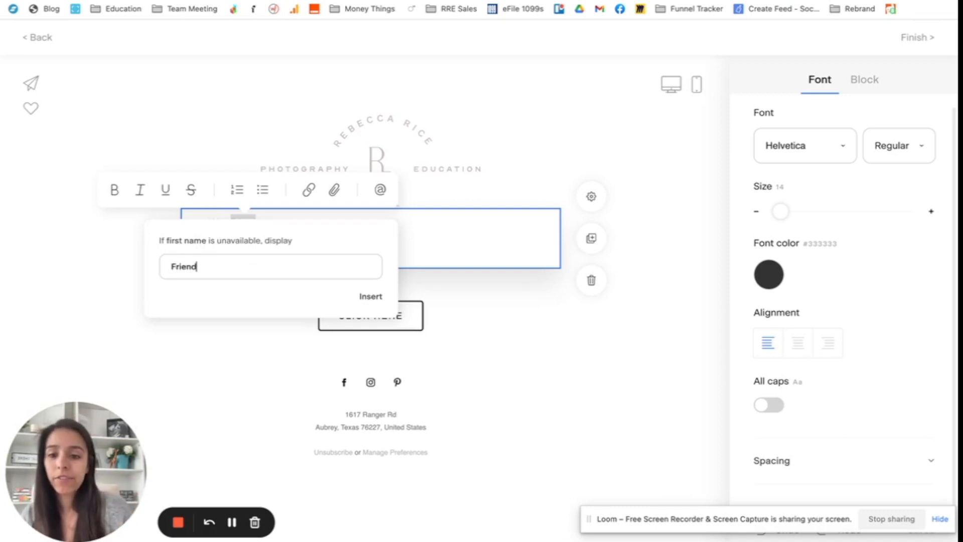
click(376, 296)
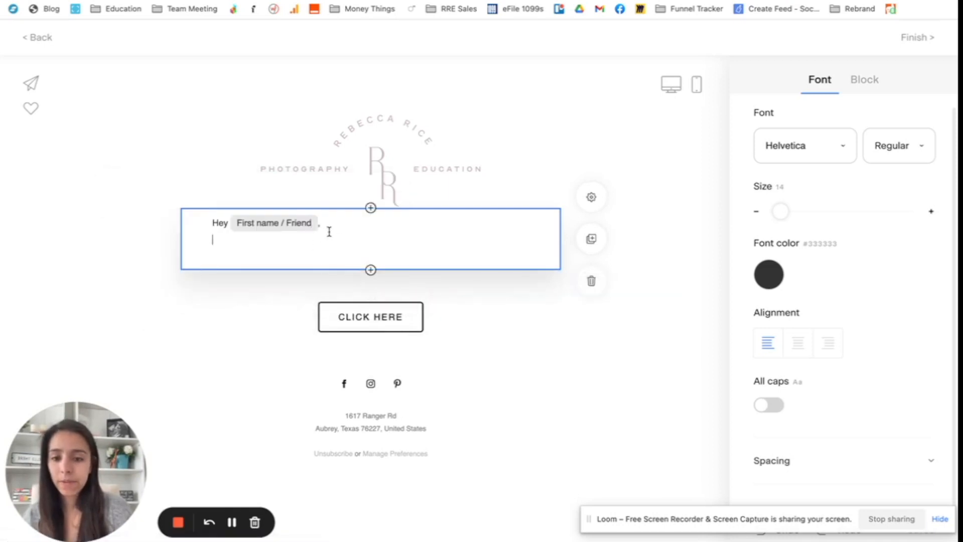
Write "WOOHOO! You're getting 10% off your next photo session!" as a new paragraph below the greeting
key(Return)
key(Return)
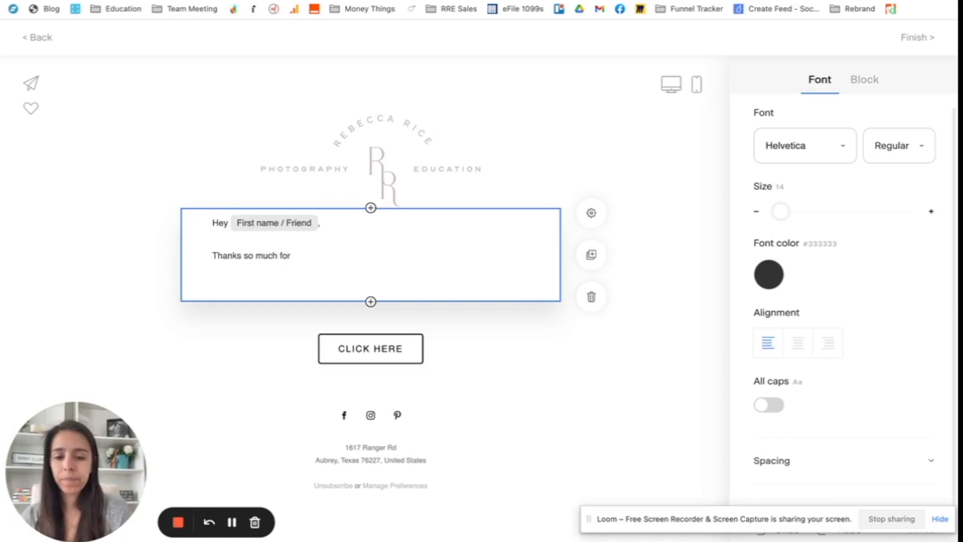
drag(306, 257, 212, 255)
key(BackSpace)
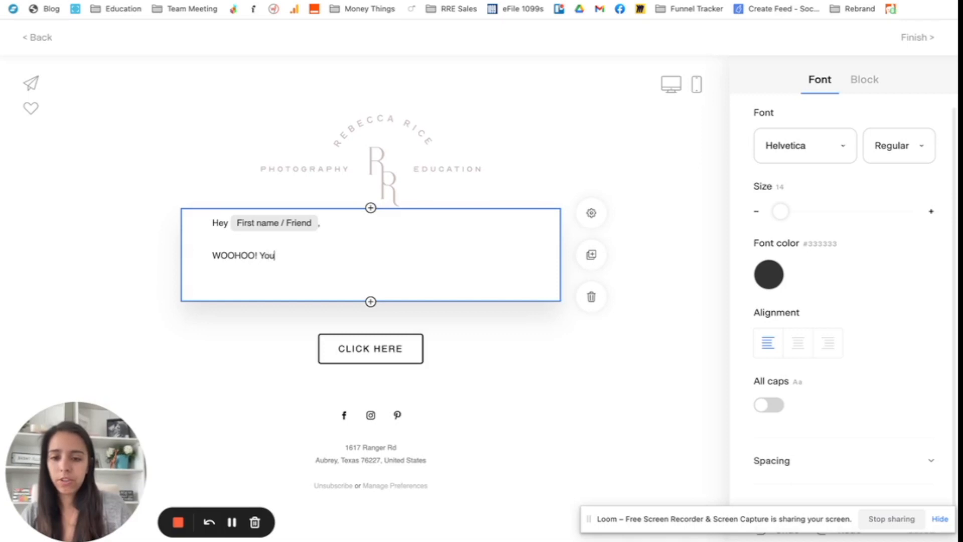
text(% )
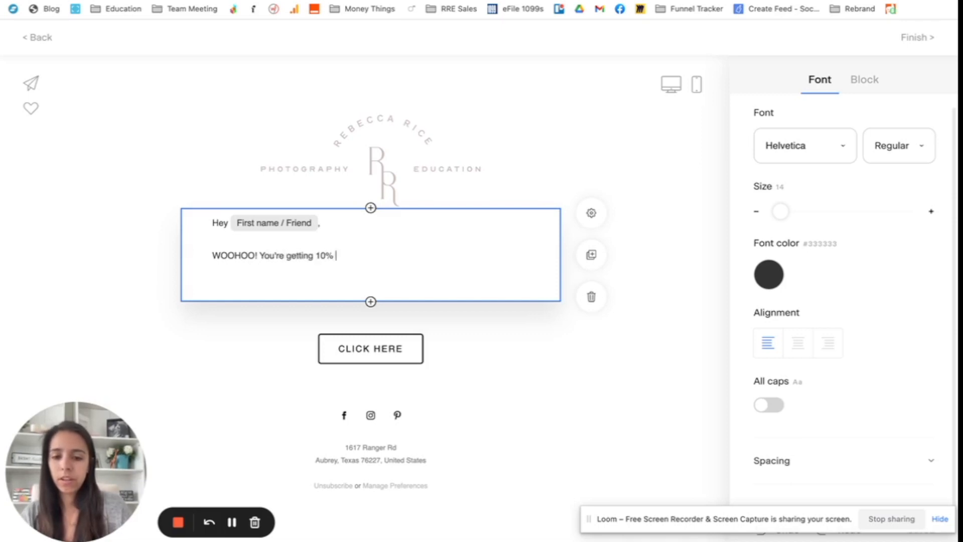
text(off your next photo session!)
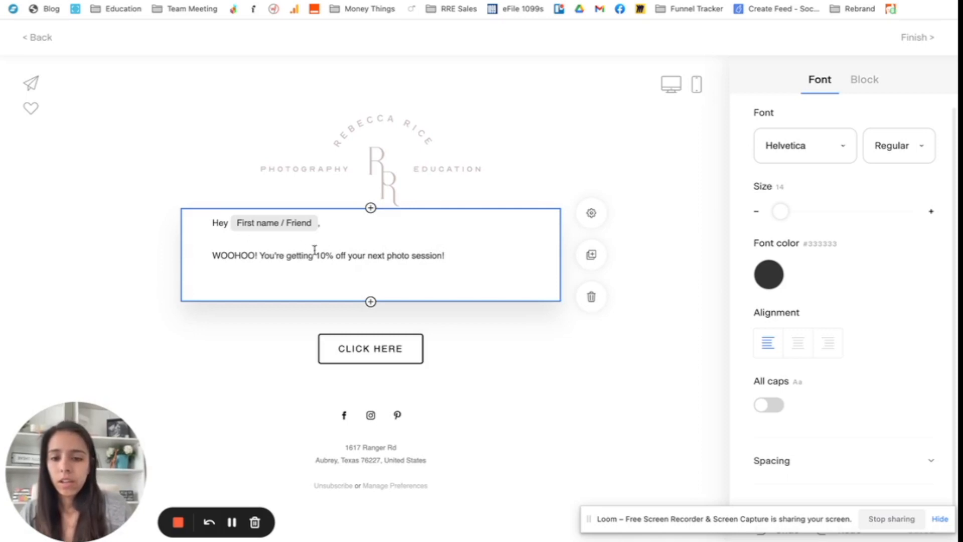
Change "off" to capitalized "OFF" in the opening sentence of the email
triple_click(339, 254)
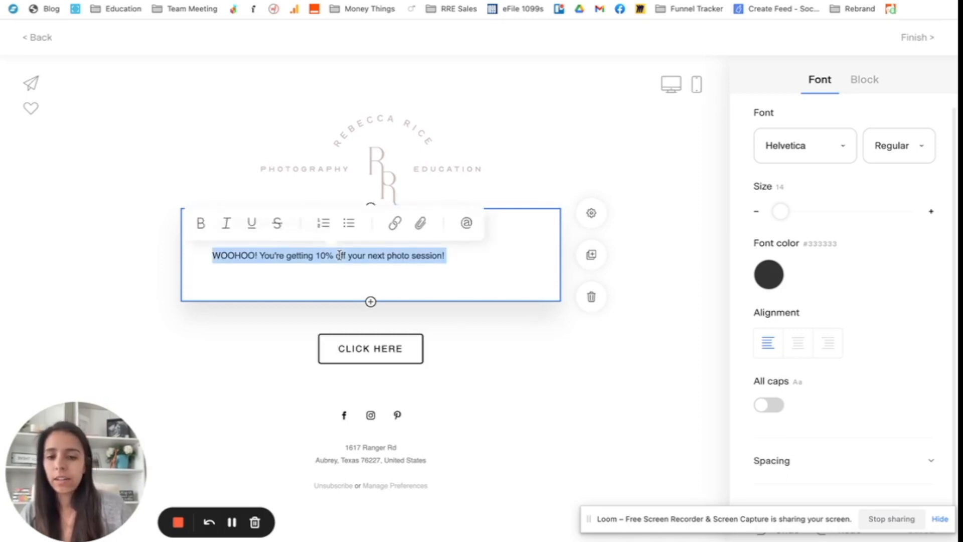
double_click(342, 255)
text(OFF)
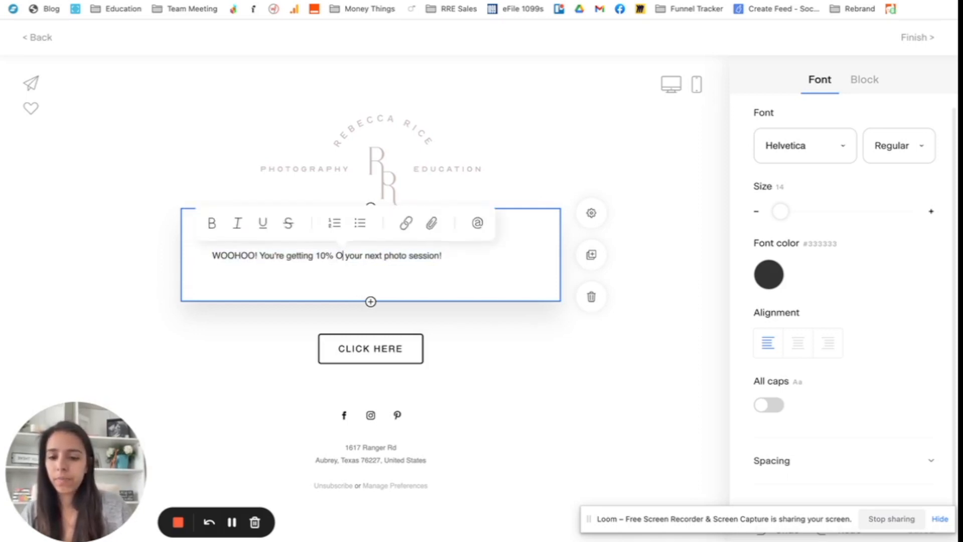
Continue the paragraph with "In case you don't know me, I'm", the sender's full name, and "a Nashville Family Photographer"
click(464, 255)
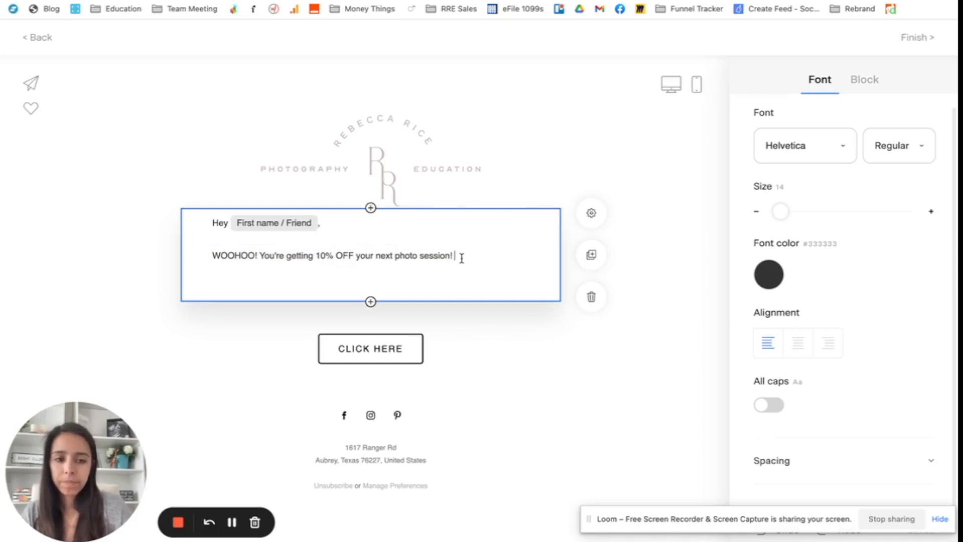
text(In case you don't)
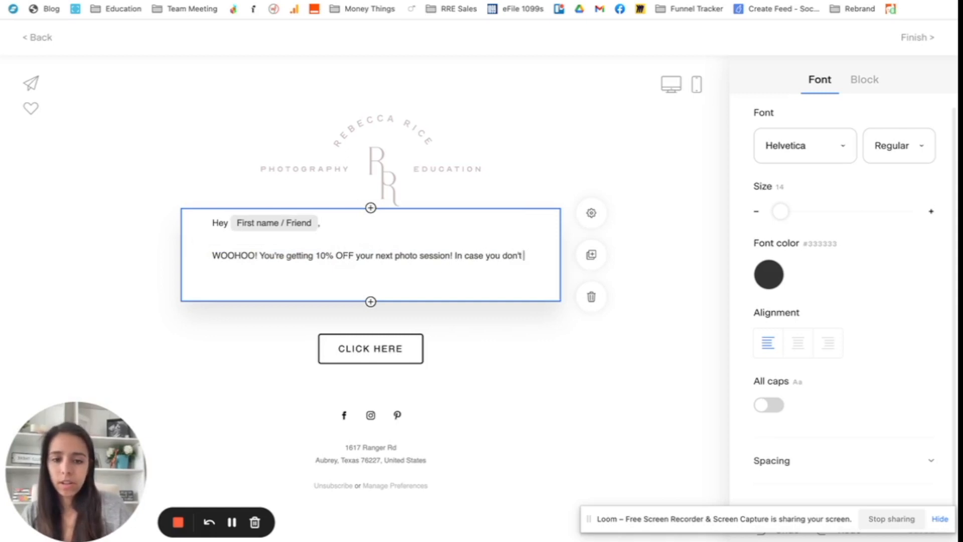
text( know me, I'm R)
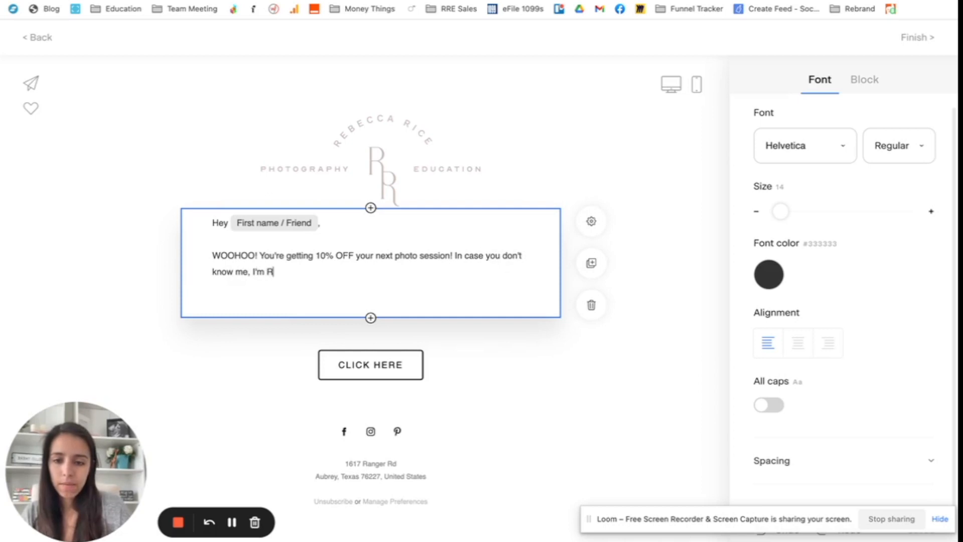
text(ebecca Rice, a rad)
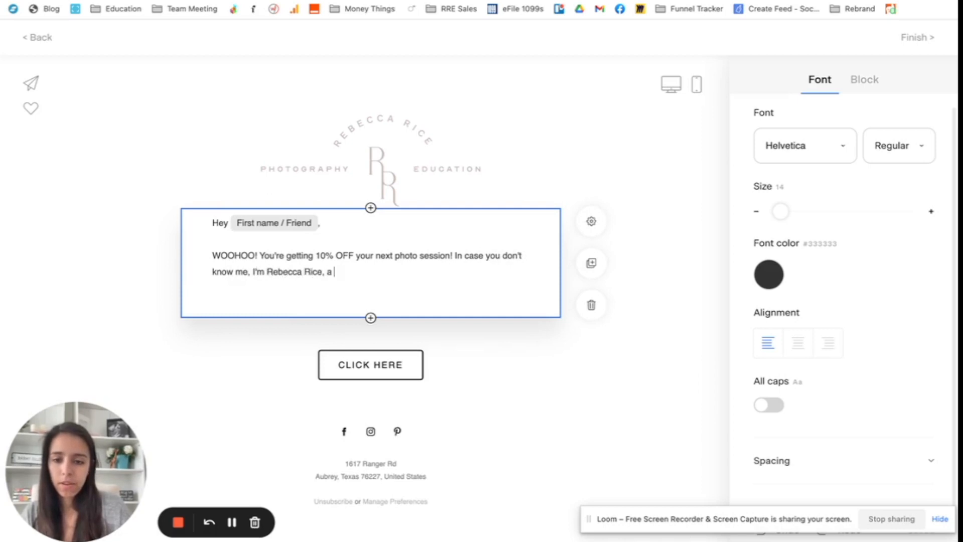
key(BackSpace)
key(BackSpace)
key(BackSpace)
text(Nashvi)
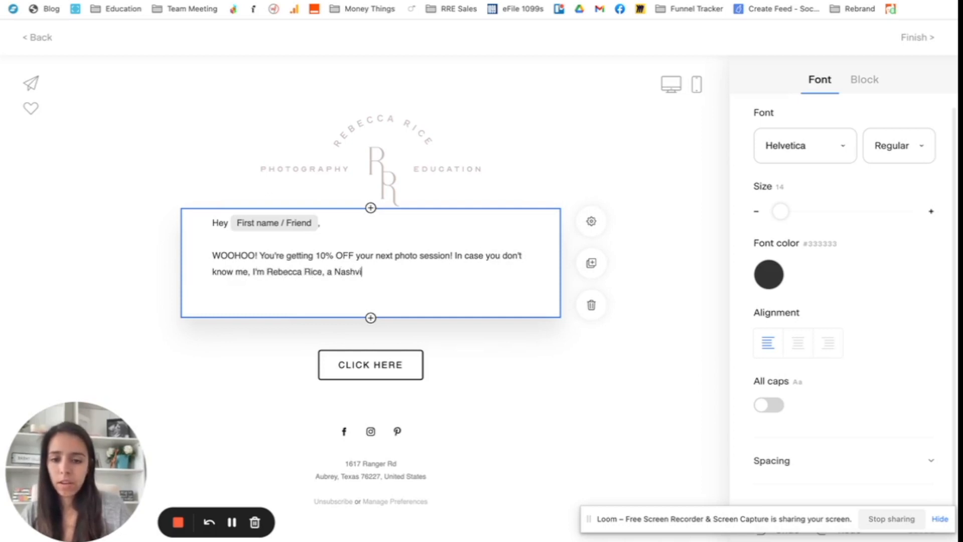
text(lle Family Photogra)
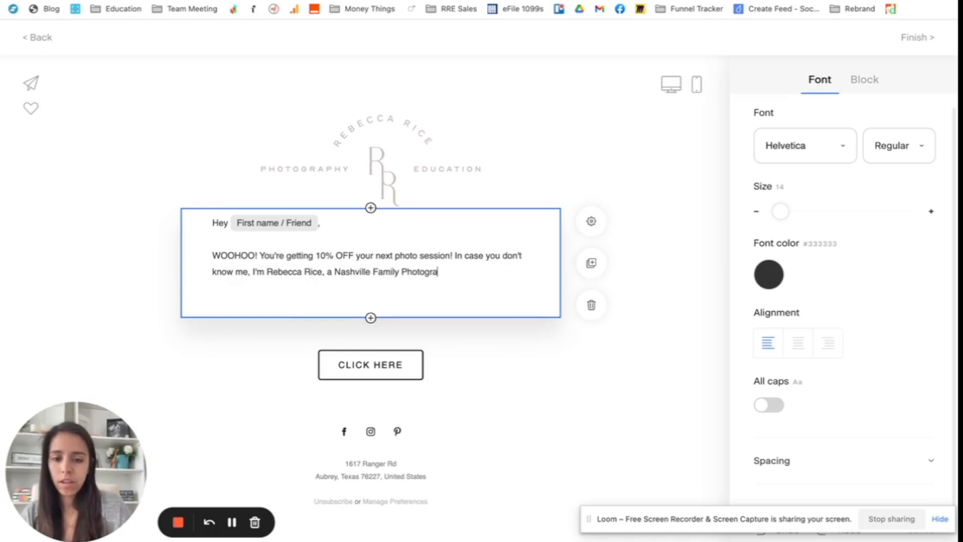
End the introduction with "I can't wait to serve your family soon!" and start a new paragraph below it
text(pher. I can't wait )
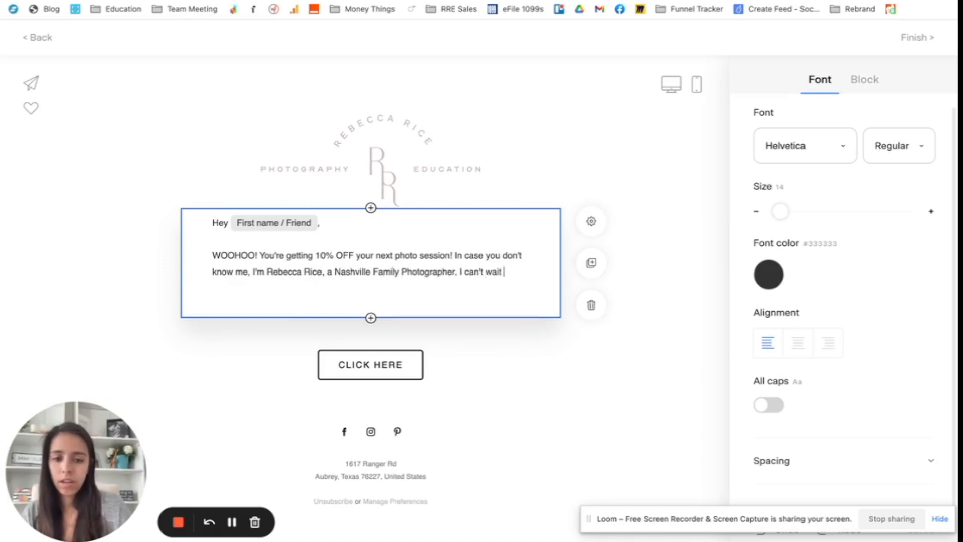
text(to serve your family)
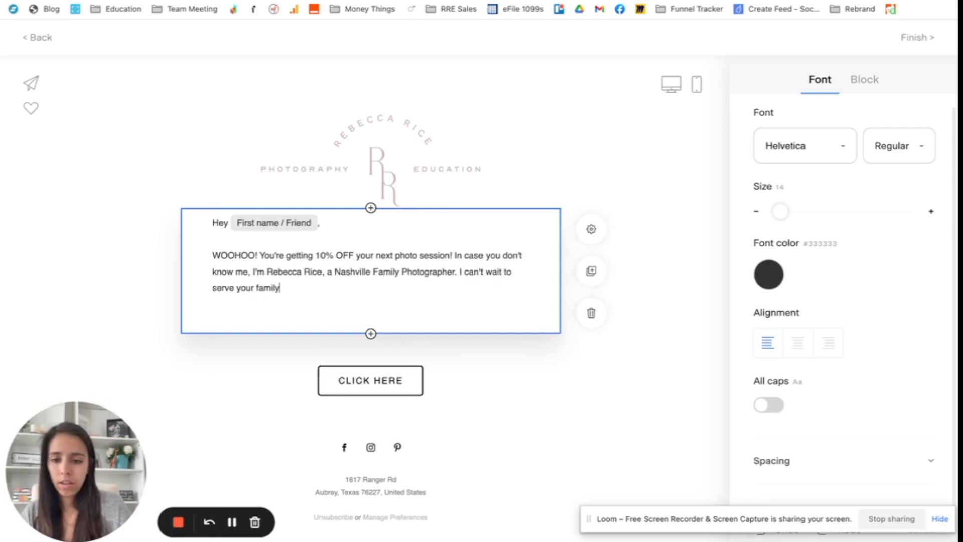
text( soon!)
key(Return)
key(Return)
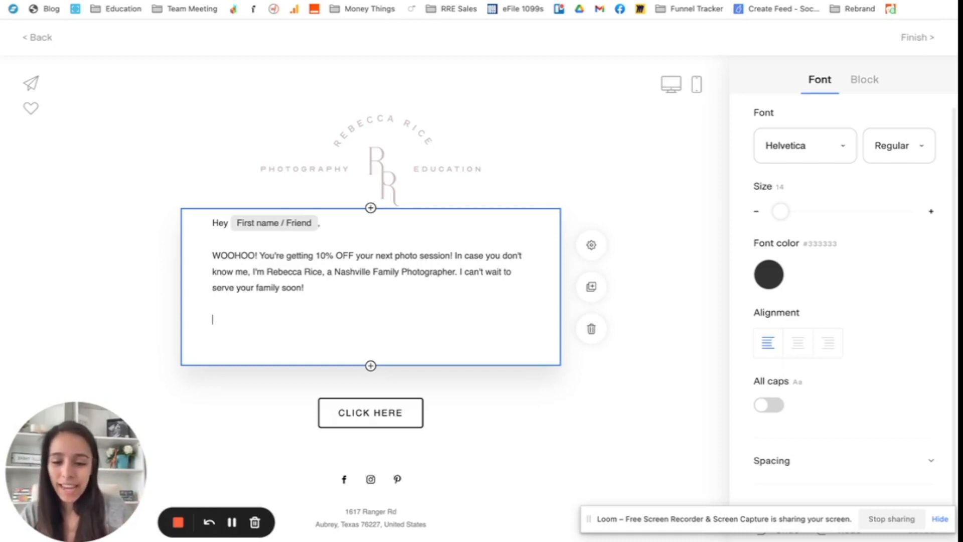
Add the paragraph "To redeem your 10% off, just mention this email when you book and I'll get you taken care of!" without a trailing blank line
text(To redeem y)
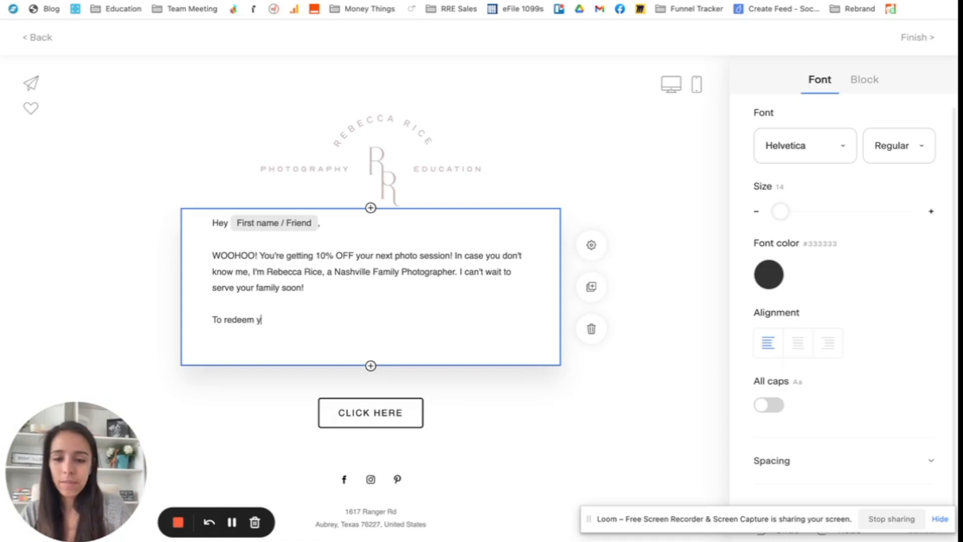
text(our 10% off, jus)
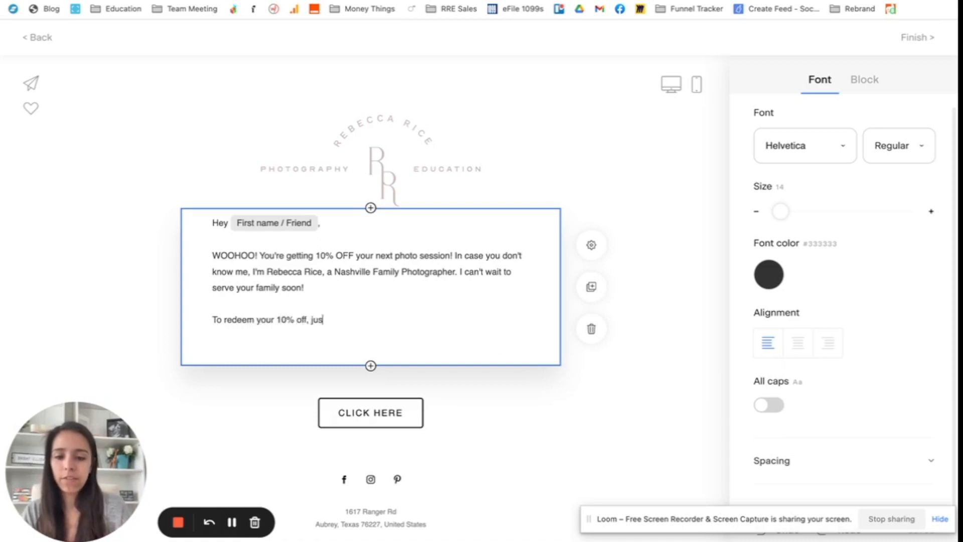
text(t mention this ema)
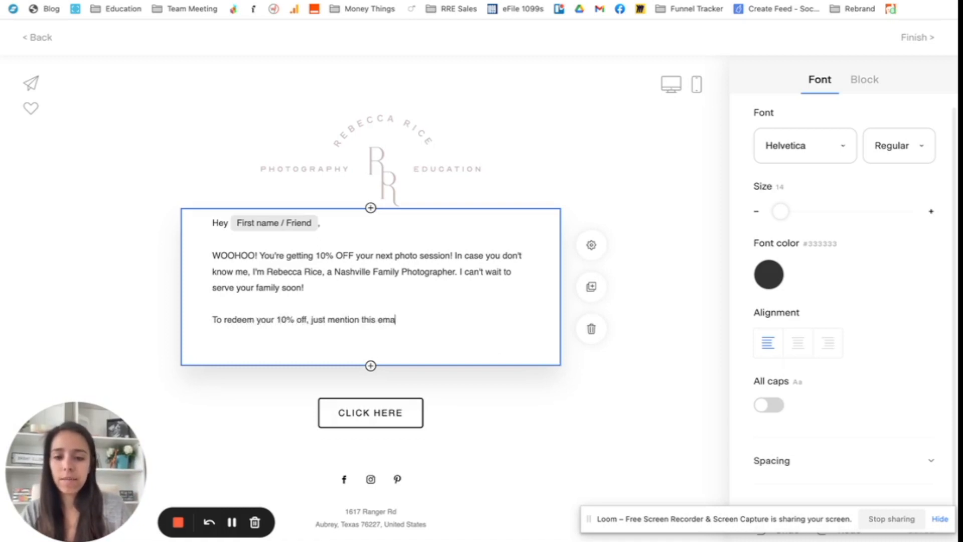
text(il when you b)
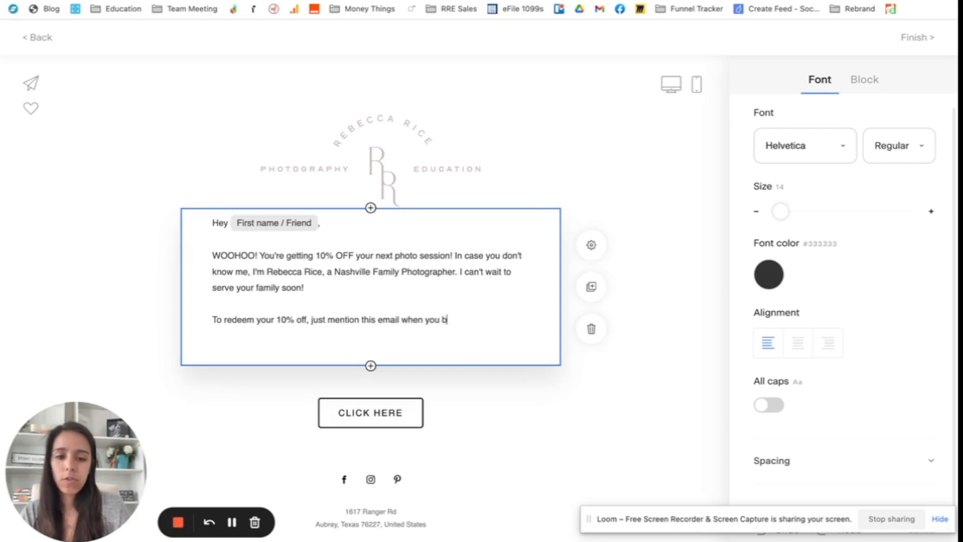
text(ook and I'll )
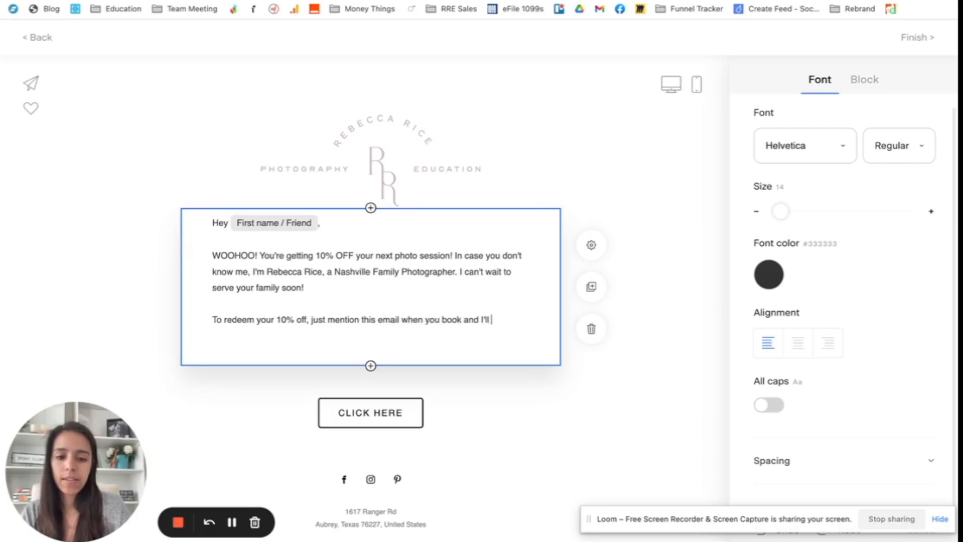
text(get you taken ca)
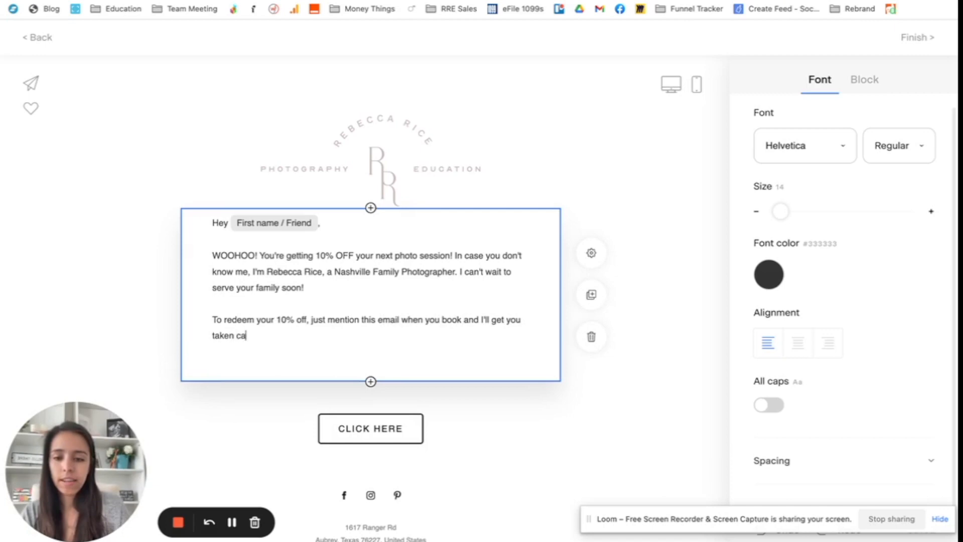
text(re of!)
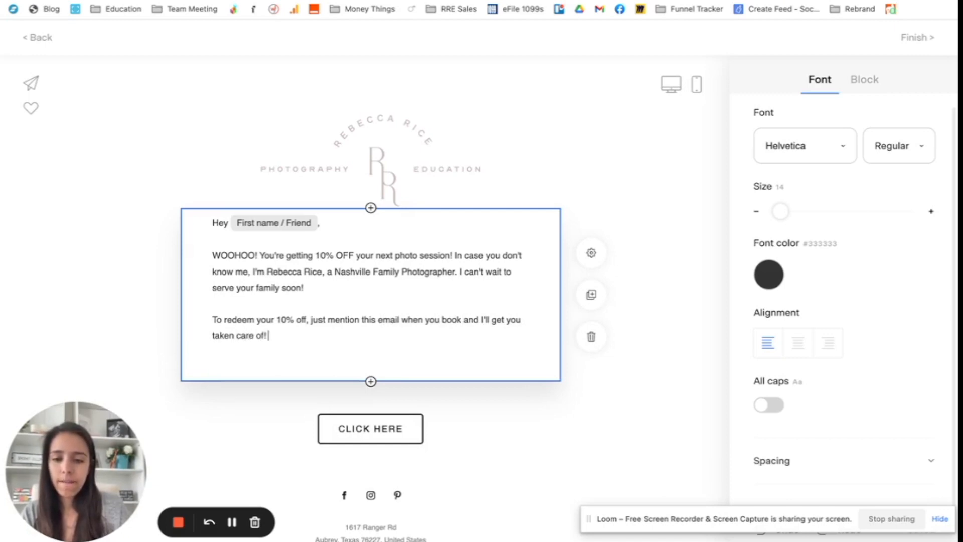
key(Return)
key(Return)
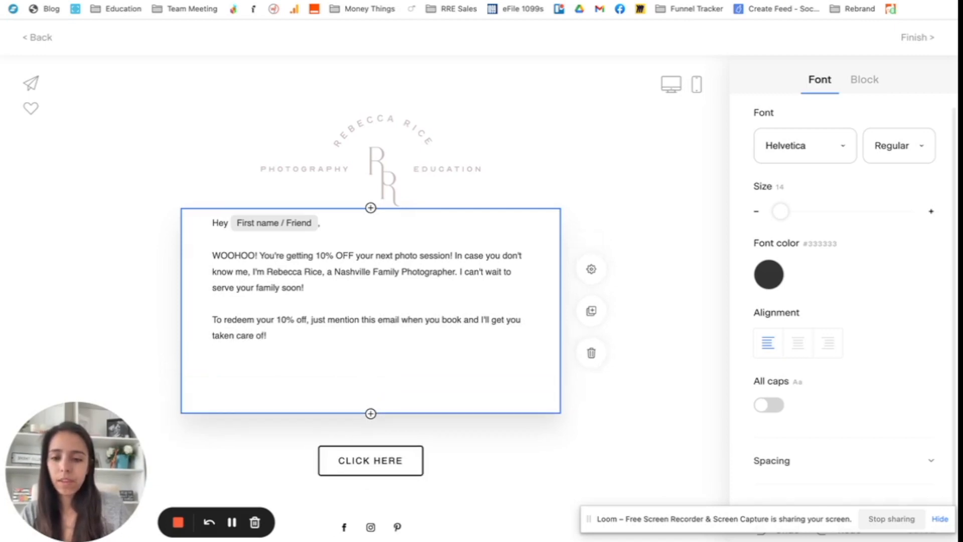
key(BackSpace)
key(BackSpace)
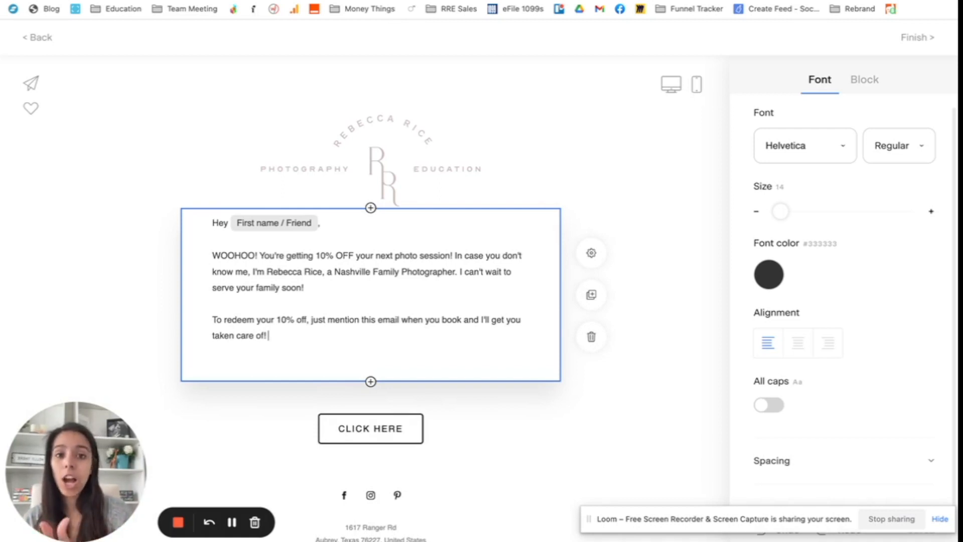
click(261, 356)
key(BackSpace)
click(371, 366)
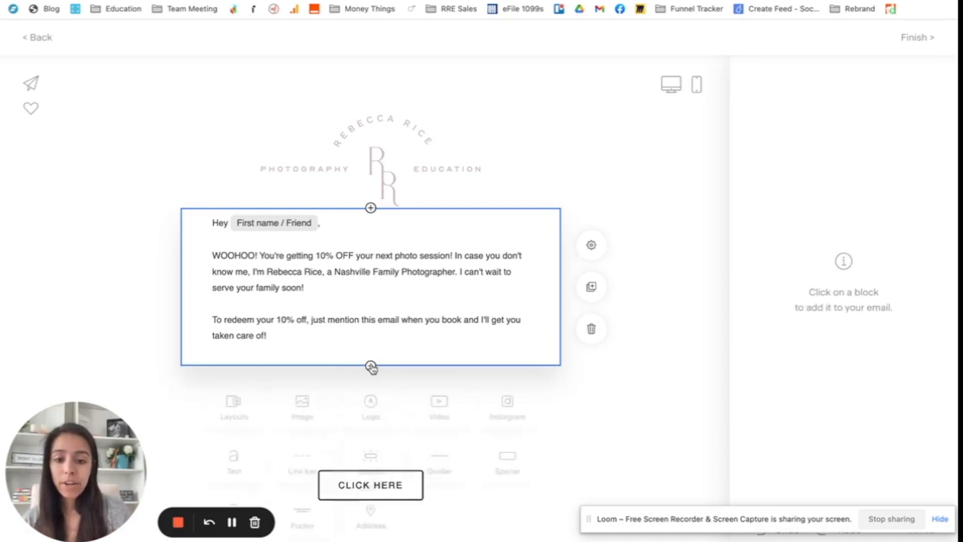
scroll(370, 368, down, 3)
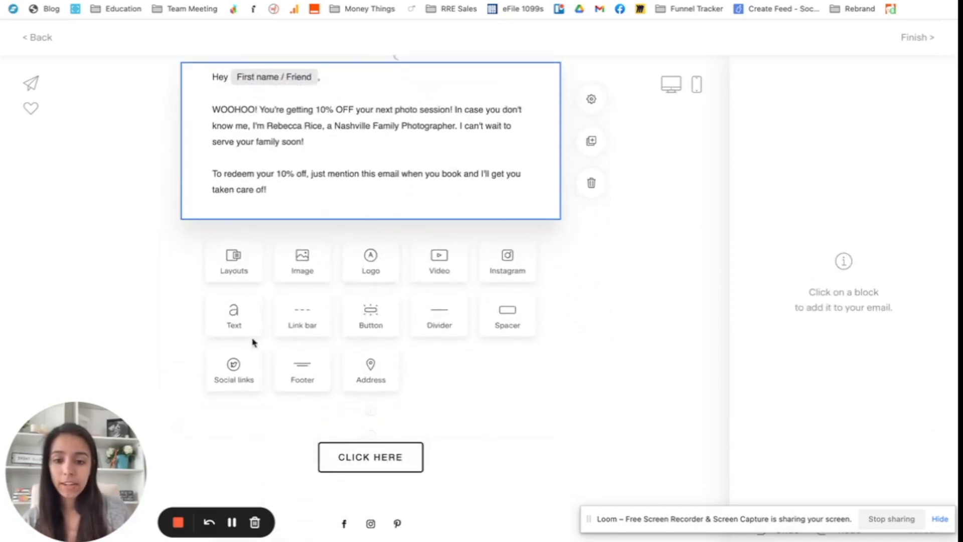
click(233, 315)
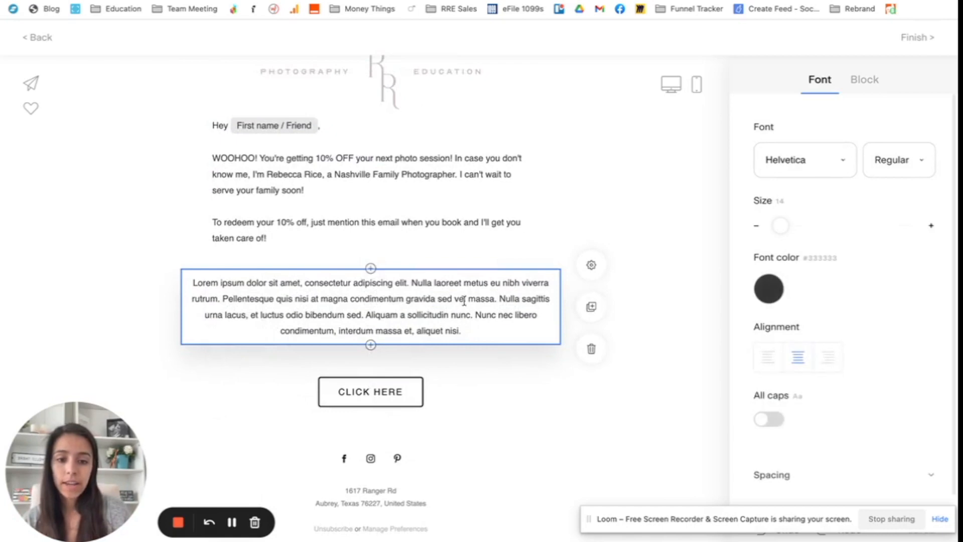
click(591, 348)
Insert a layout block between the body text and the button, using the custom font layout "Add some beautiful text with a custom font"
click(371, 346)
scroll(341, 380, down, 1)
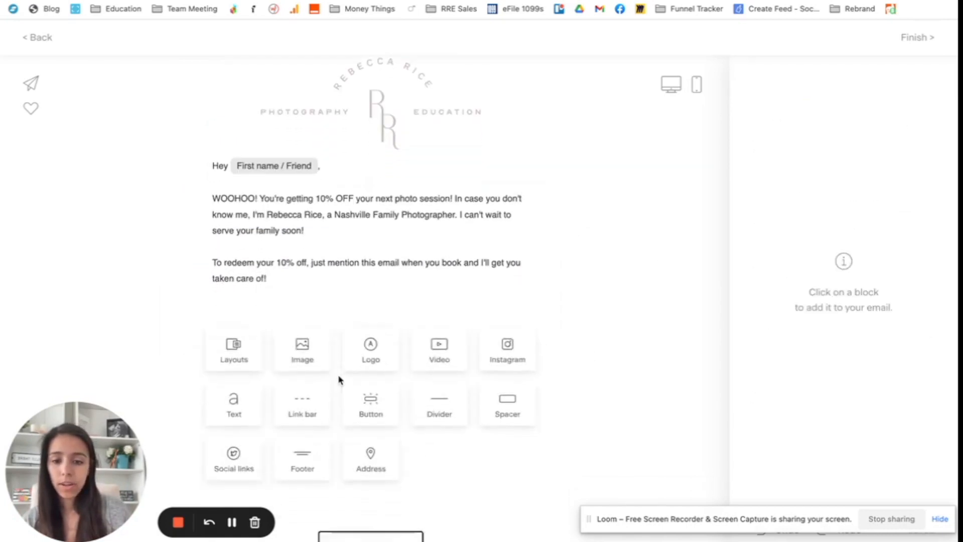
click(238, 346)
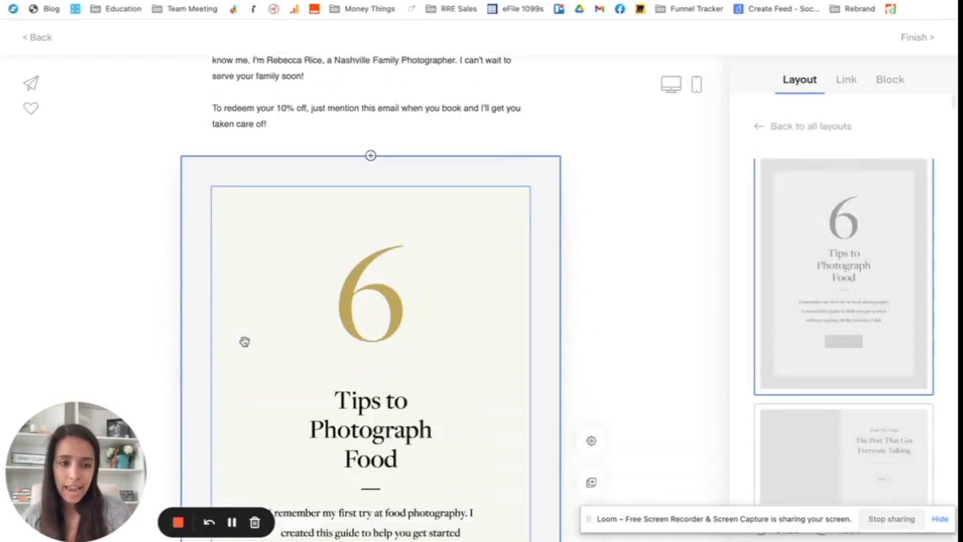
scroll(847, 214, down, 5)
scroll(846, 214, down, 20)
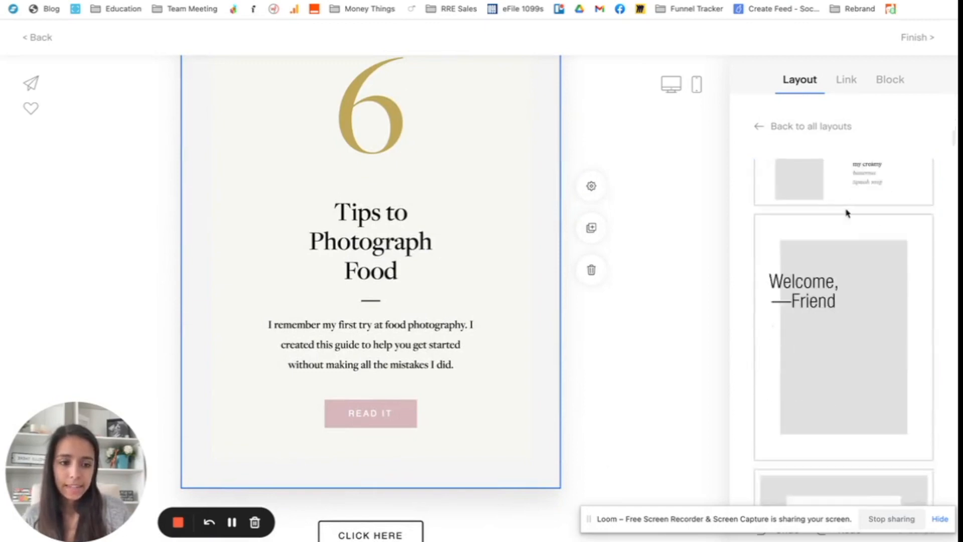
scroll(846, 215, down, 5)
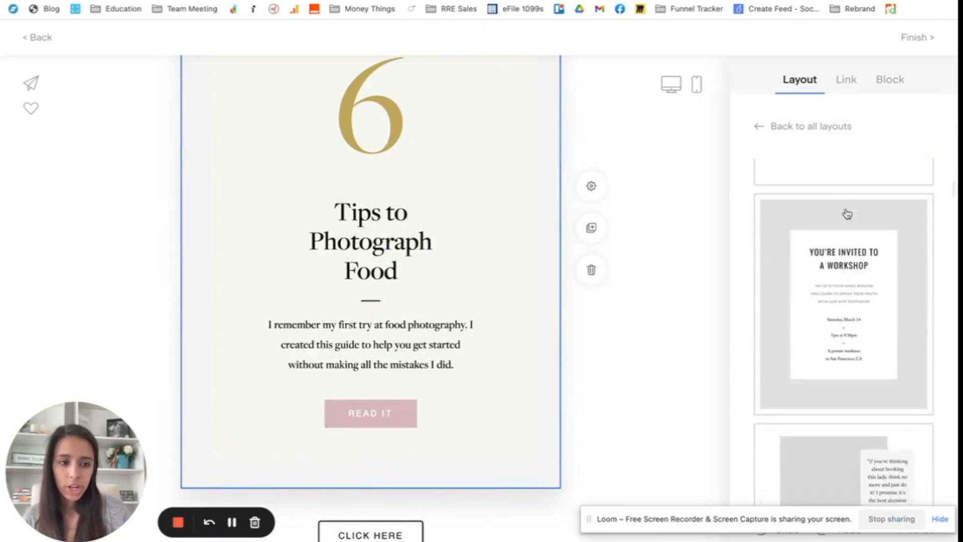
scroll(823, 256, up, 2)
click(837, 221)
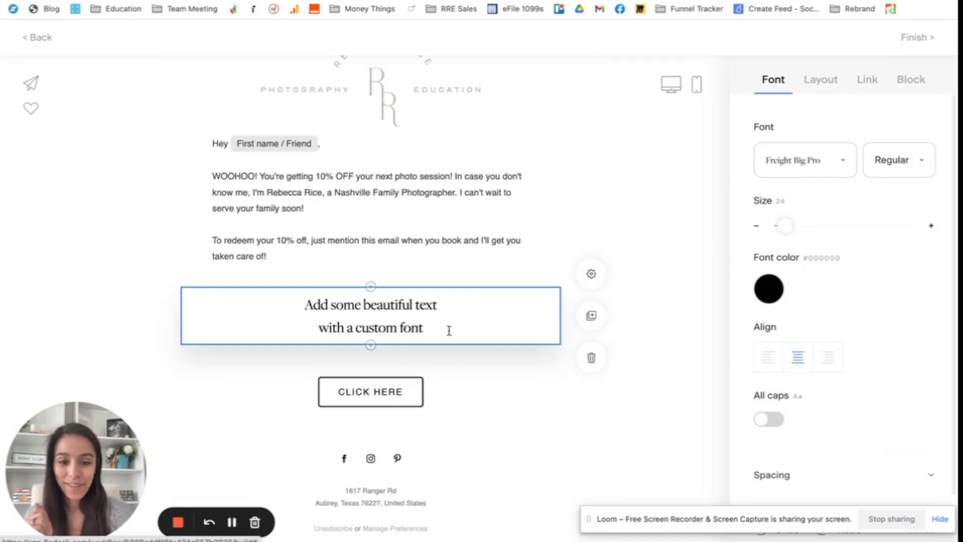
Replace the custom font block's placeholder text with the sign-off "Hugs," followed by the sender's full name
drag(449, 329, 292, 299)
text(Re)
key(BackSpace)
key(BackSpace)
text(Hugs, Rebecca Rice)
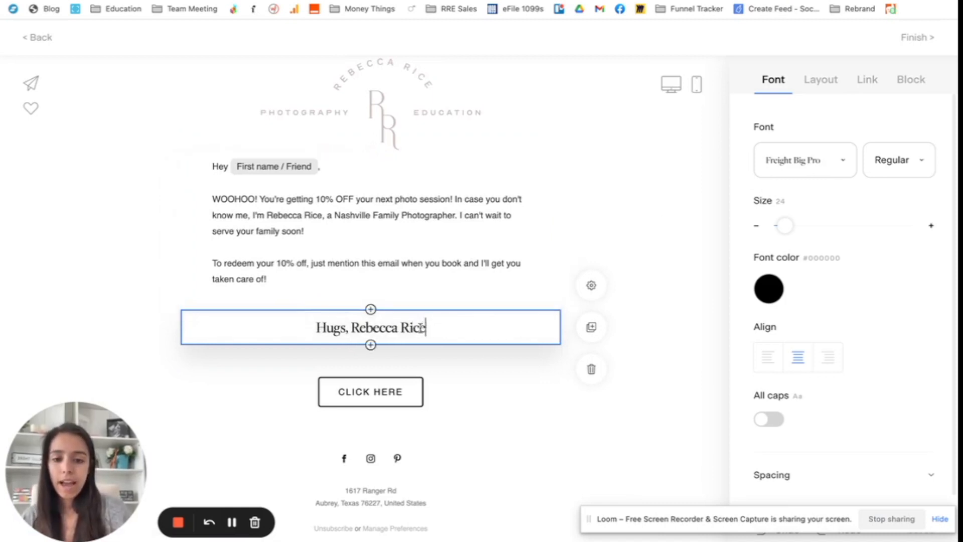
Set the whole sign-off line in the handwritten California Palms script font and enlarge it to a signature-like size
key(ctrl+a)
click(816, 161)
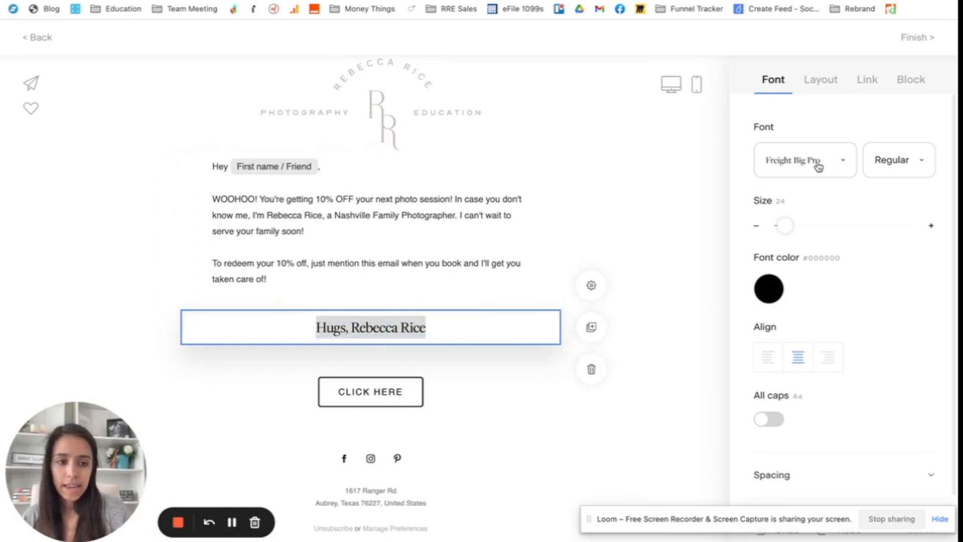
scroll(830, 243, down, 5)
scroll(830, 251, down, 10)
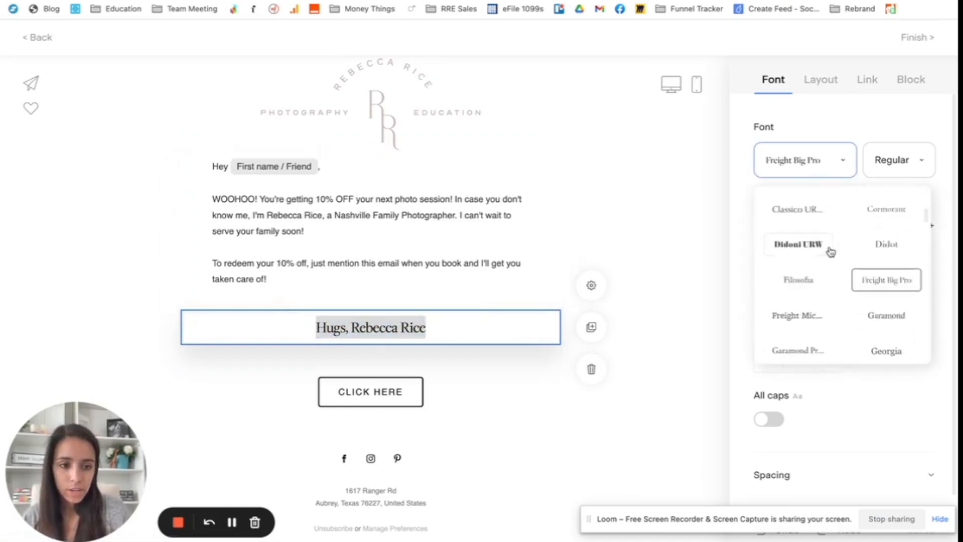
scroll(830, 252, down, 15)
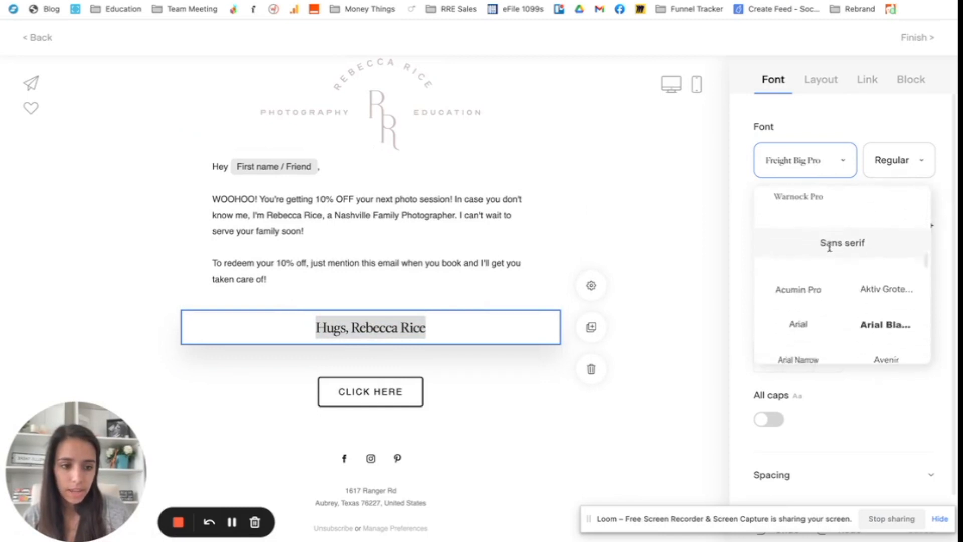
scroll(831, 252, down, 10)
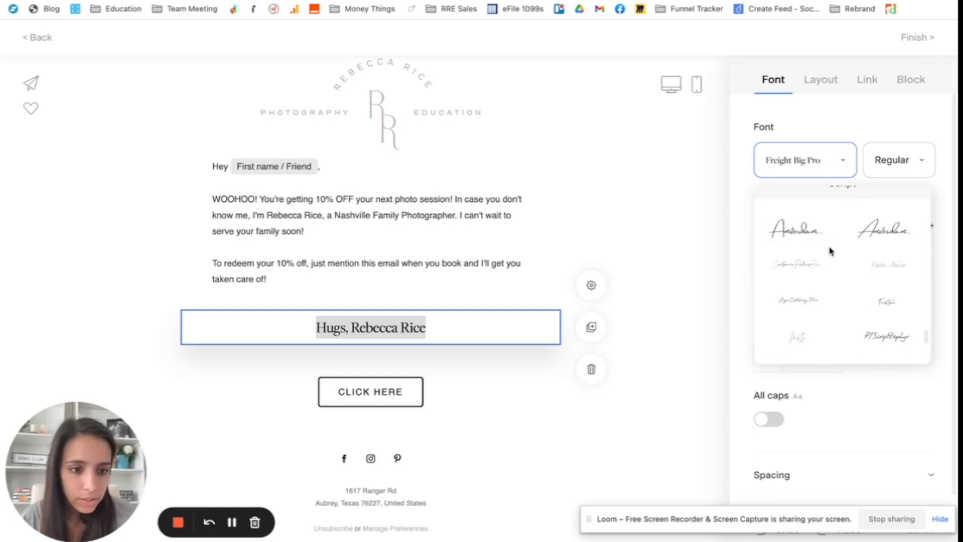
scroll(830, 250, down, 1)
click(816, 246)
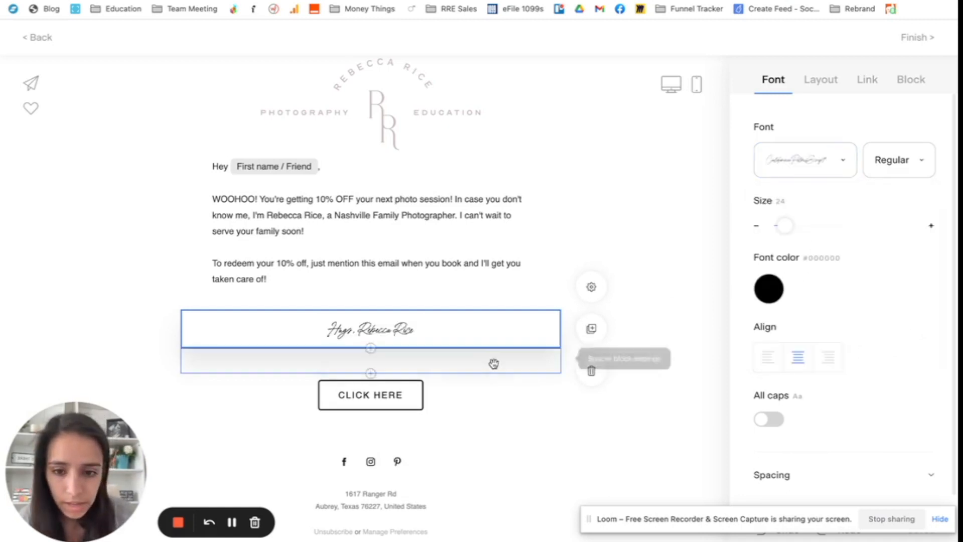
drag(783, 220, 798, 221)
Delete the "CLICK HERE" button block and one of the empty spacer blocks between the sign-off and the social icons
click(359, 435)
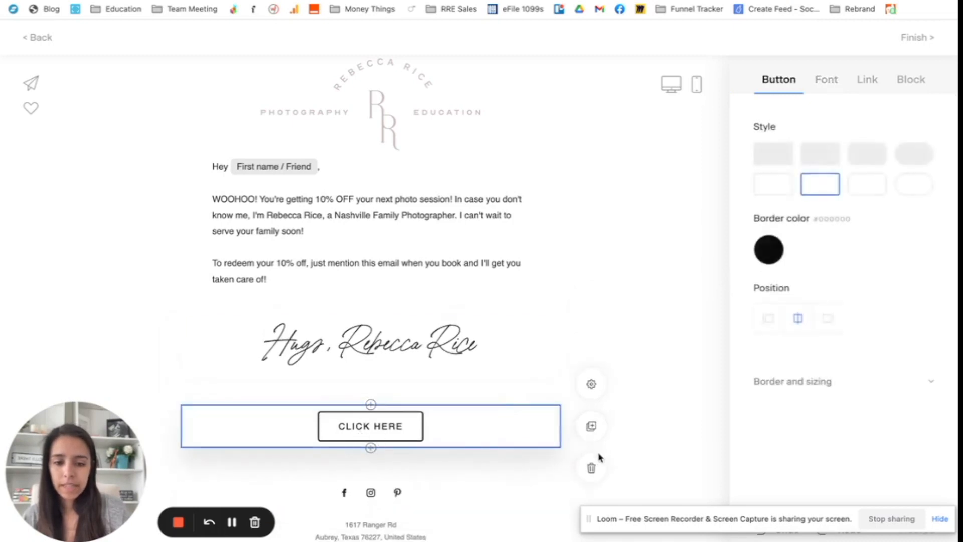
click(591, 464)
click(368, 406)
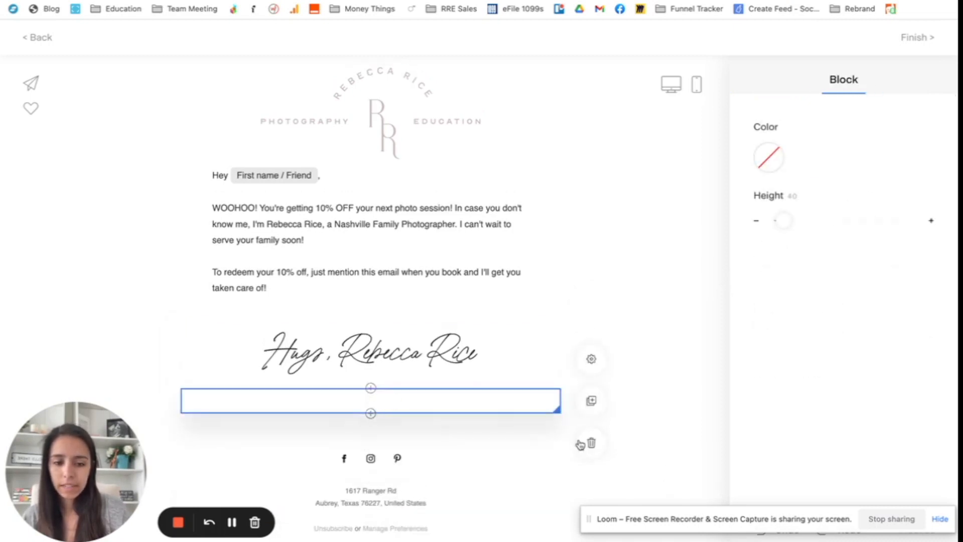
click(587, 445)
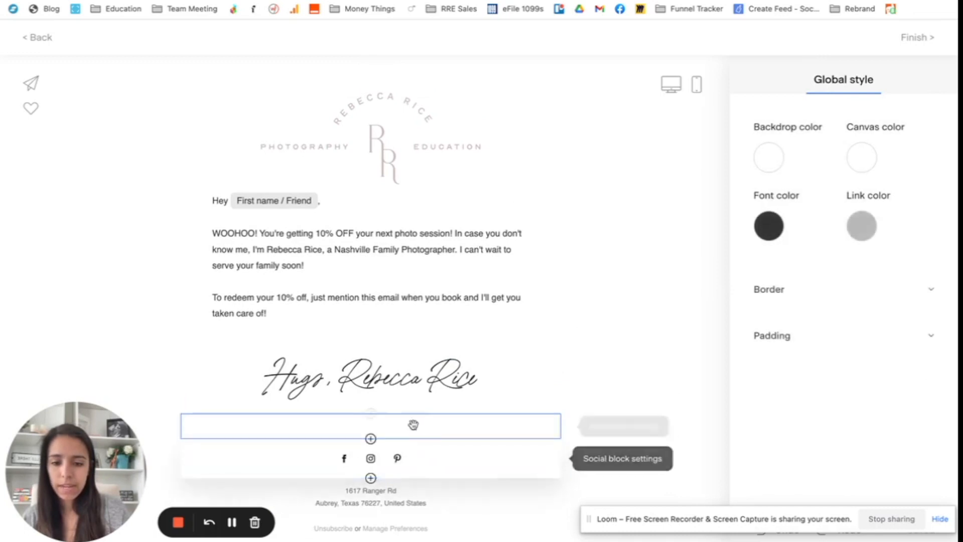
Insert an Instagram feed block with a row of three photos directly below the sign-off
click(370, 415)
scroll(386, 437, down, 3)
click(522, 308)
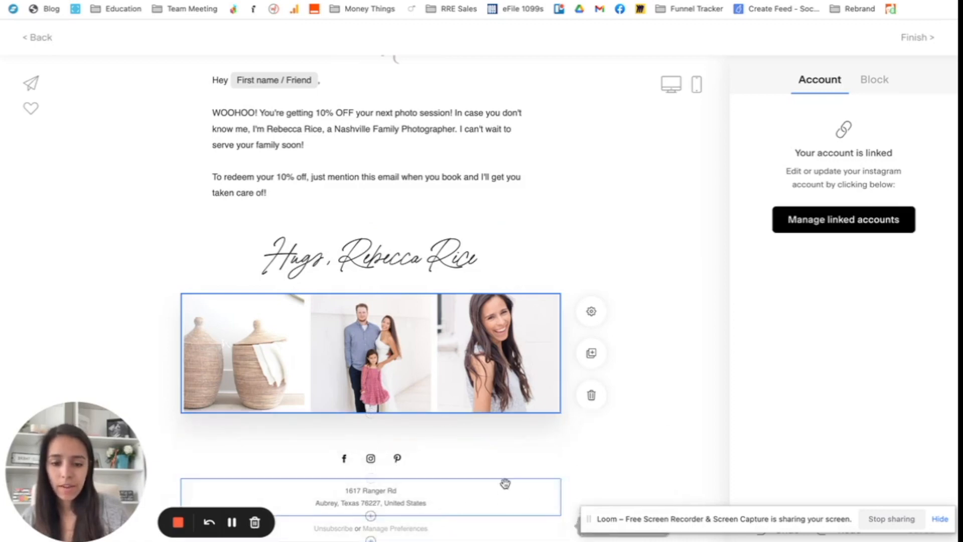
scroll(712, 341, up, 3)
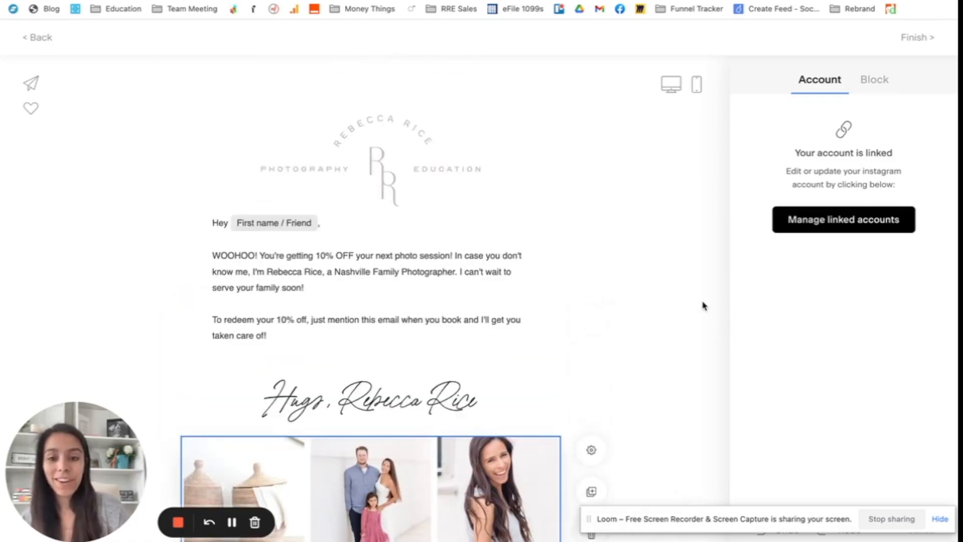
scroll(702, 305, down, 1)
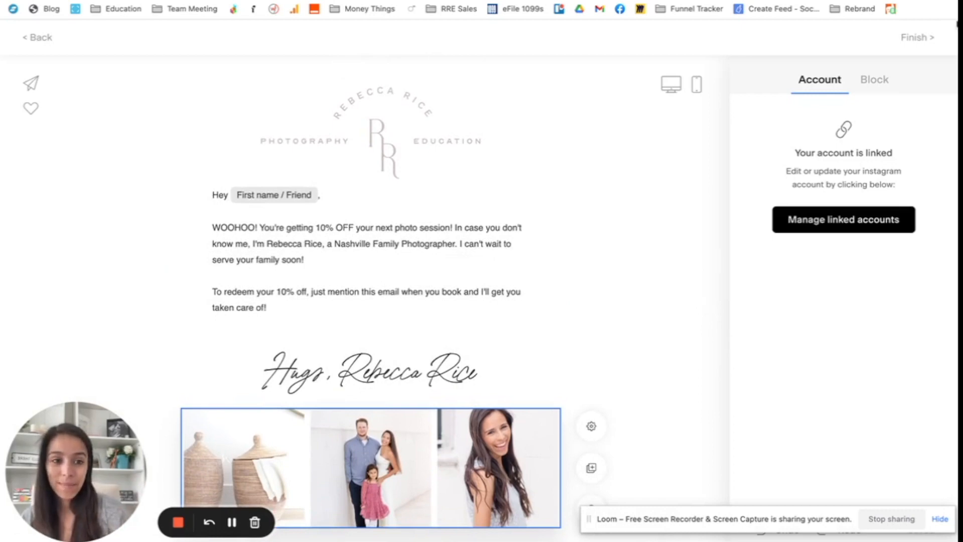
Finish the email design and review the workflow from the "OPT-IN: 10% off Popup" trigger through the welcome email to the exit
click(909, 39)
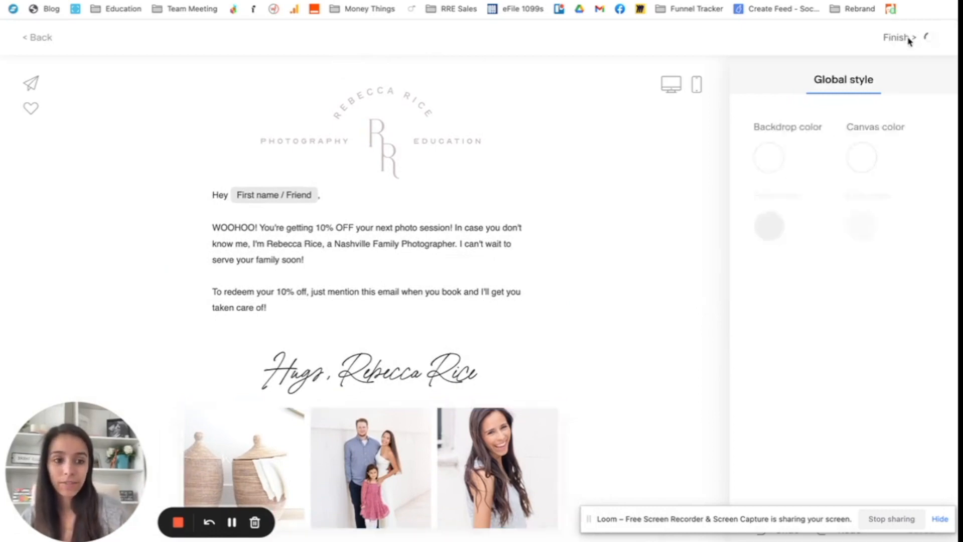
scroll(399, 302, down, 4)
scroll(399, 303, up, 4)
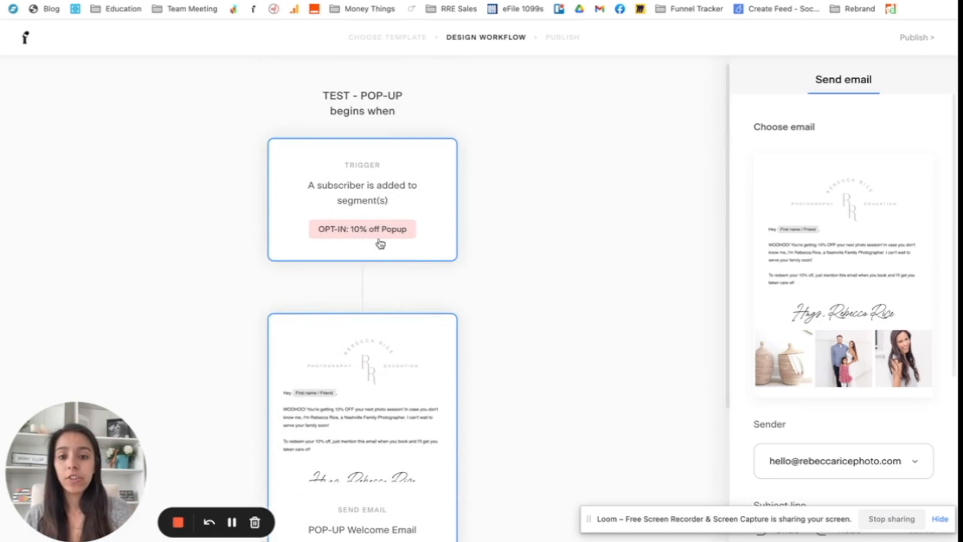
scroll(384, 231, down, 1)
scroll(385, 231, down, 1)
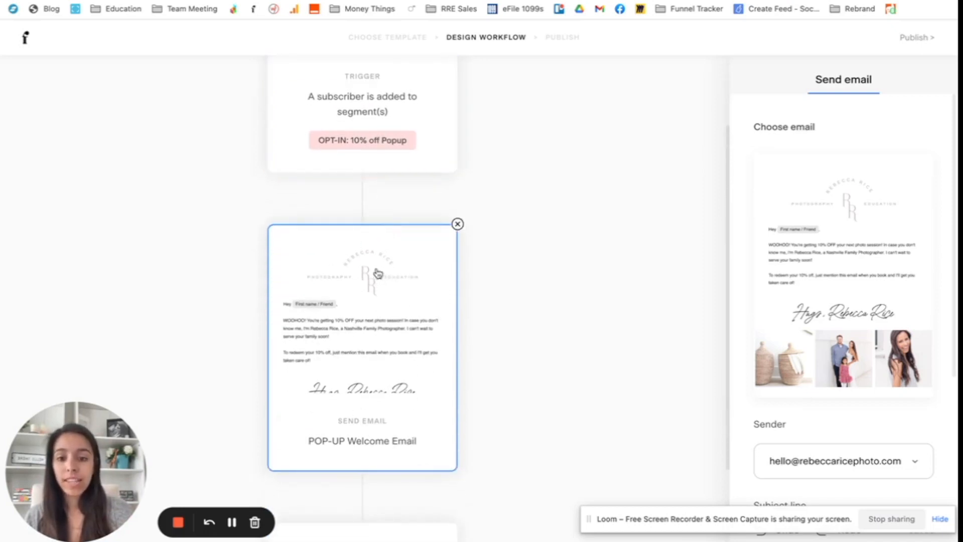
scroll(375, 418, down, 2)
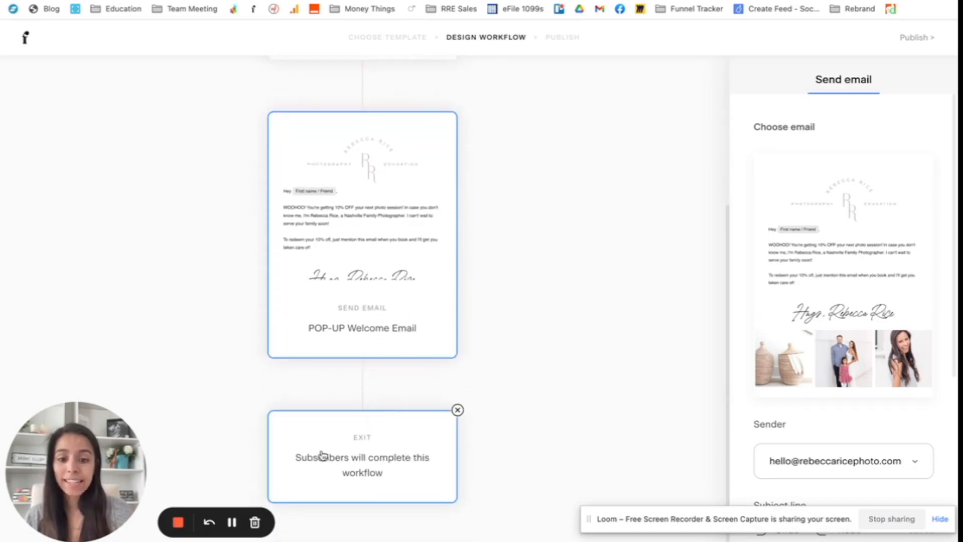